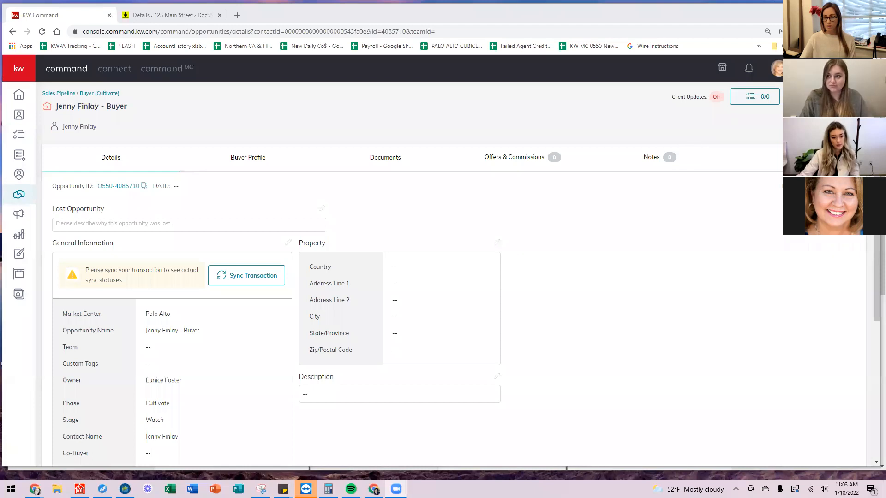
Leave the buyer opportunity's details and return to the Welcome Home dashboard.
left_click_drag(415, 131, 415, 85)
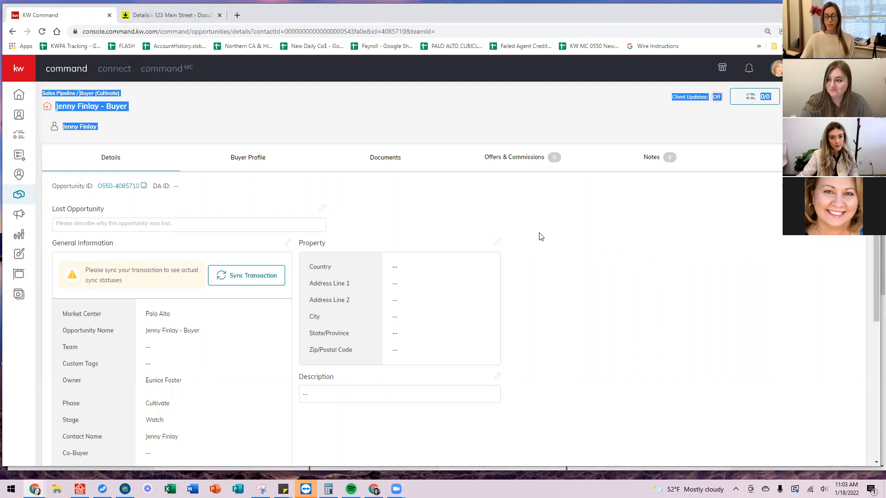
left_click(51, 77)
left_click(17, 102)
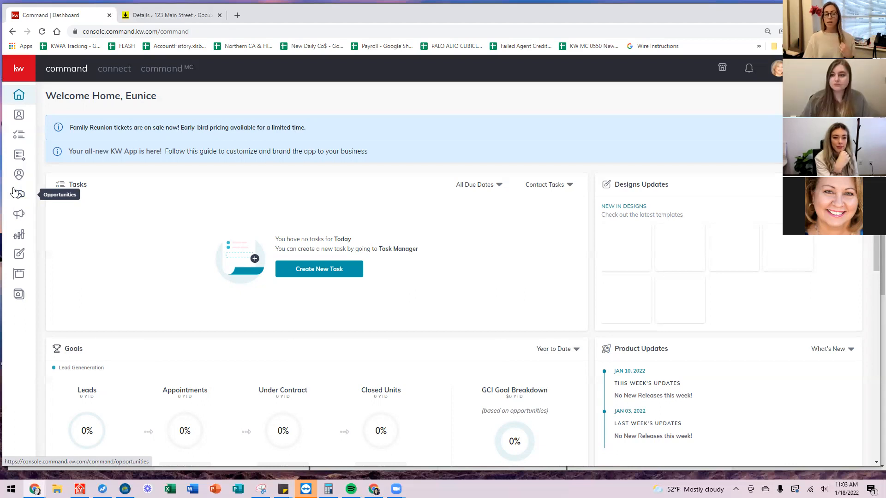
Show the Opportunities pipeline with its Listings, Buyers and Leases stage counts and volumes.
left_click(17, 194)
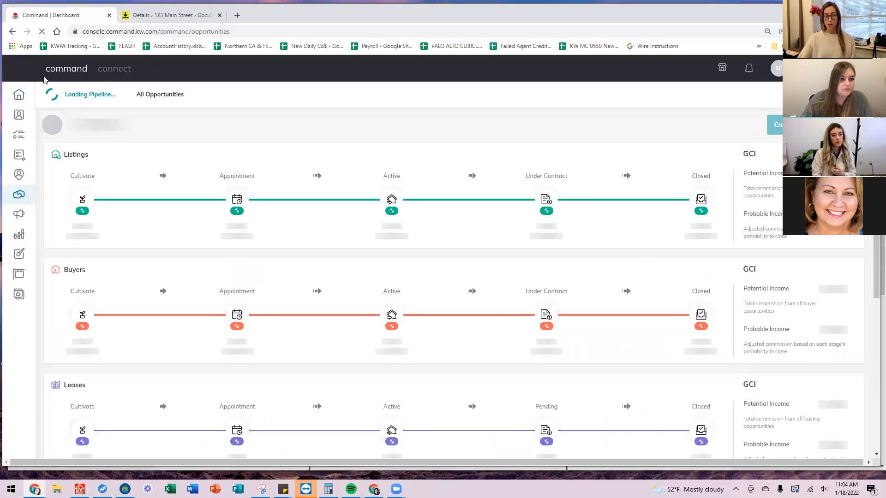
mouse_move(11, 83)
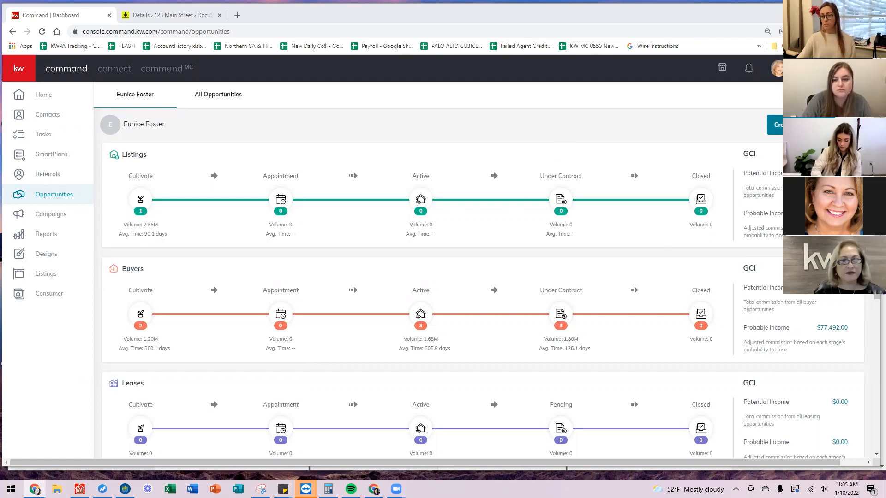
left_click(808, 125)
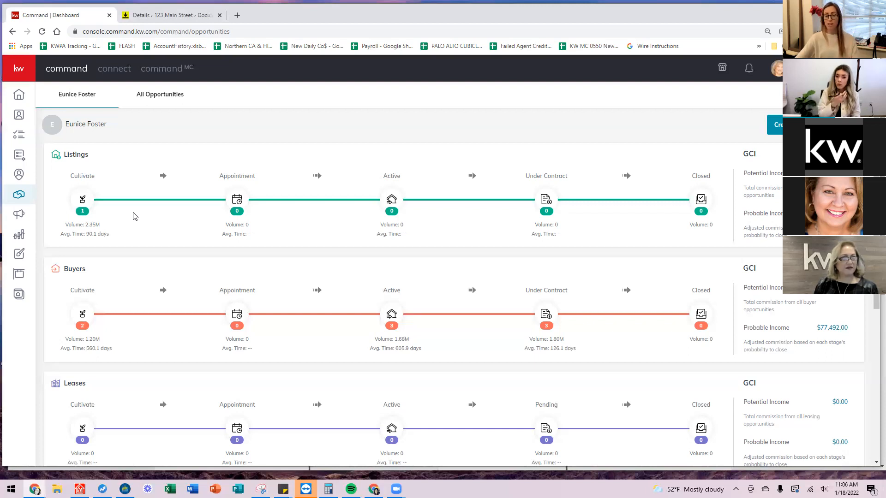
scroll(303, 196, "down", 2)
scroll(275, 224, "up", 2)
scroll(245, 200, "down", 1)
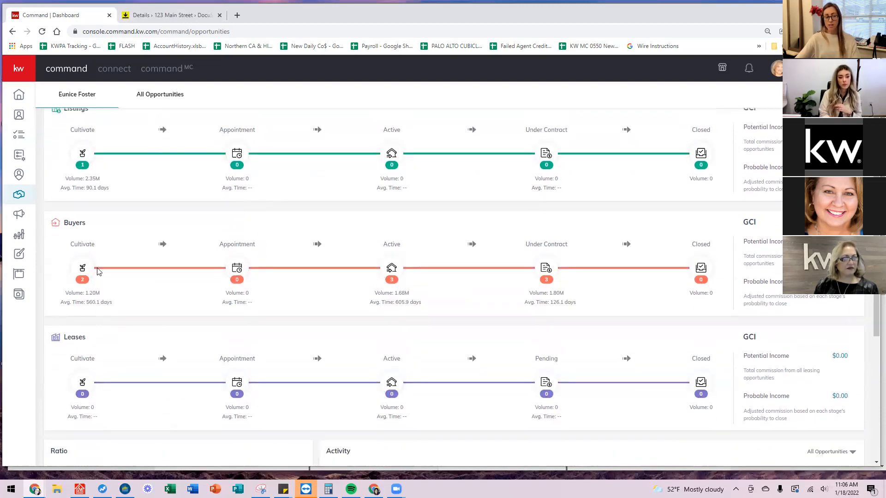
scroll(385, 365, "down", 1)
scroll(419, 348, "down", 2)
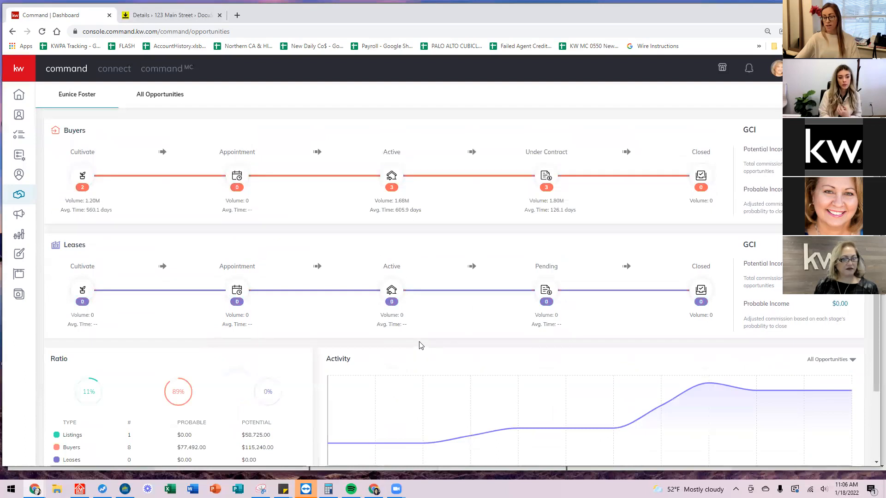
scroll(421, 342, "up", 3)
scroll(421, 338, "up", 1)
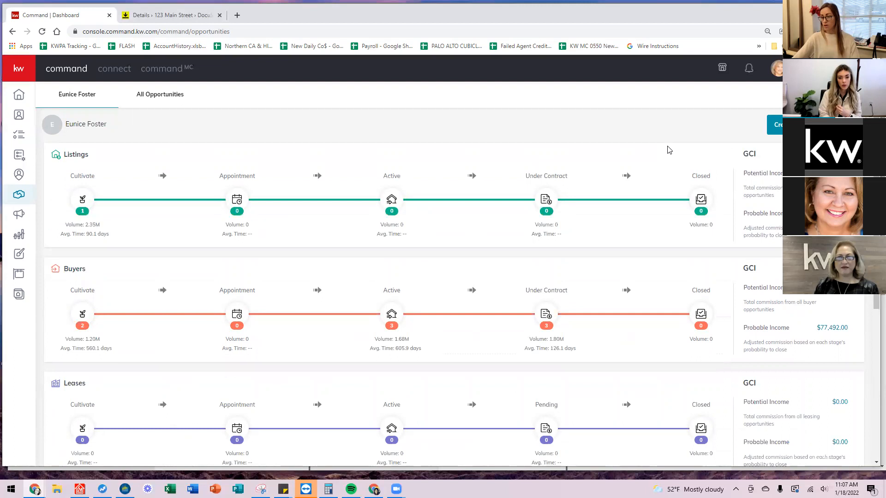
scroll(512, 164, "down", 2)
scroll(515, 184, "up", 2)
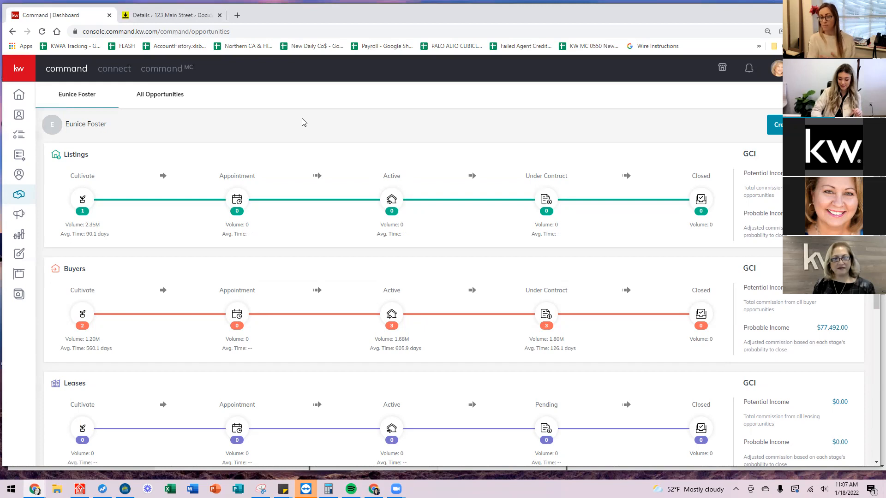
Start a new opportunity keeping Palo Alto as market center, and list the opportunity types.
left_click(775, 125)
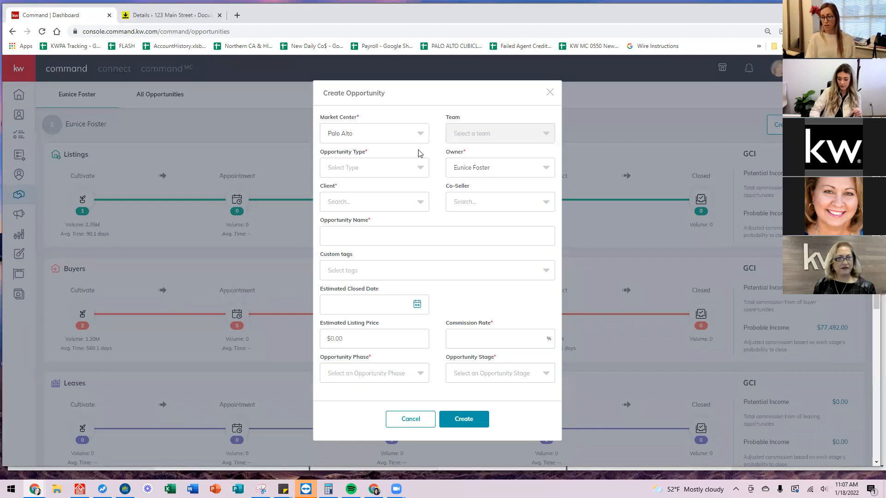
left_click(417, 138)
left_click(401, 155)
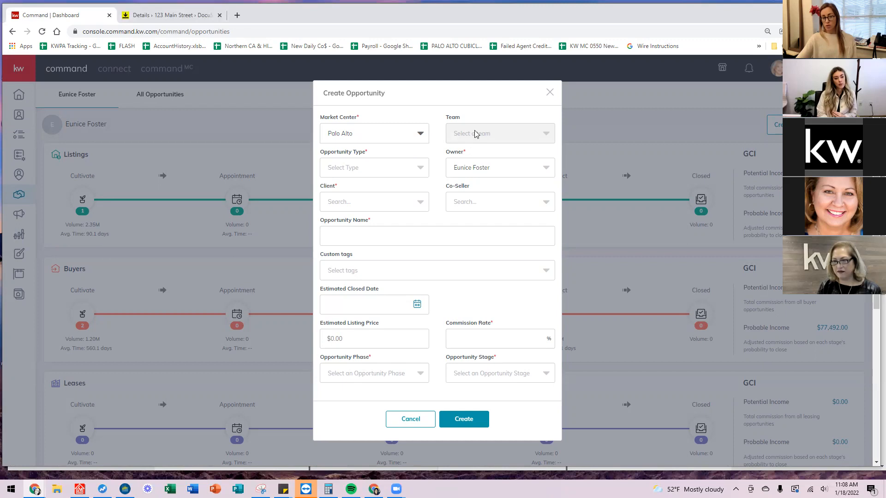
left_click(407, 172)
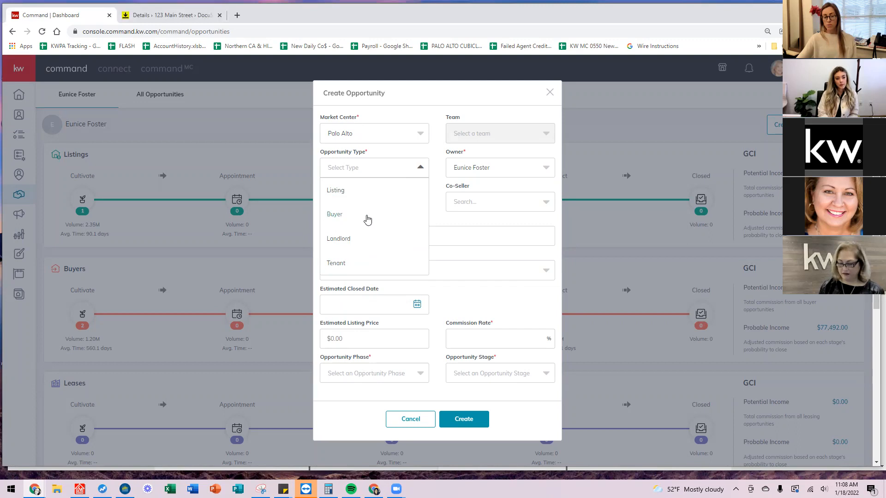
Make the new opportunity a Buyer and select the client by searching their name.
left_click(329, 215)
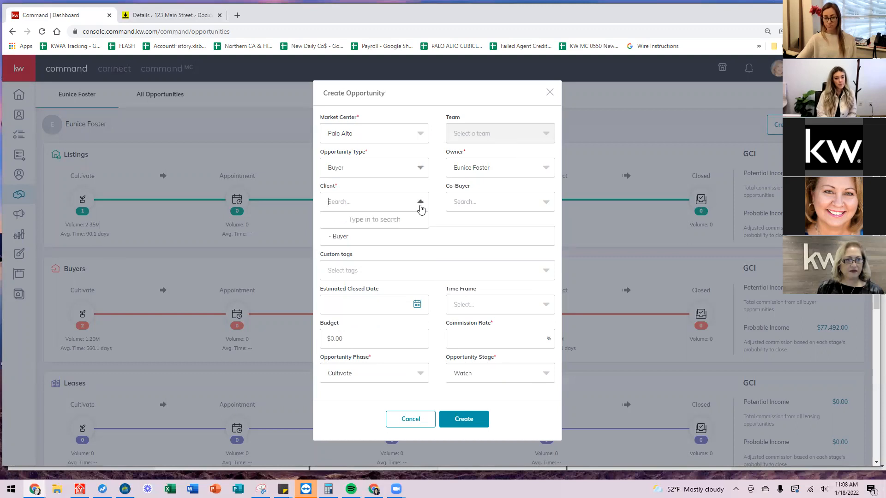
left_click(353, 204)
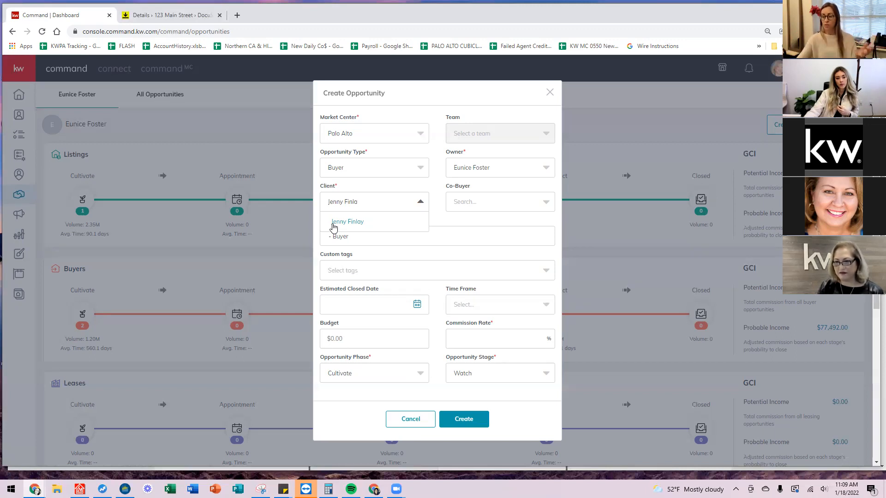
left_click(350, 223)
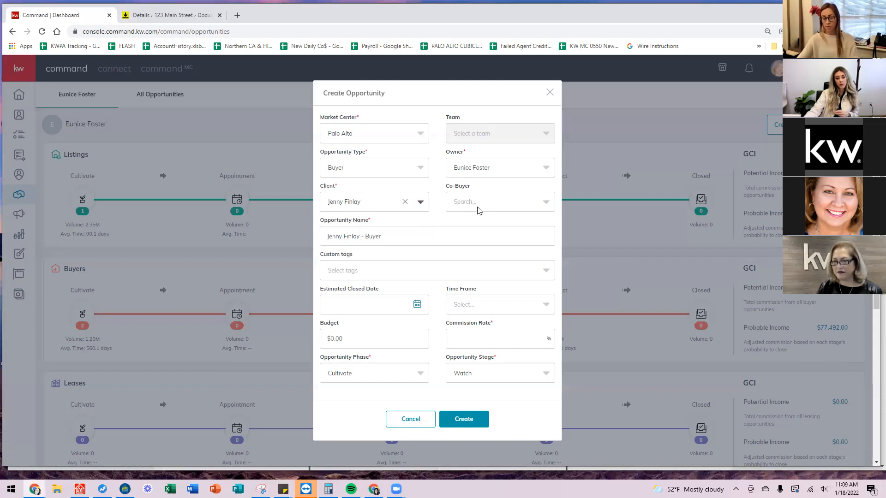
left_click(404, 234)
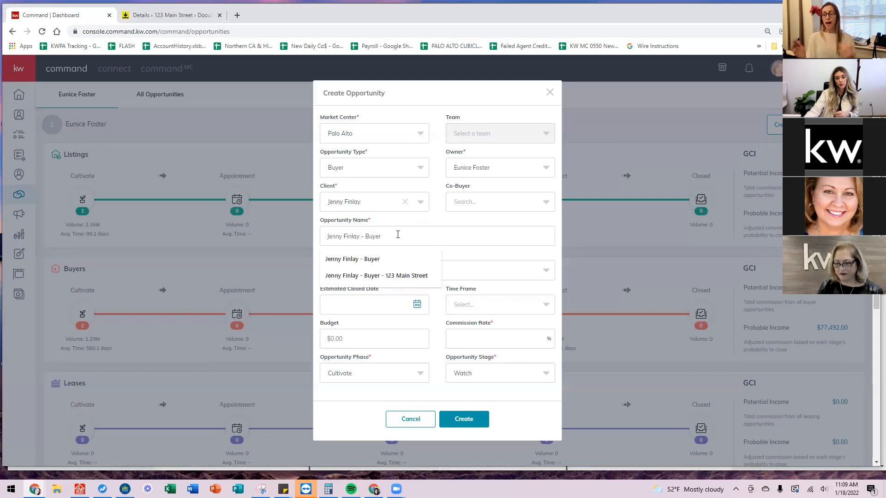
Retype the opportunity name as the client's name followed by 'BUYER'.
key("BackSpace")
key("BackSpace")
key("BackSpace")
key("BackSpace")
key("BackSpace")
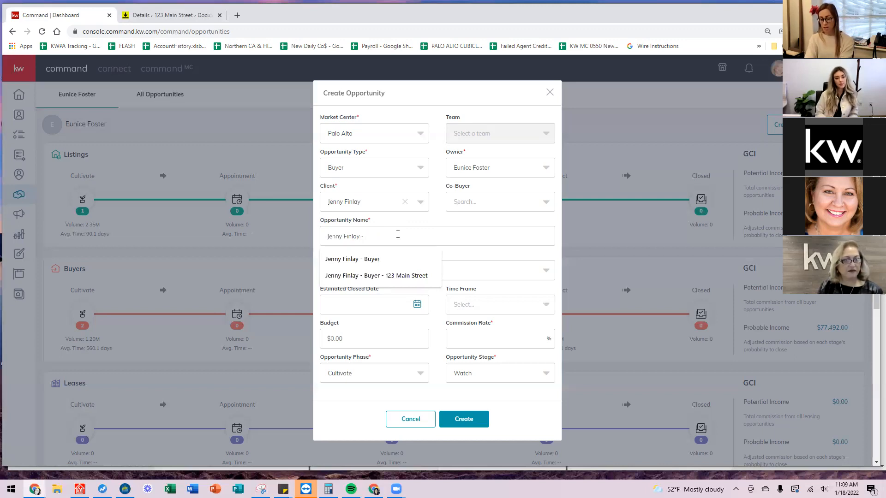
type("LIST")
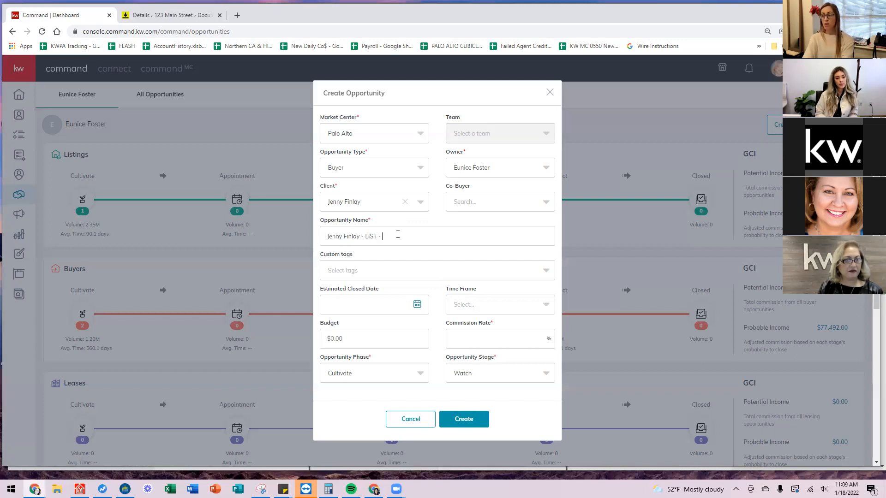
type(" - 123")
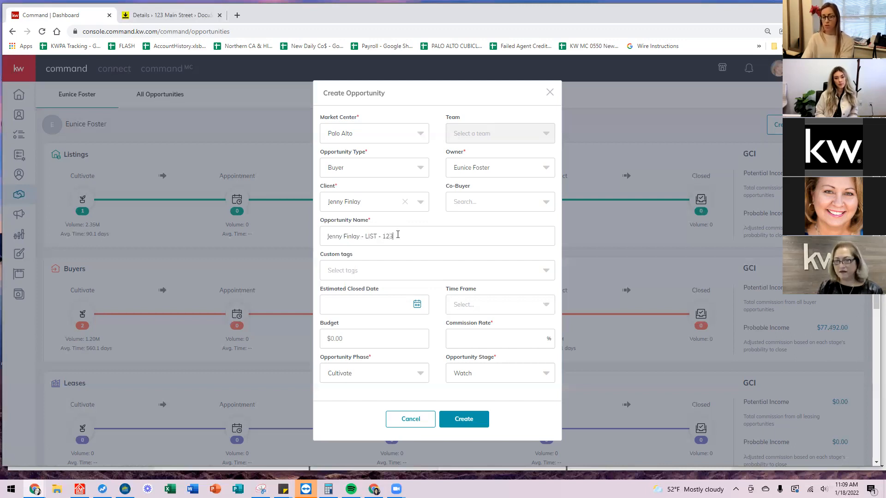
type(" Main Street")
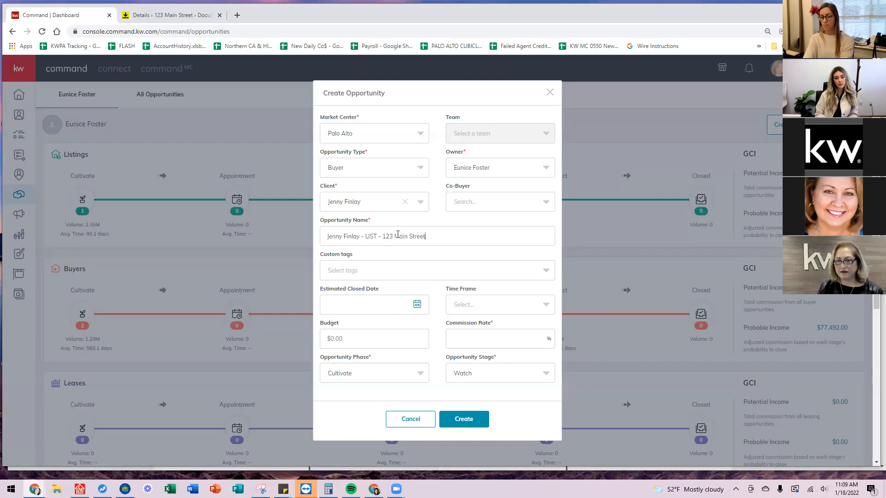
left_click_drag(443, 238, 381, 238)
left_click(418, 244)
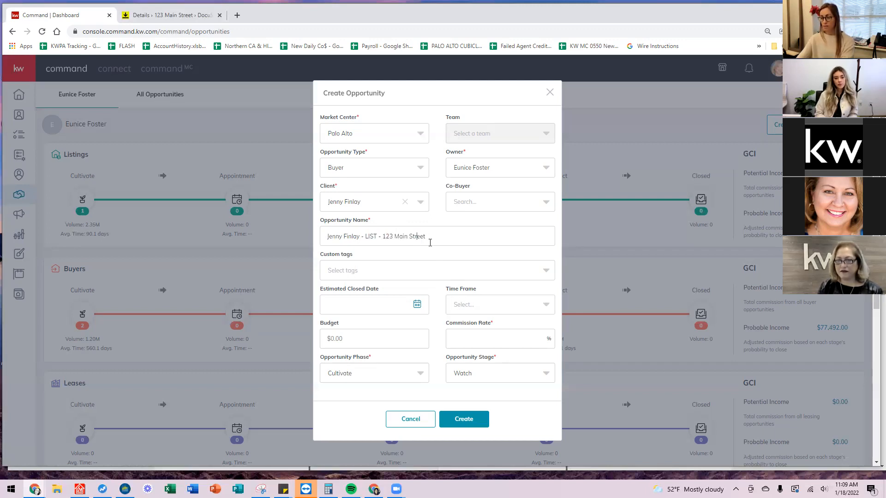
left_click_drag(446, 240, 370, 240)
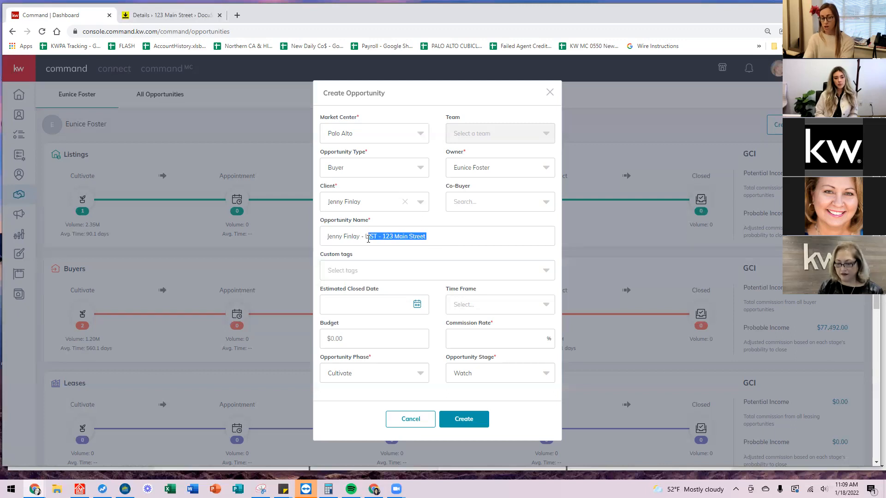
key("BackSpace")
type("BUYER")
left_click(420, 266)
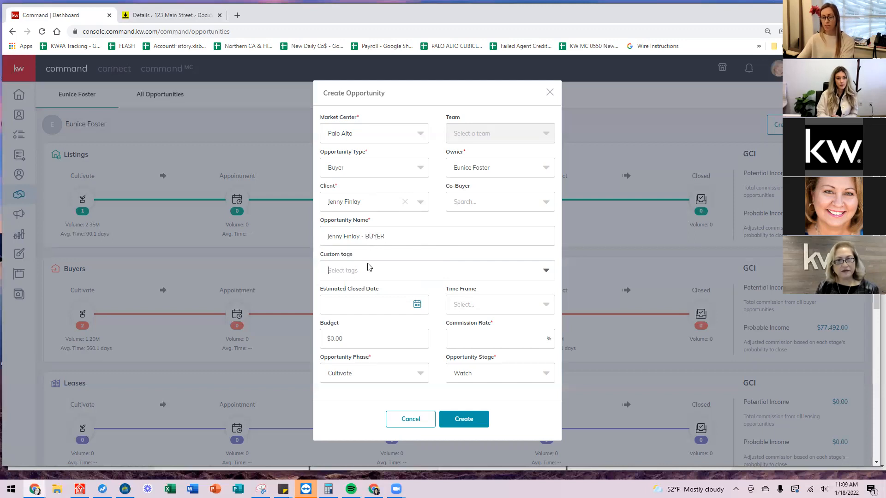
Add the Luxury custom tag to the new opportunity.
left_click(546, 272)
left_click(395, 288)
left_click(391, 273)
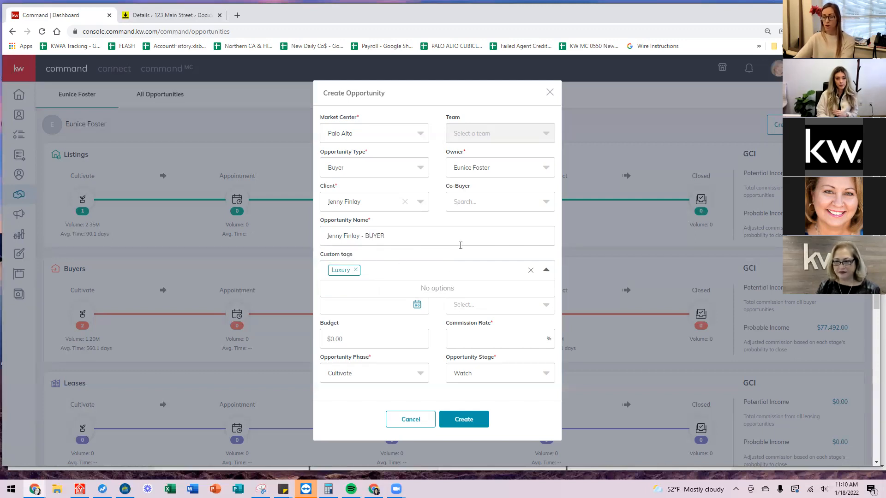
Set the estimated closed date to 3/31/2022.
left_click(402, 308)
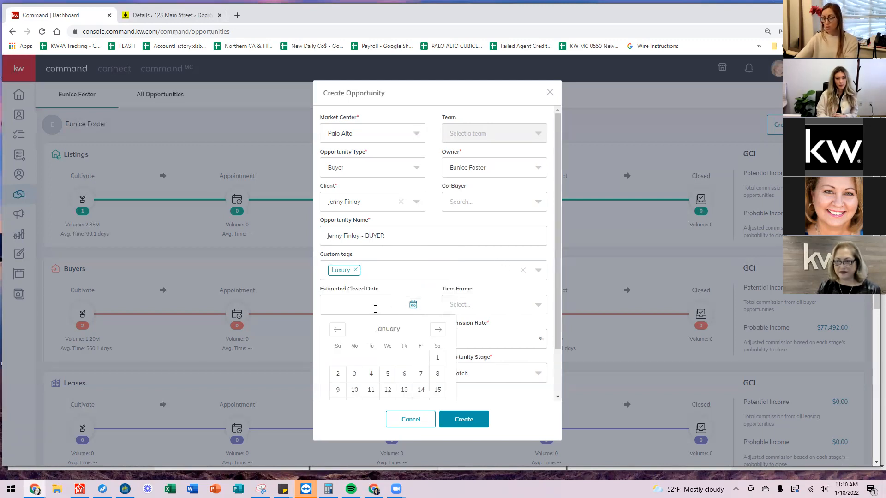
left_click(438, 329)
scroll(421, 304, "down", 1)
left_click(437, 277)
left_click(404, 370)
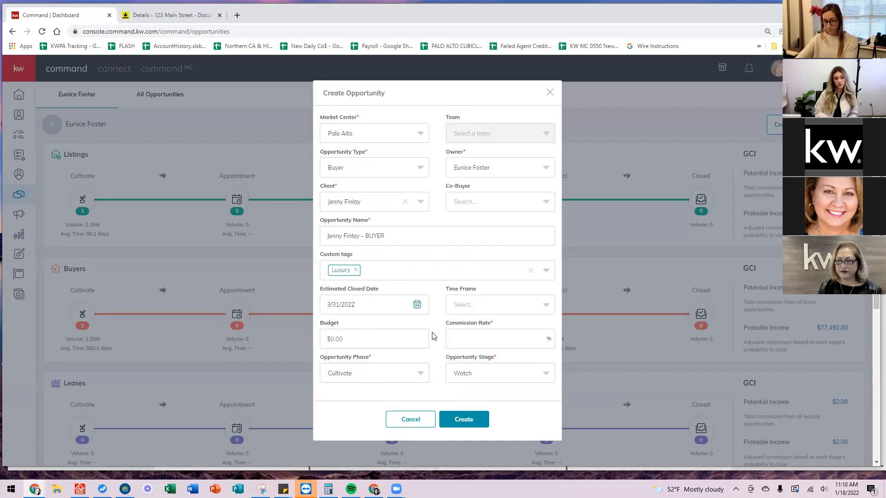
scroll(445, 304, "down", 1)
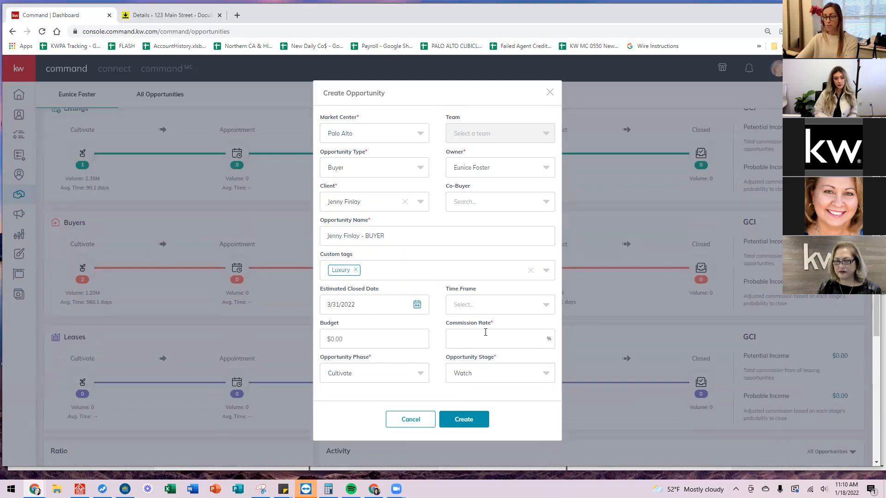
Enter a commission rate of 3 and set the opportunity phase to Appointment.
left_click(504, 334)
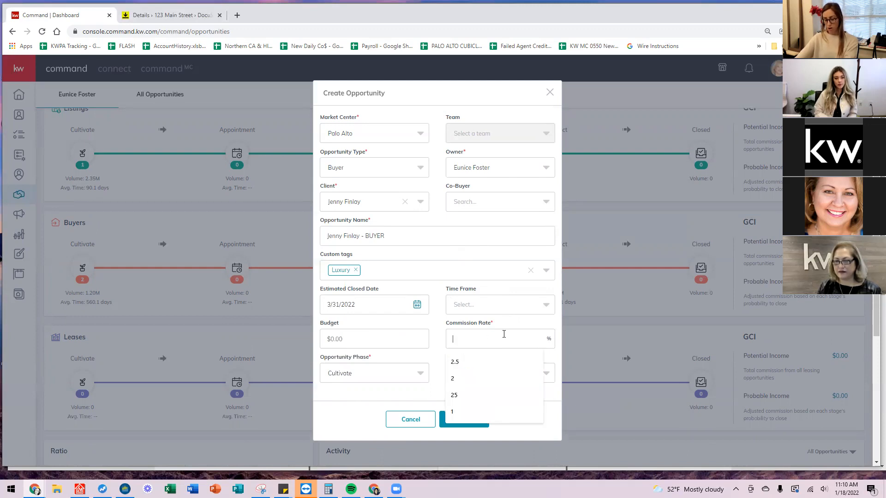
type("3")
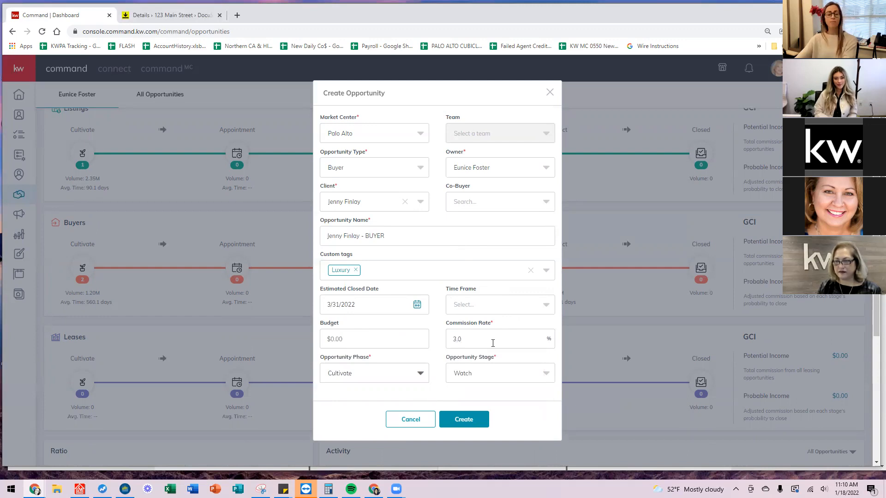
left_click(423, 377)
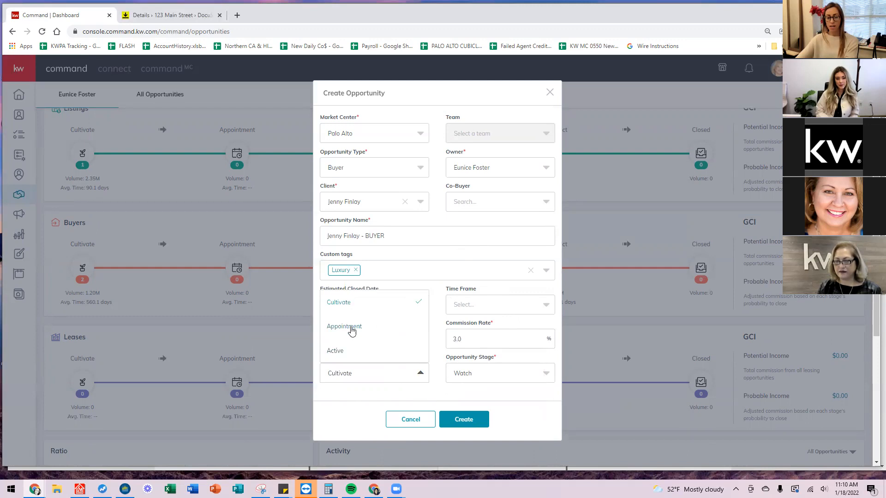
left_click(350, 328)
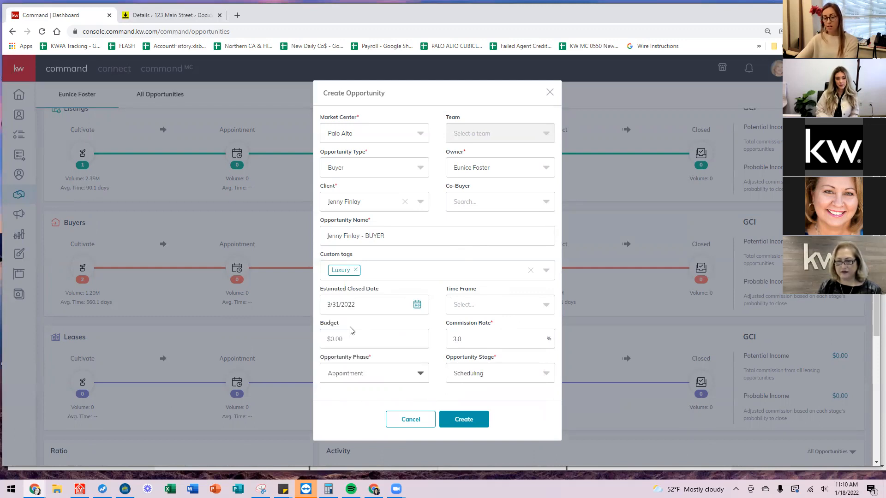
left_click(418, 374)
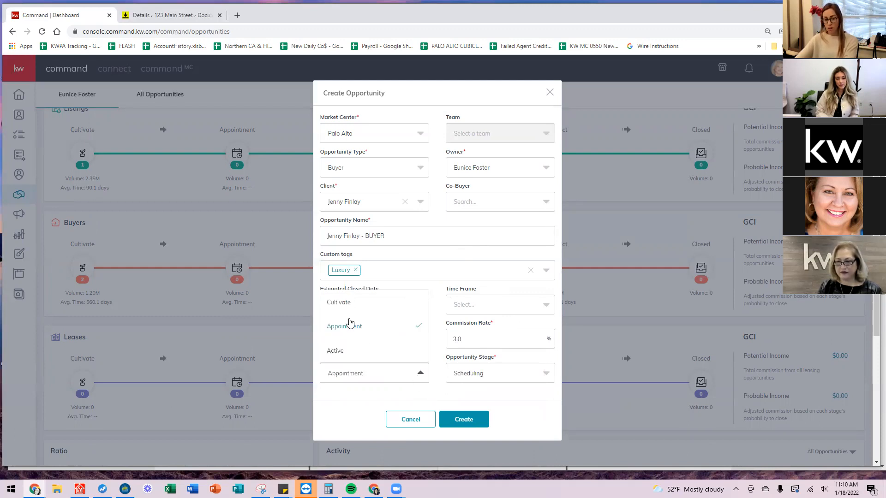
left_click(389, 333)
Keep Scheduling as the stage and create the buyer opportunity.
left_click(510, 376)
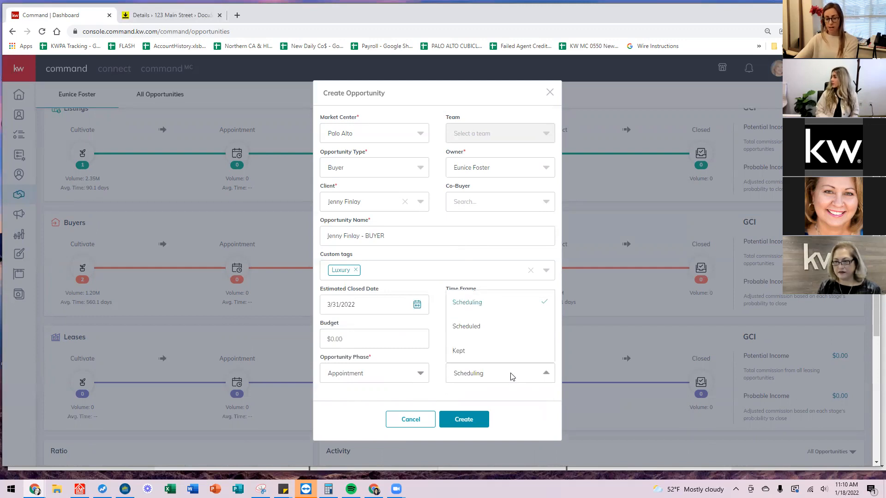
left_click(475, 305)
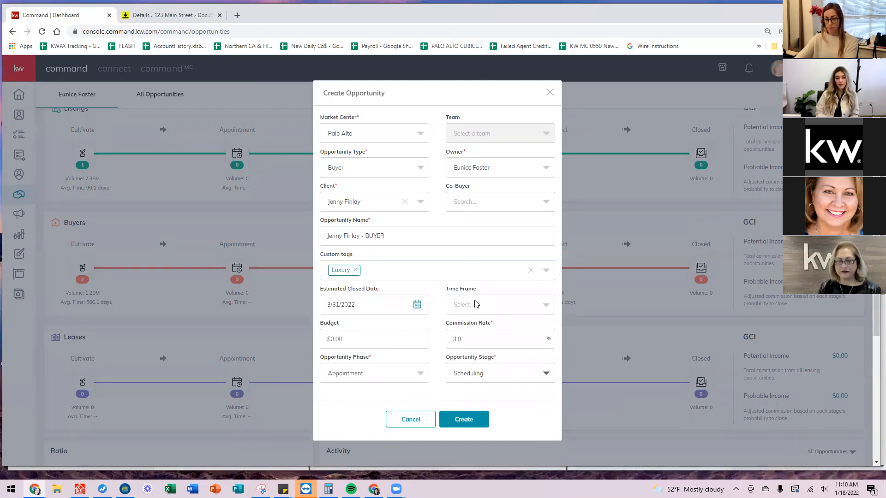
left_click(464, 421)
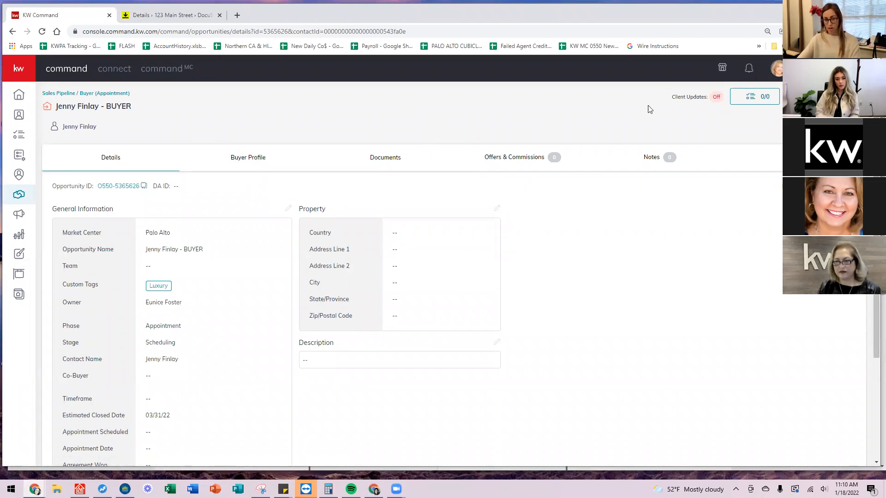
Open the new buyer opportunity's checklist from the 0/0 control on its details page.
left_click_drag(670, 98, 719, 101)
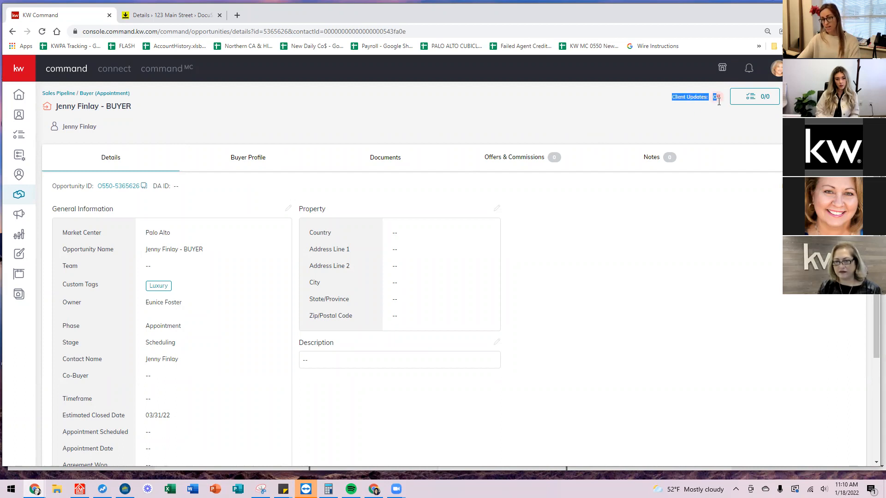
left_click(716, 105)
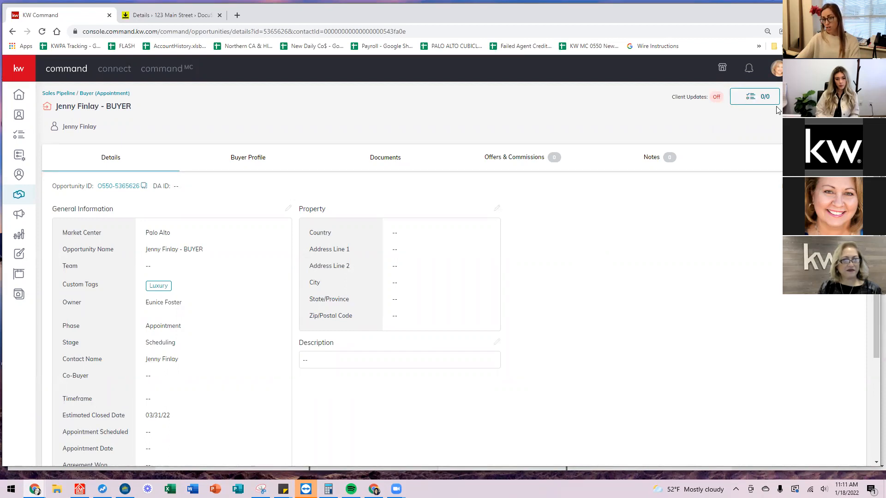
left_click(745, 103)
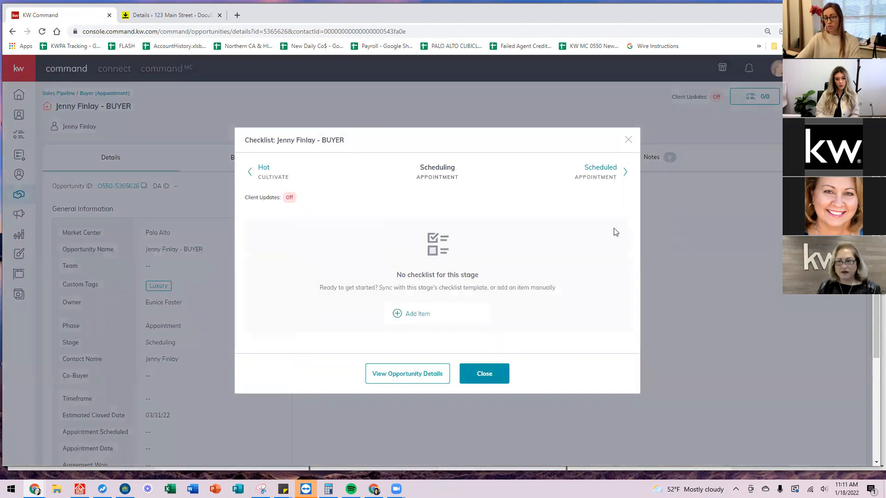
left_click(250, 172)
left_click(250, 172)
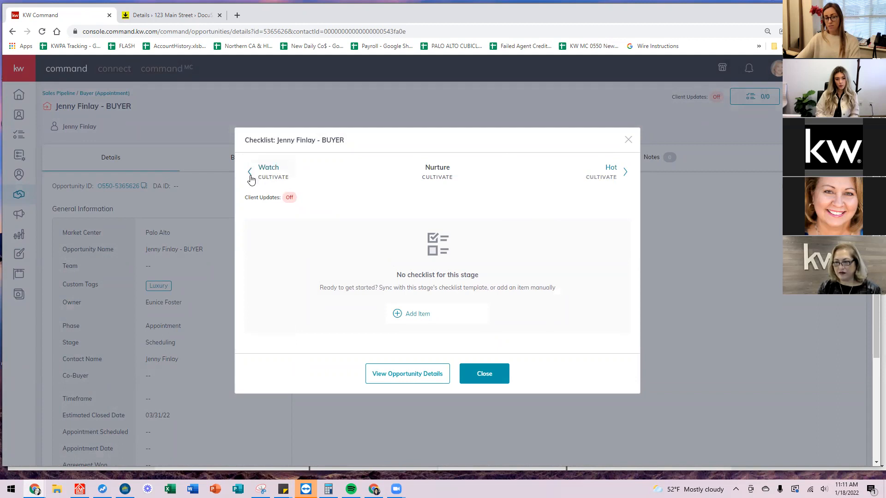
left_click(250, 172)
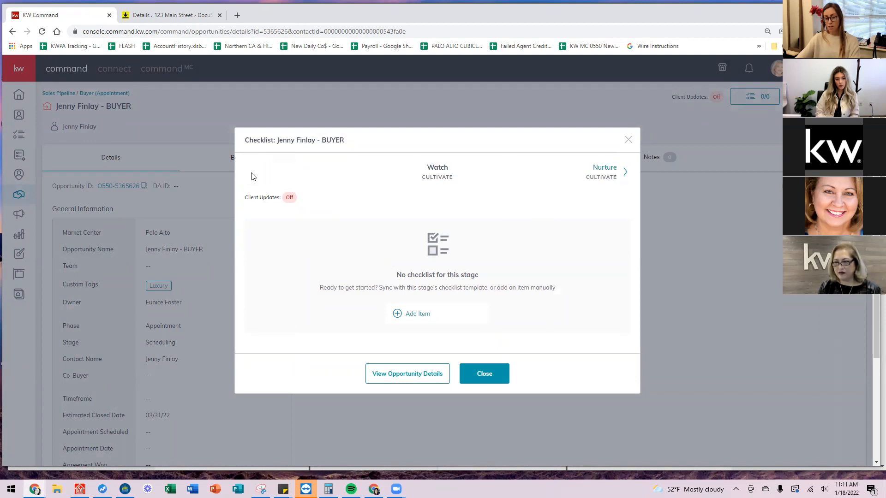
left_click_drag(395, 277, 523, 278)
left_click(522, 278)
left_click(625, 173)
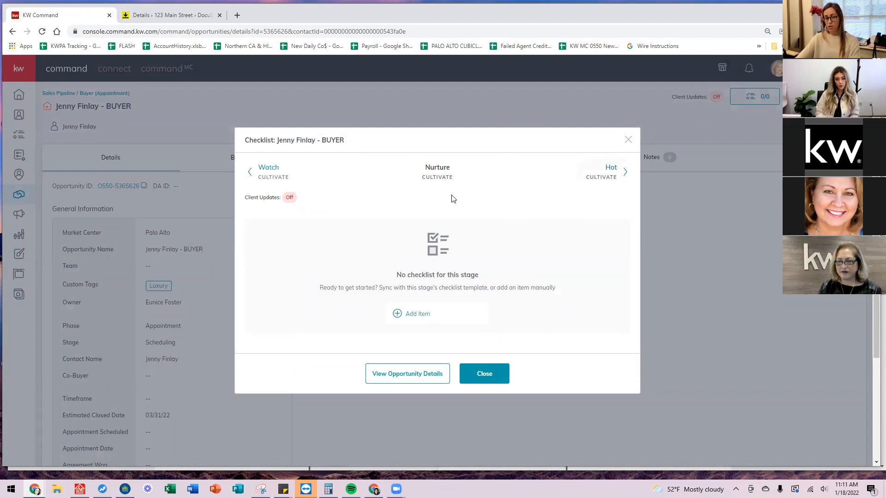
left_click(625, 172)
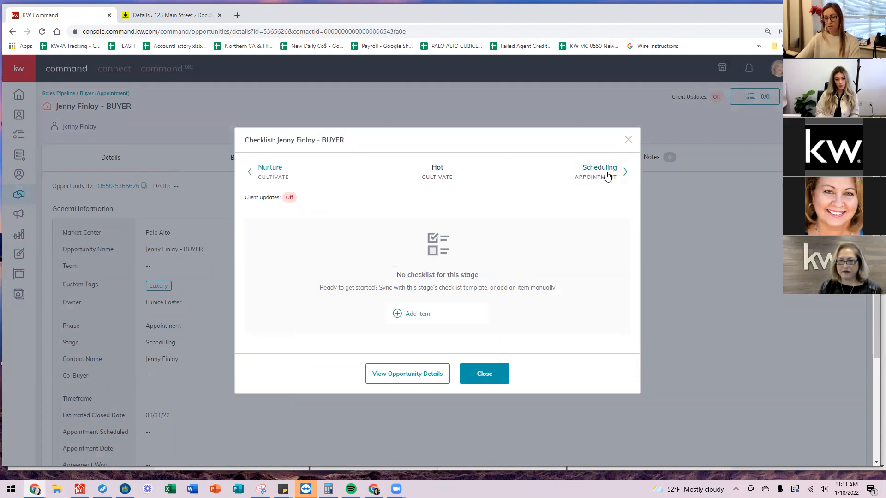
left_click_drag(605, 177, 569, 207)
left_click(536, 251)
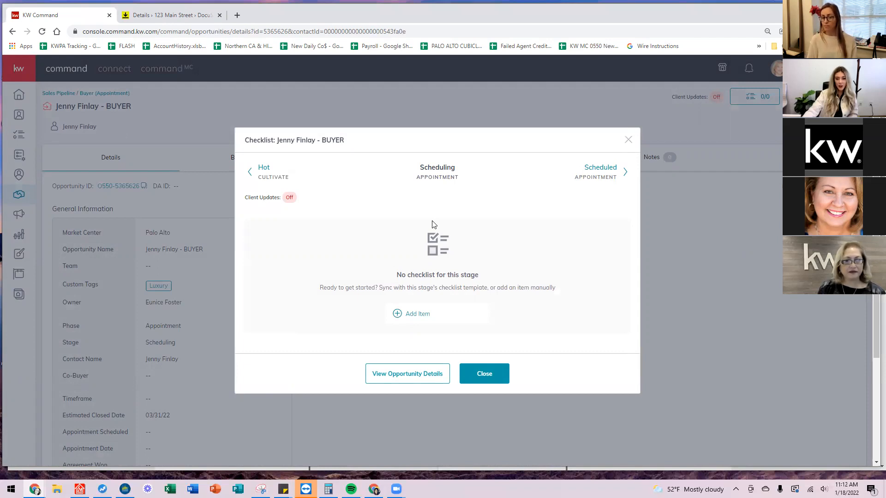
Add the checklist item 'Send Text to Check in and Confirm Date of Appointment', due January 20.
left_click(416, 315)
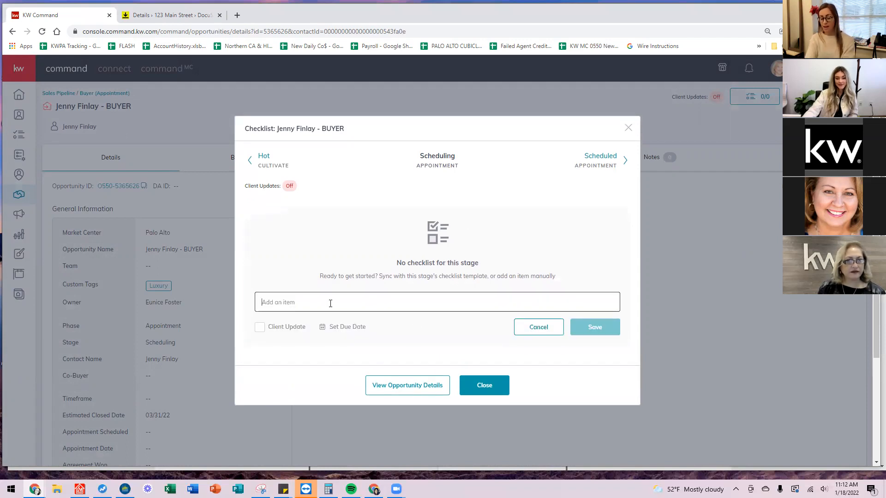
type("Send Text to Check in and Confirm Date of Appointment")
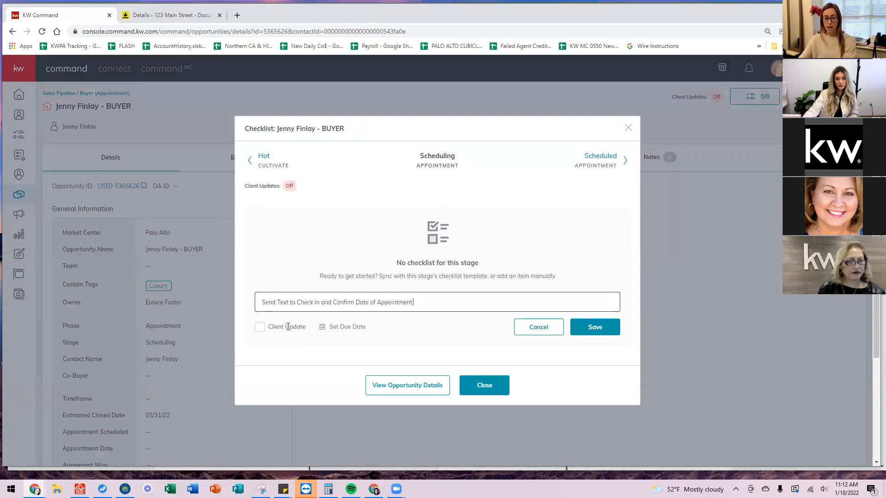
left_click(346, 328)
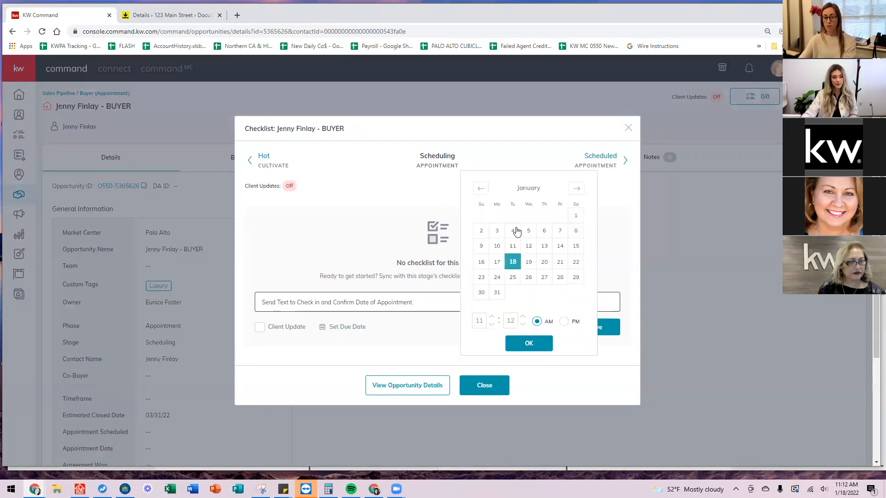
left_click(545, 263)
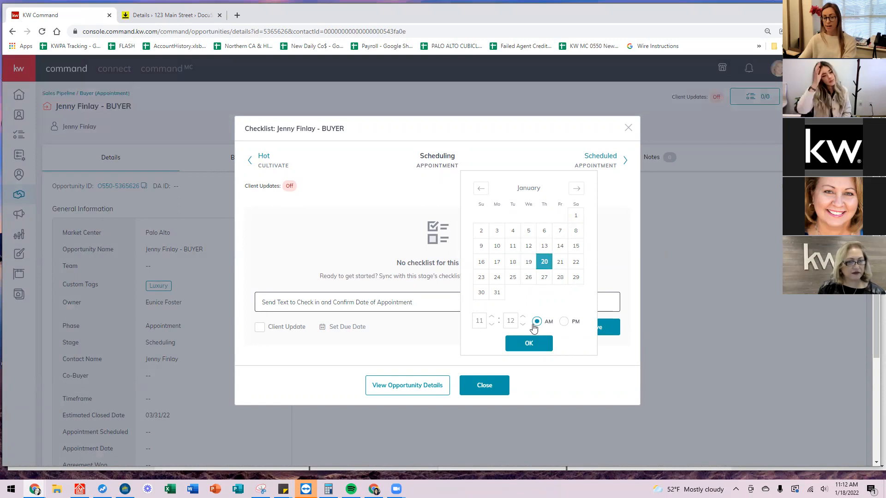
left_click(526, 342)
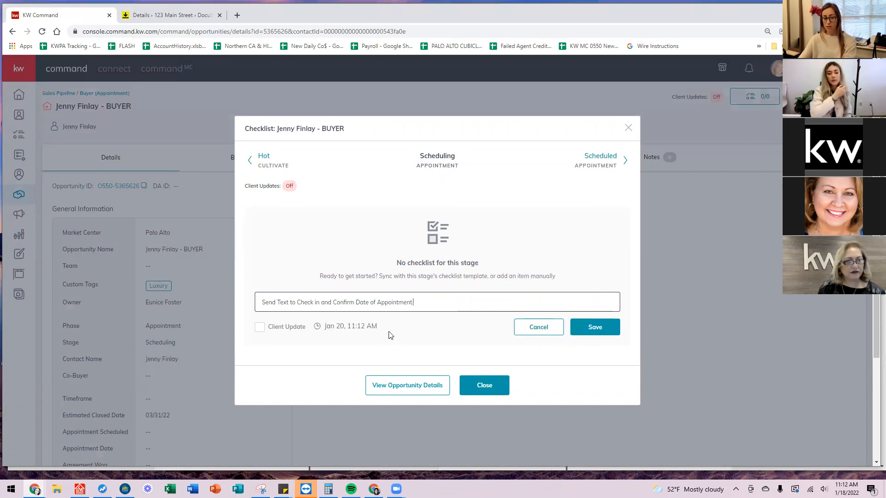
left_click(595, 327)
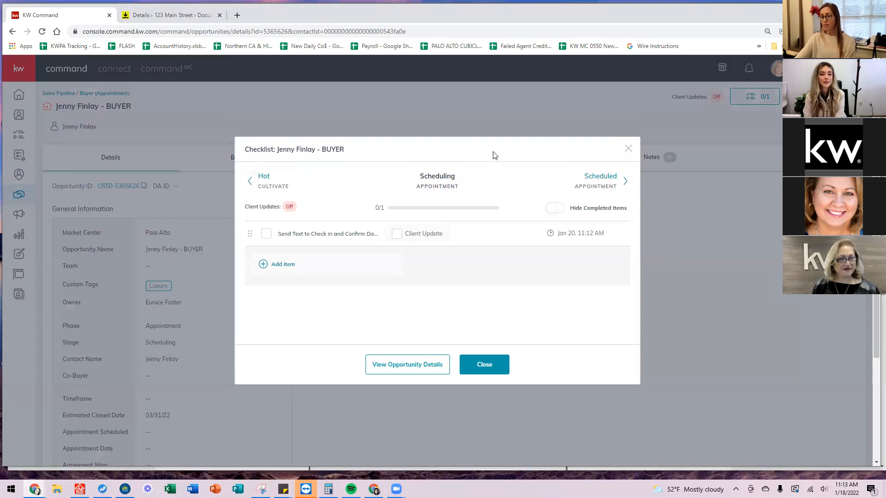
Advance the buyer checklist to the Showing stage, then close it.
left_click(610, 187)
left_click(616, 177)
left_click(618, 177)
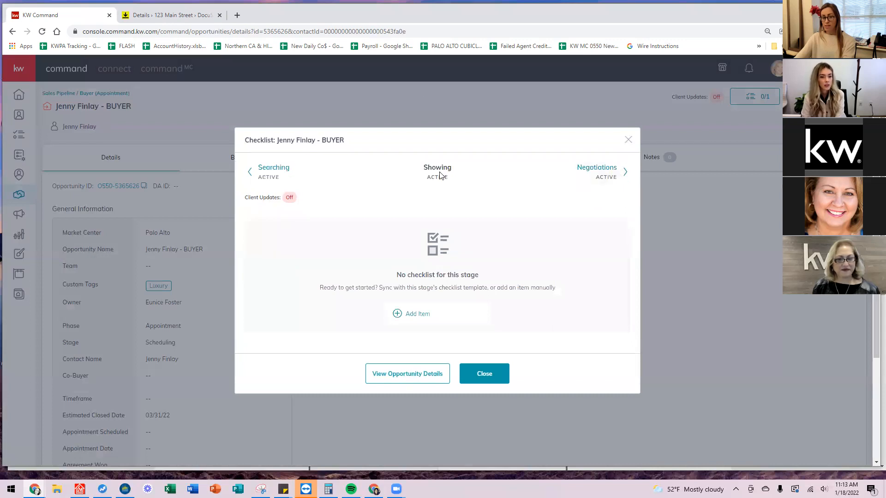
left_click(628, 140)
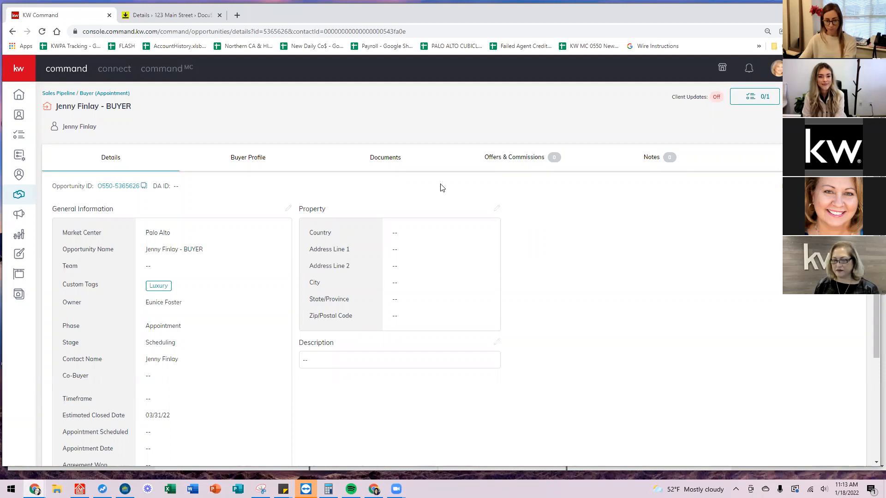
scroll(190, 334, "down", 3)
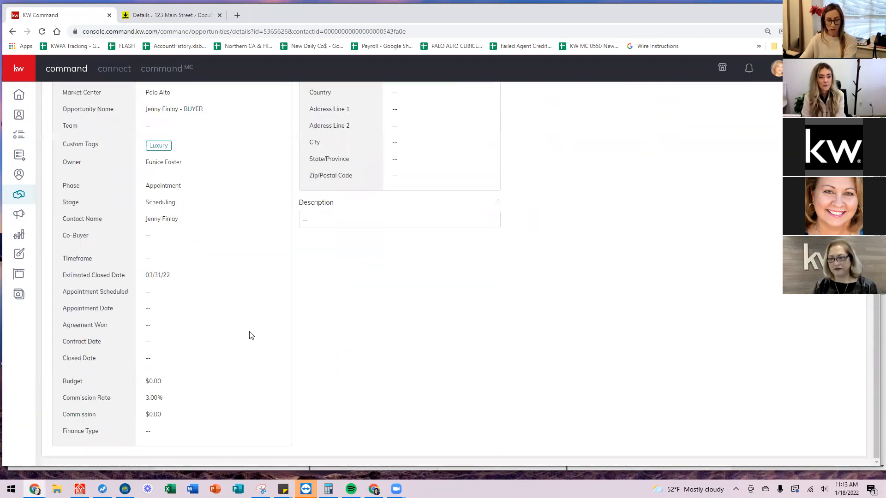
scroll(251, 335, "up", 3)
scroll(245, 320, "down", 2)
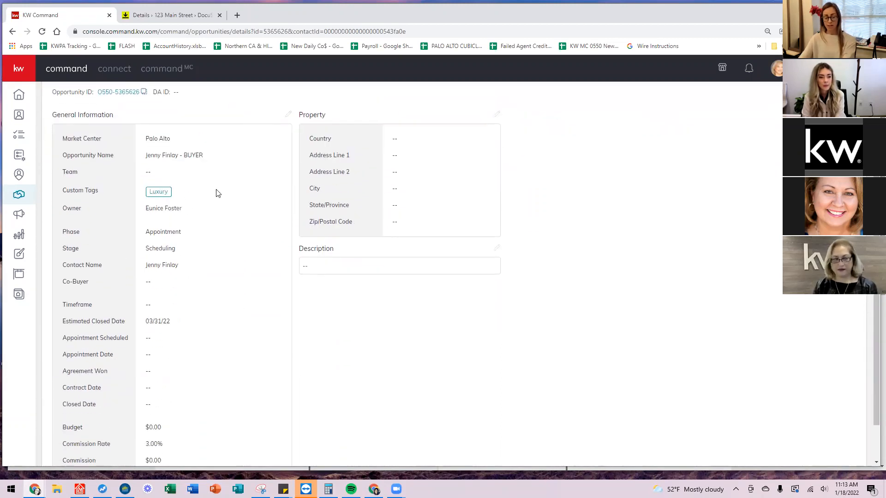
scroll(184, 189, "up", 2)
scroll(225, 235, "down", 2)
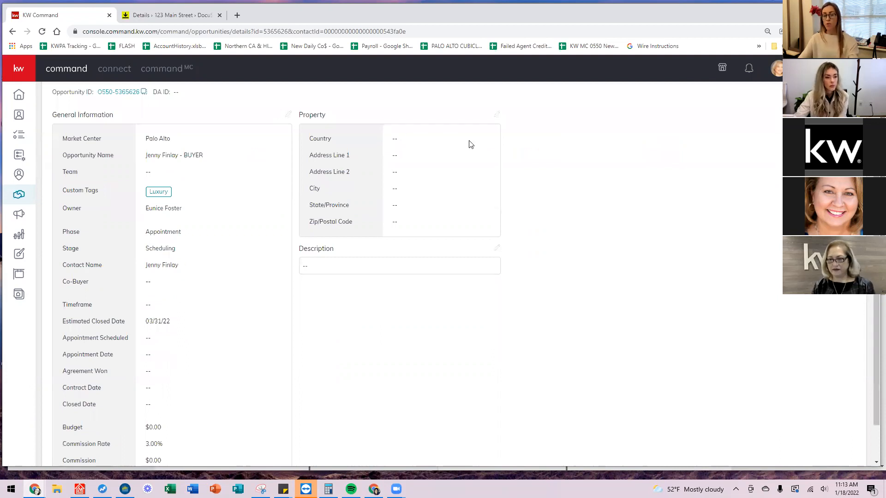
scroll(450, 205, "up", 2)
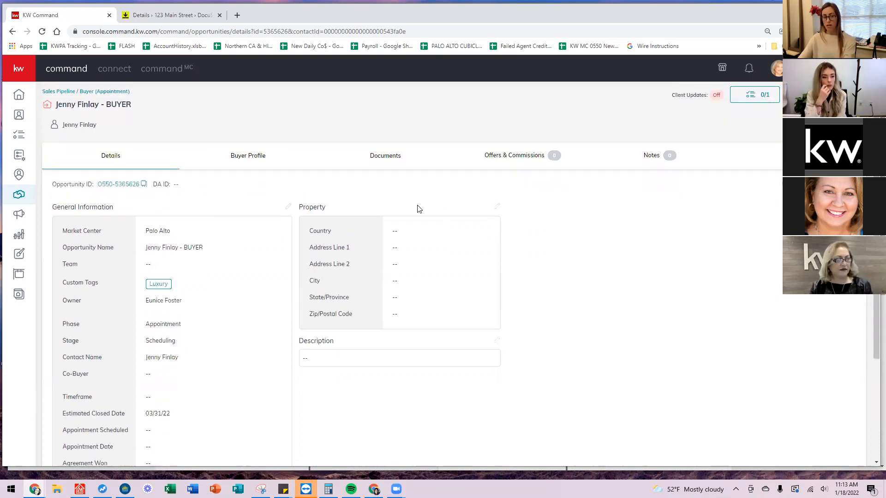
scroll(418, 207, "down", 1)
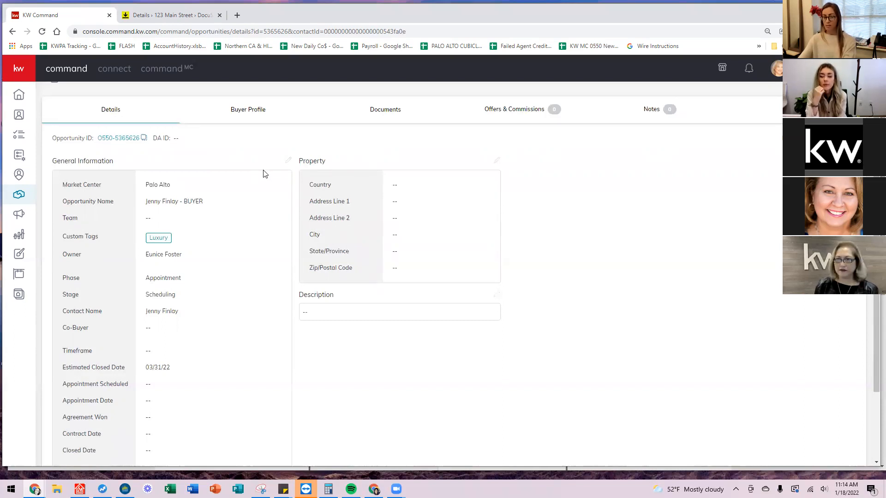
Append ' - 123 Main Street' to the opportunity name, save it, and open the property information editor.
left_click(288, 161)
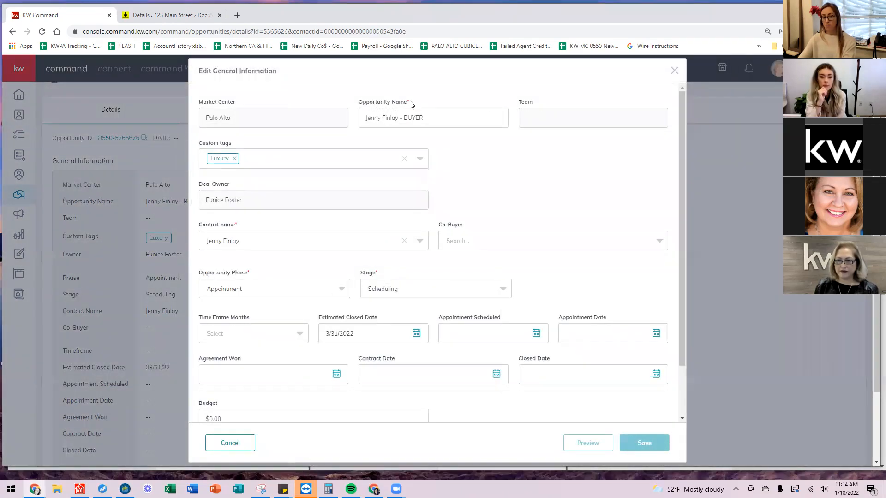
left_click(450, 119)
type("- 123 Main Street")
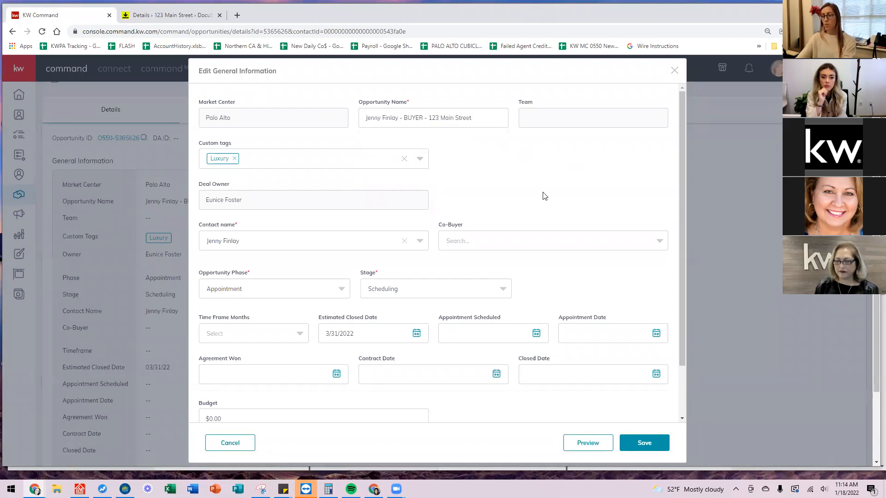
left_click(644, 443)
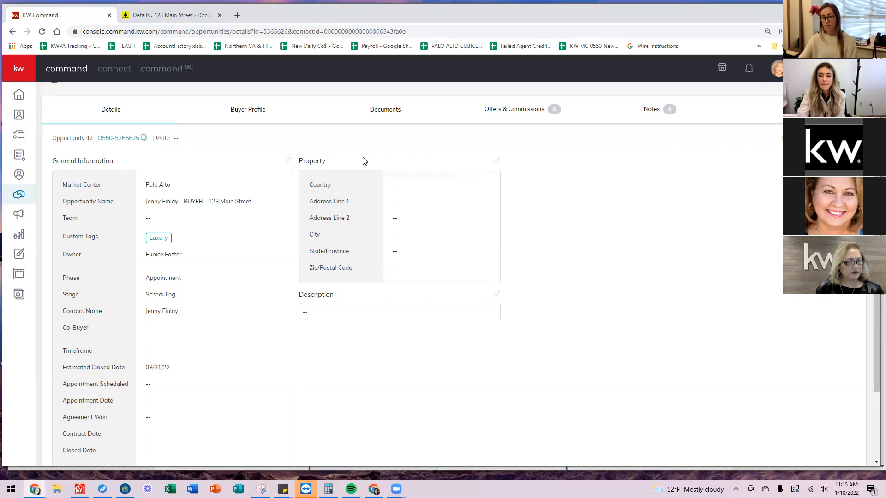
left_click(497, 162)
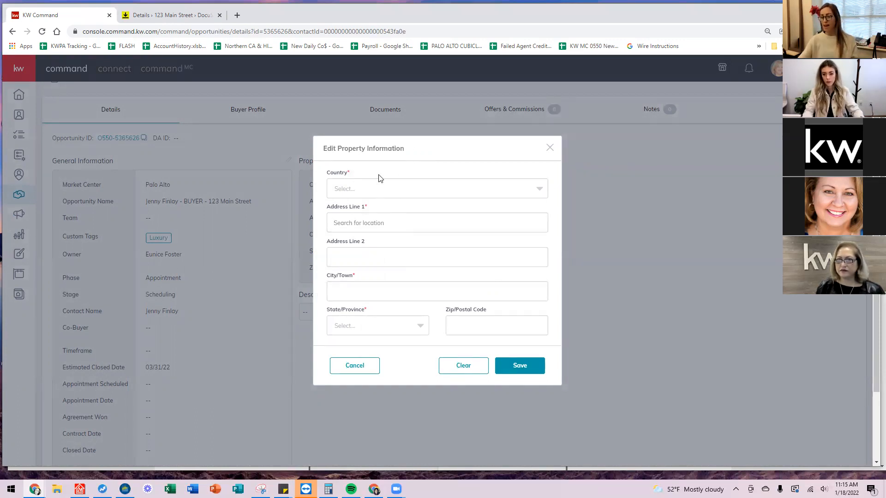
Save the property as 123 Main Street, Pleasanton, California 94566, United States, then view the Buyer Profile.
left_click(378, 192)
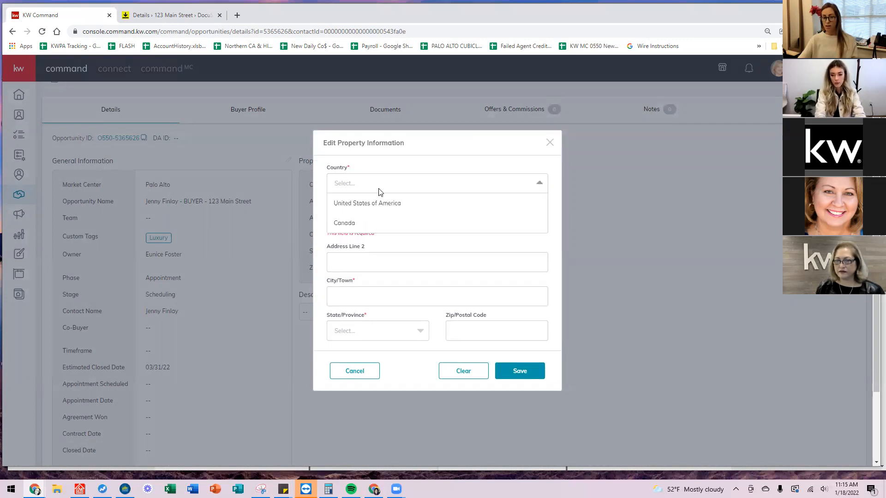
left_click(374, 204)
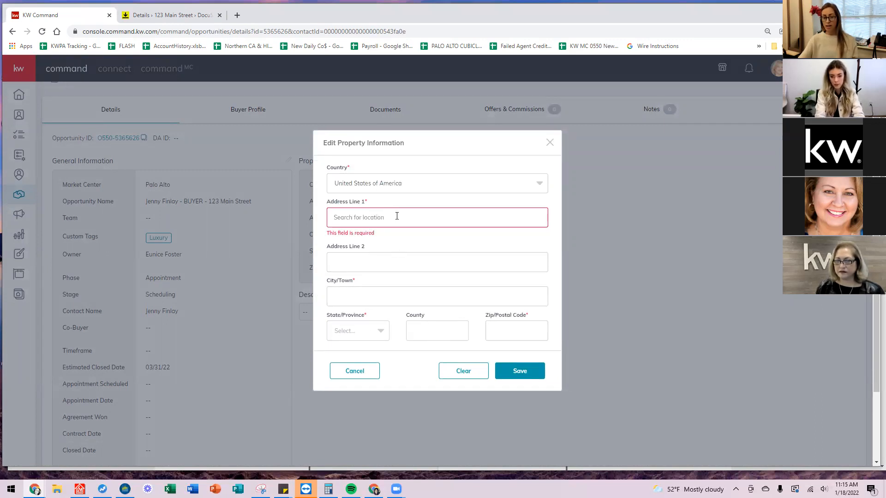
type("123 Main")
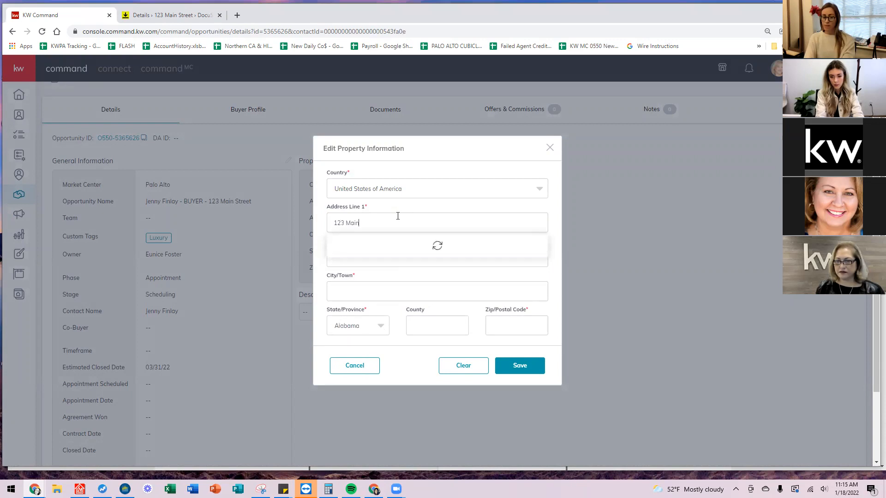
type(" Street")
left_click(368, 267)
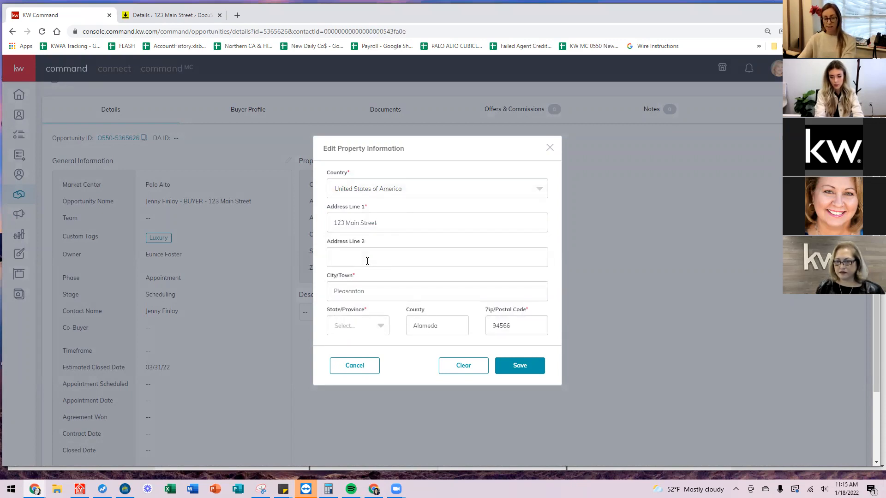
scroll(367, 261, "down", 1)
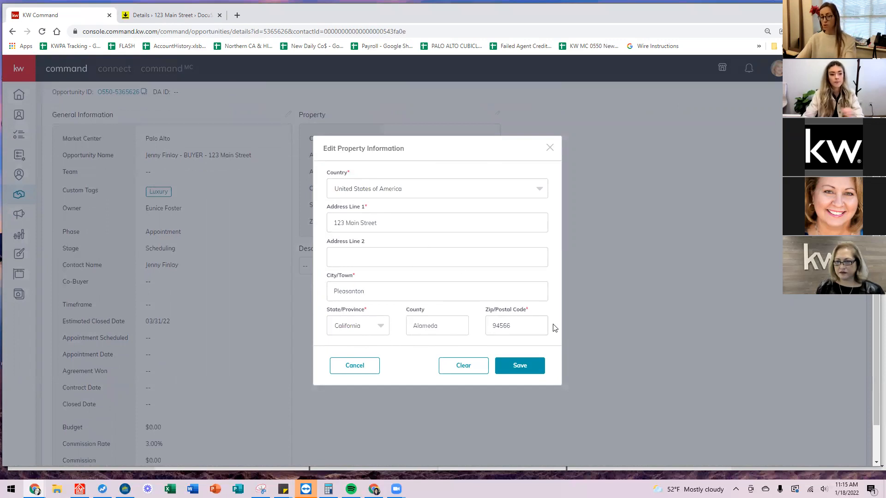
left_click(529, 367)
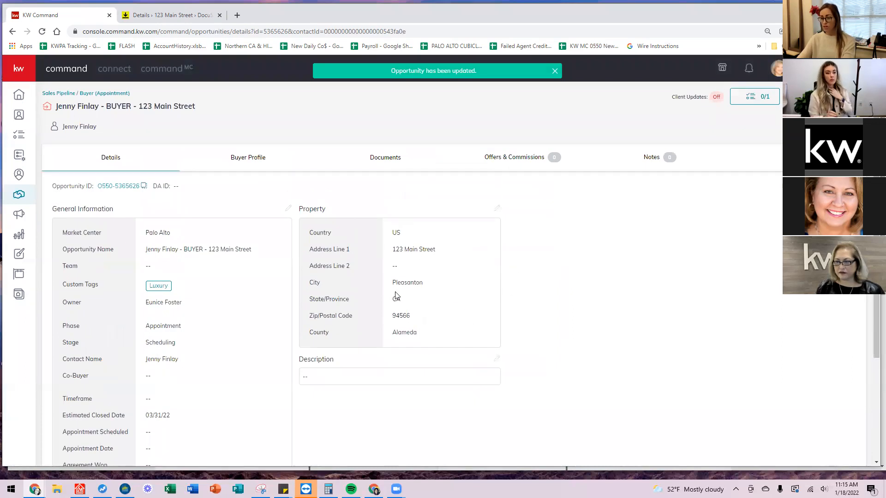
left_click(234, 162)
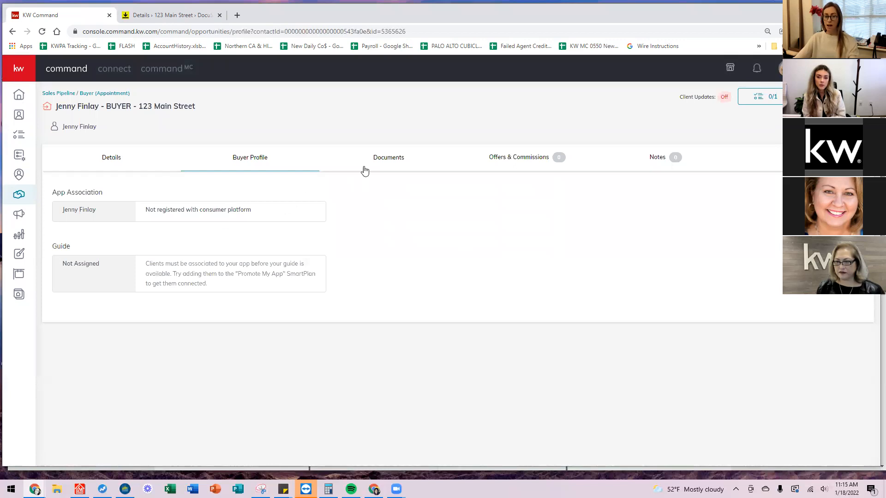
Switch the buyer opportunity to its Documents tab.
left_click(395, 162)
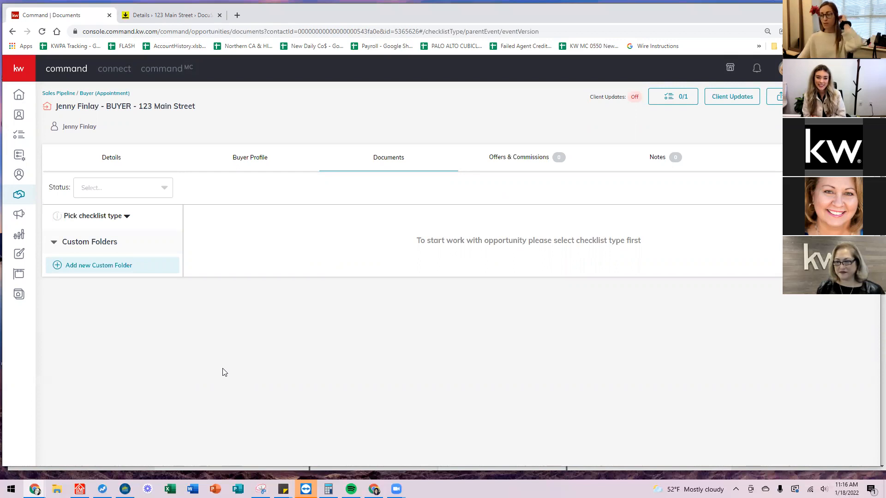
Choose Residential as the checklist type and show the 56 Under Contract documents.
left_click(126, 218)
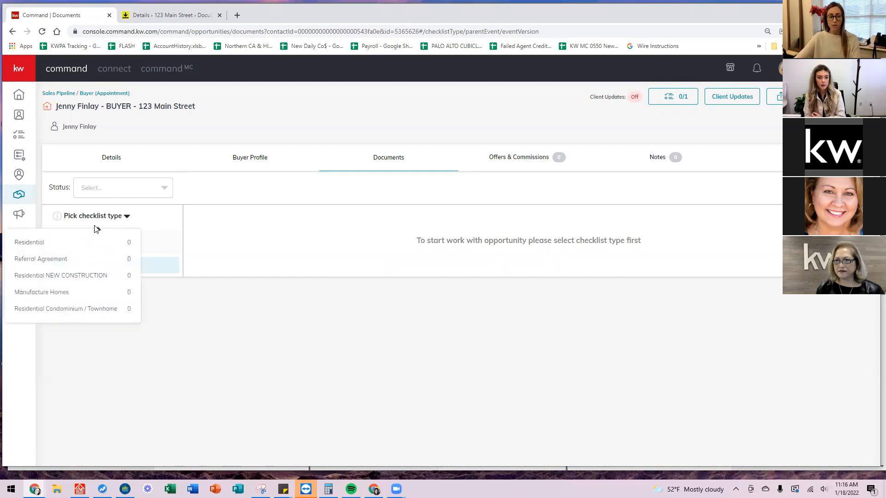
left_click(46, 244)
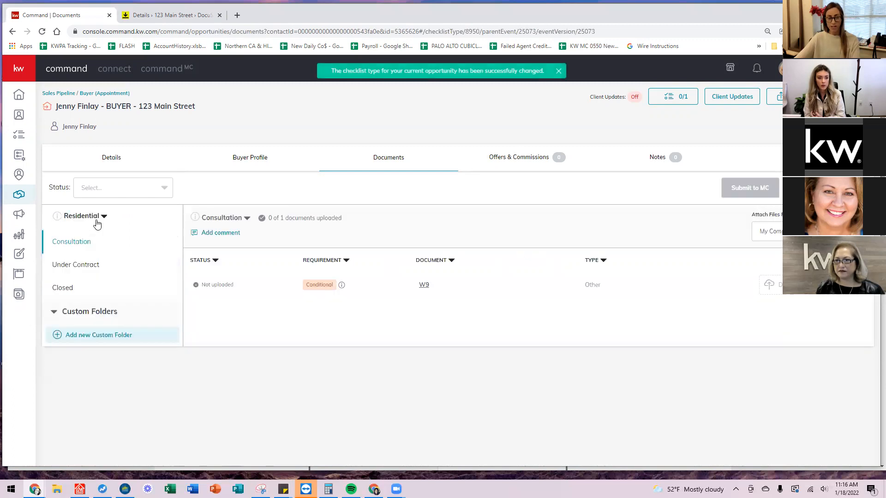
left_click(97, 223)
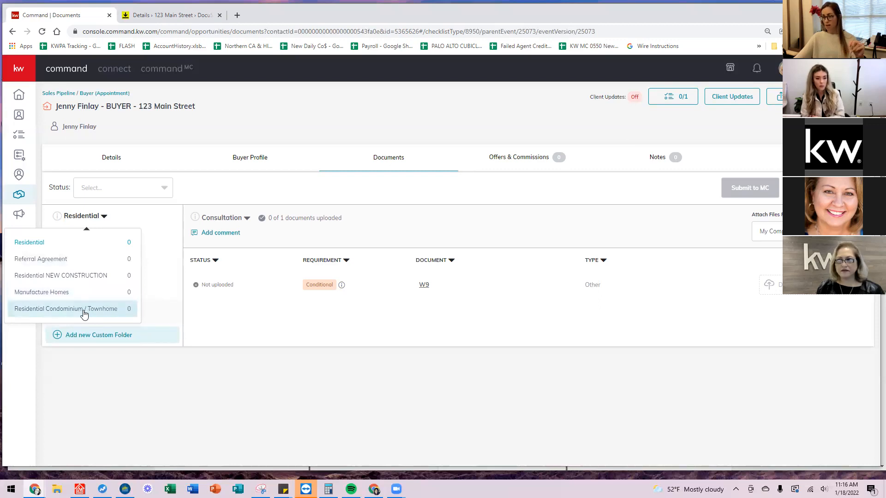
left_click(36, 248)
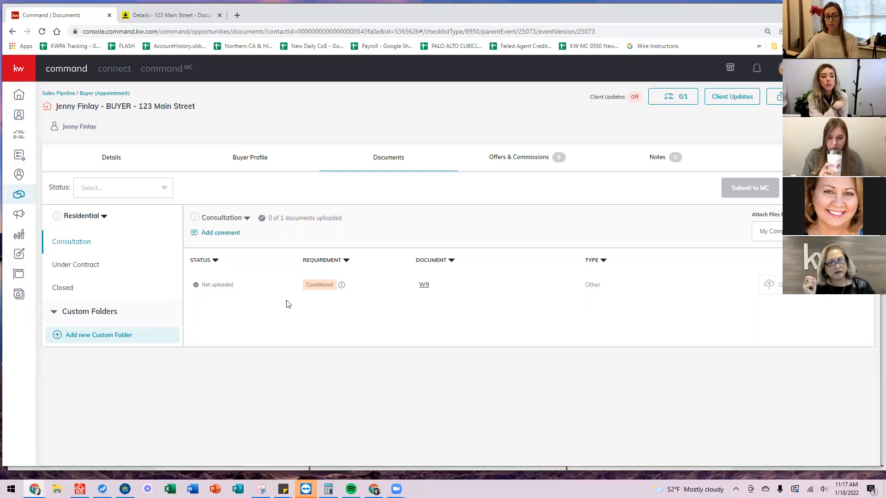
left_click(80, 264)
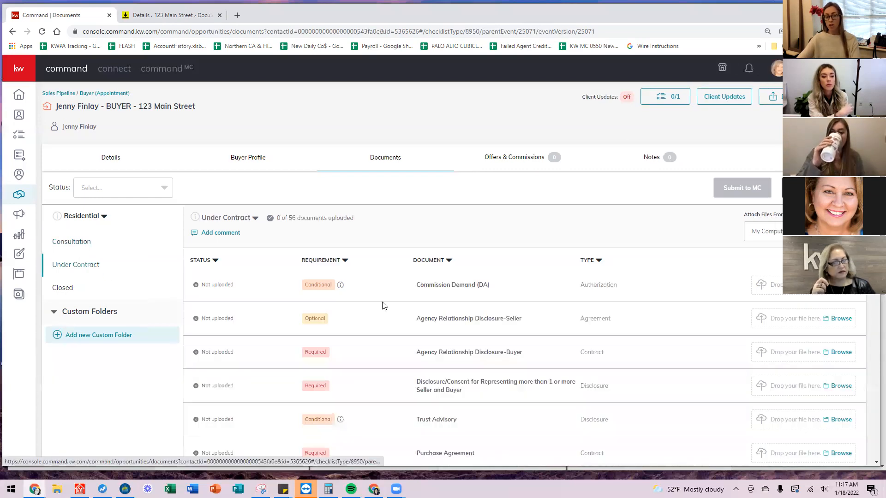
scroll(409, 293, "down", 2)
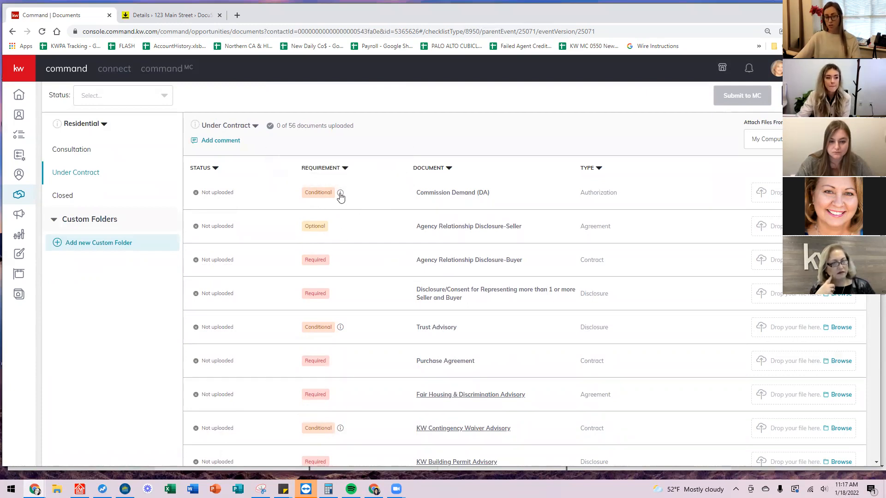
mouse_move(342, 195)
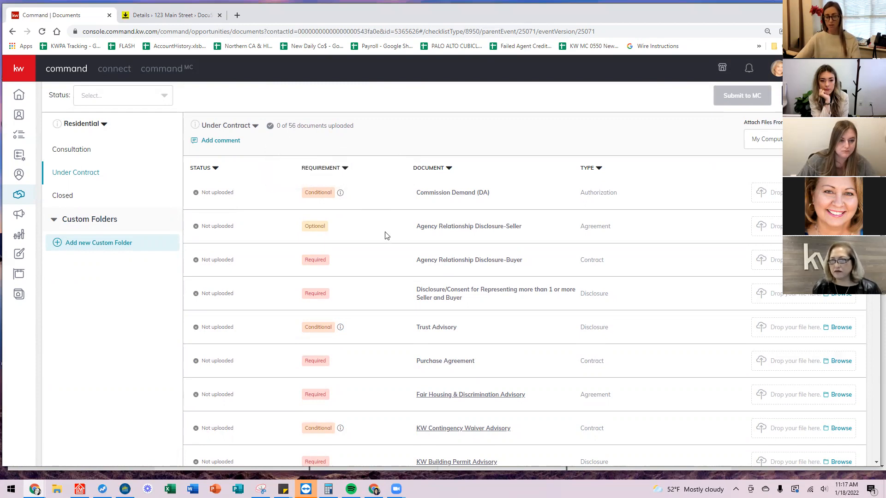
scroll(387, 236, "down", 3)
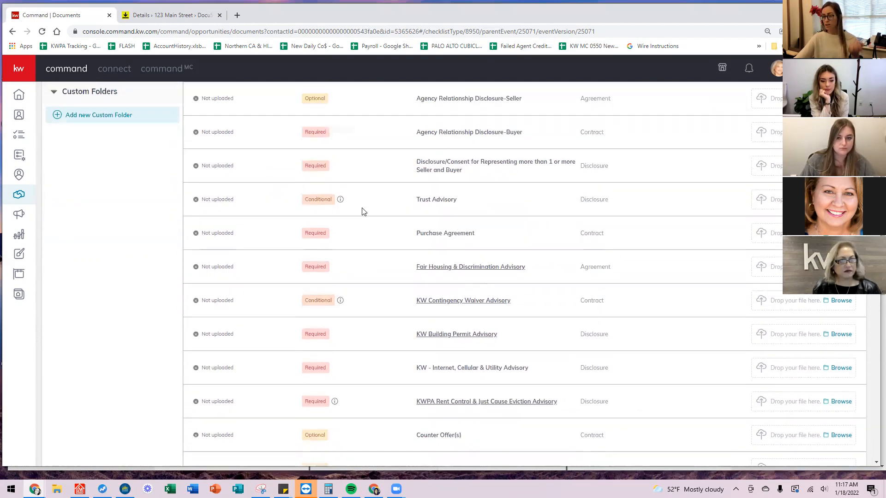
scroll(362, 212, "up", 2)
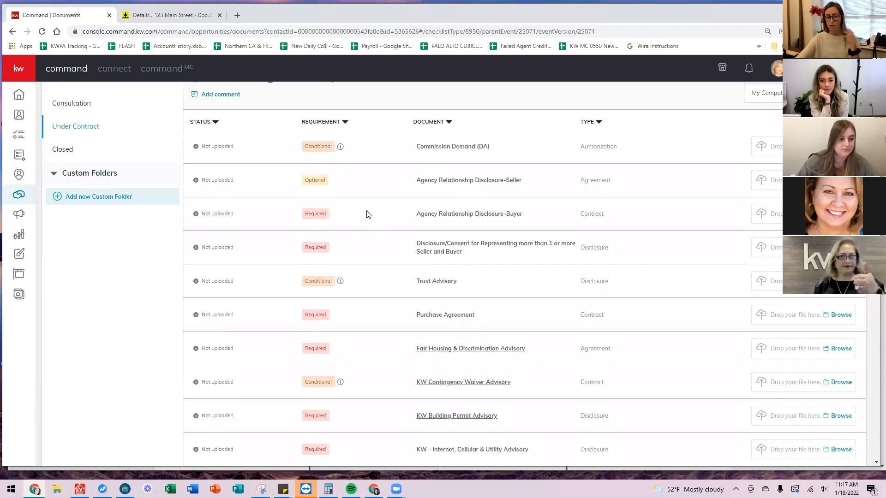
mouse_move(341, 289)
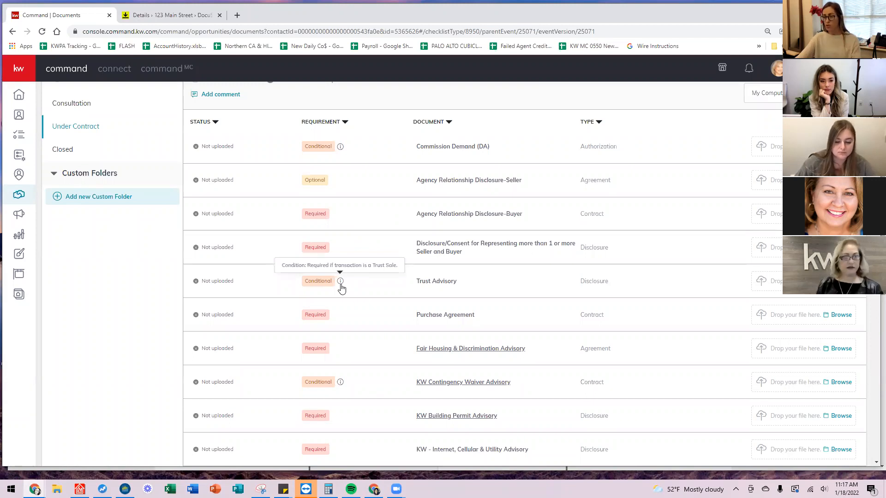
scroll(358, 317, "down", 1)
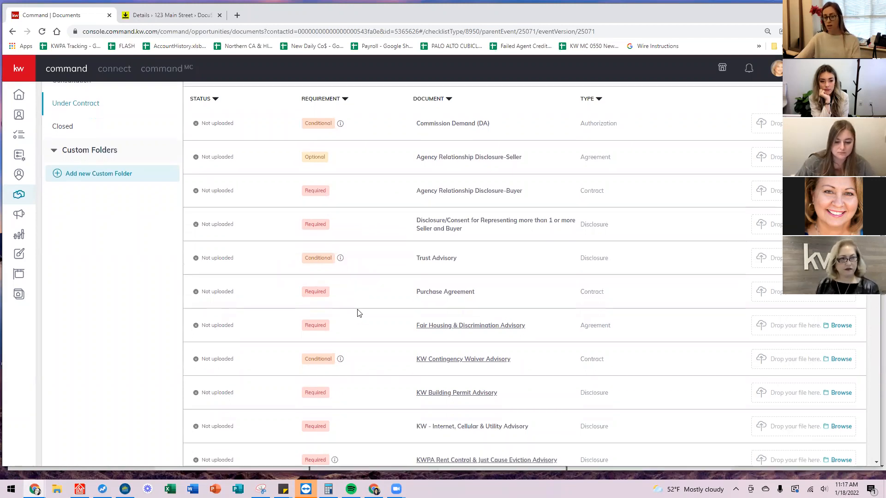
scroll(359, 318, "down", 3)
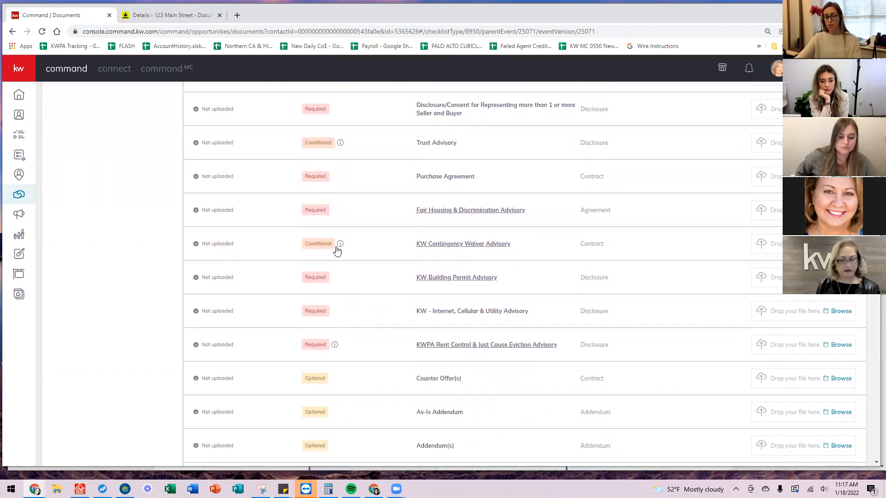
scroll(356, 332, "down", 3)
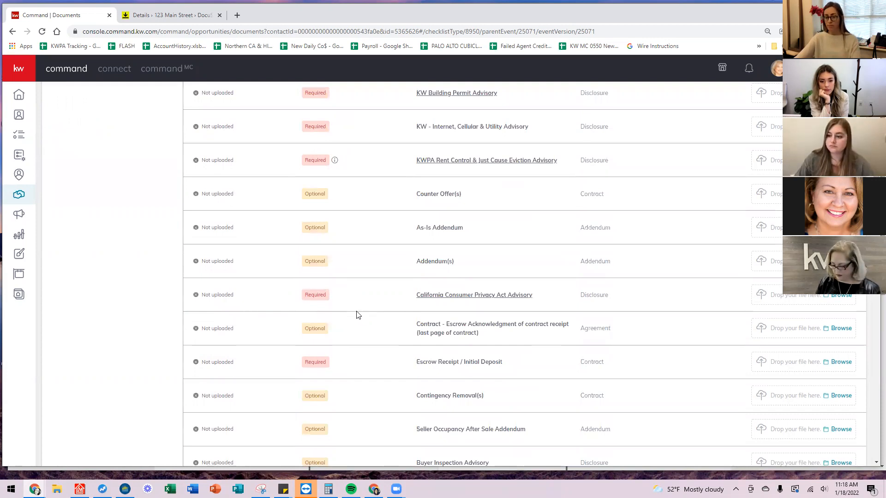
scroll(358, 314, "down", 2)
scroll(366, 365, "up", 15)
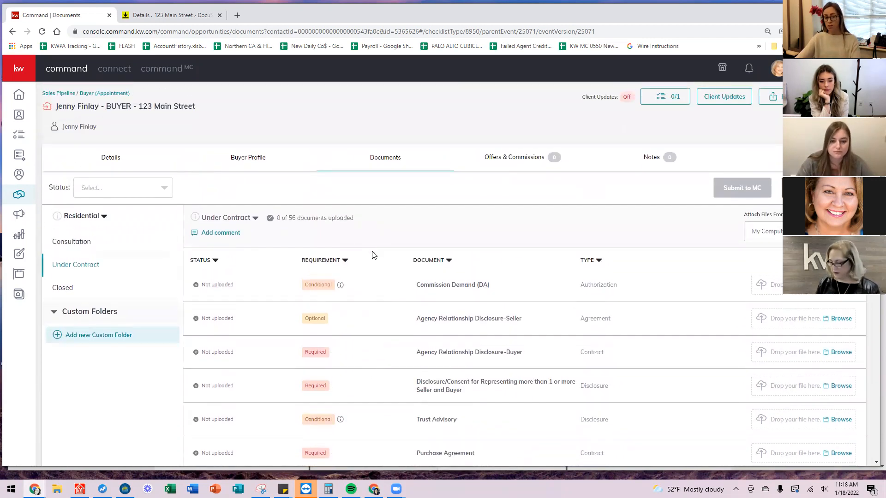
Sort the Under Contract checklist by the REQUIREMENT column and scroll through the list.
left_click(318, 261)
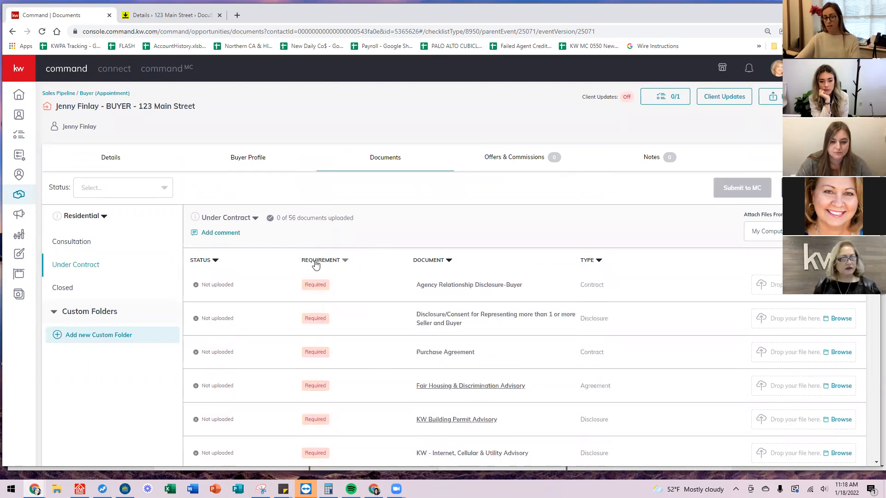
scroll(378, 263, "down", 4)
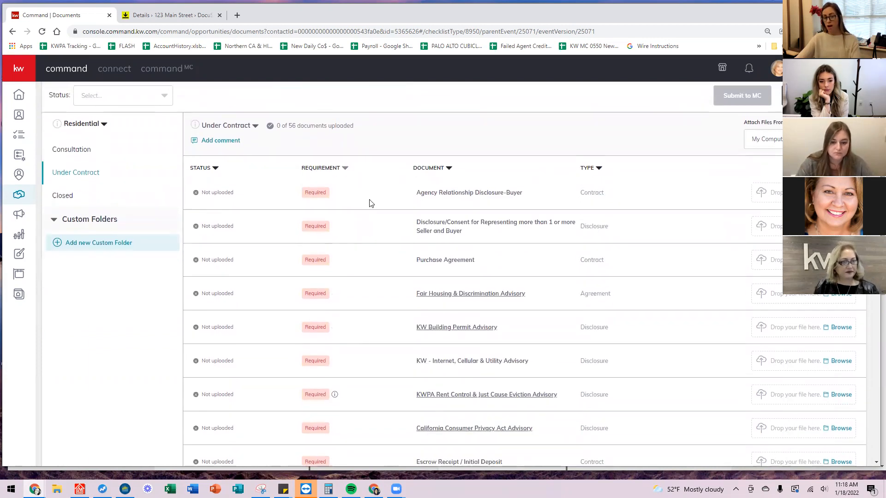
scroll(386, 235, "down", 11)
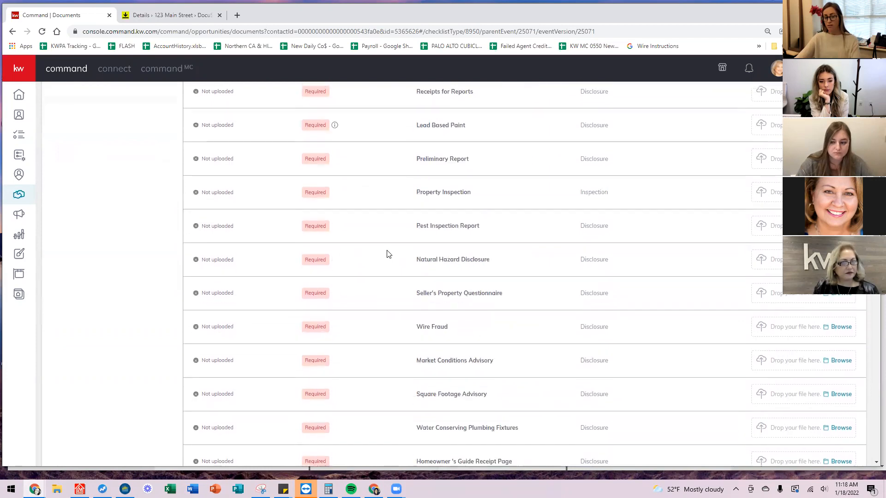
scroll(388, 257, "down", 11)
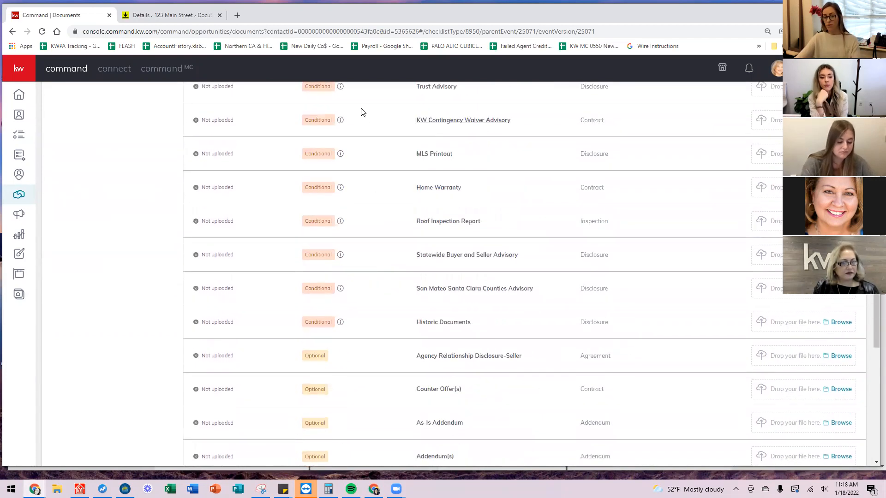
scroll(380, 340, "down", 10)
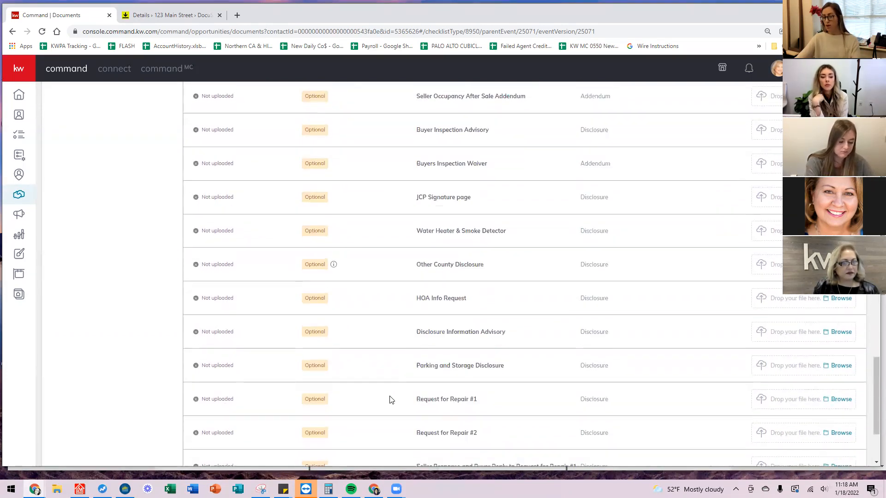
scroll(392, 399, "up", 2)
scroll(392, 398, "up", 20)
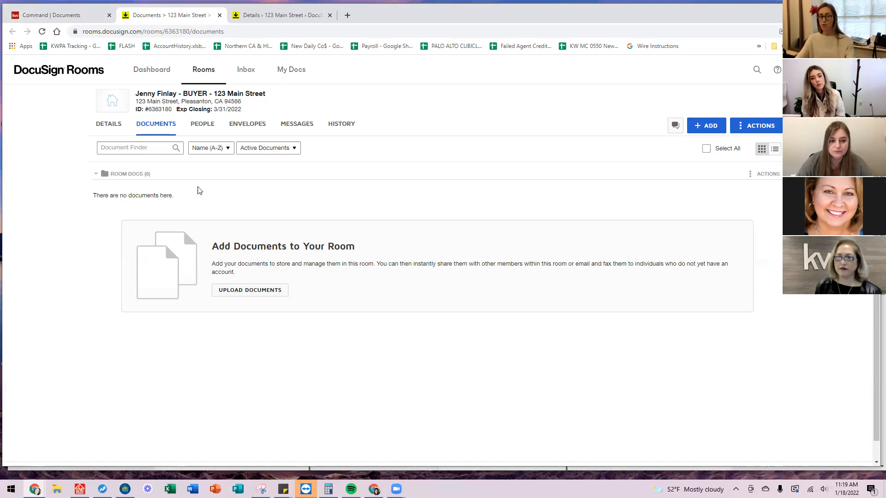
Create a room folder named 'Fully Executed Docs' from the ACTIONS menu.
left_click(717, 129)
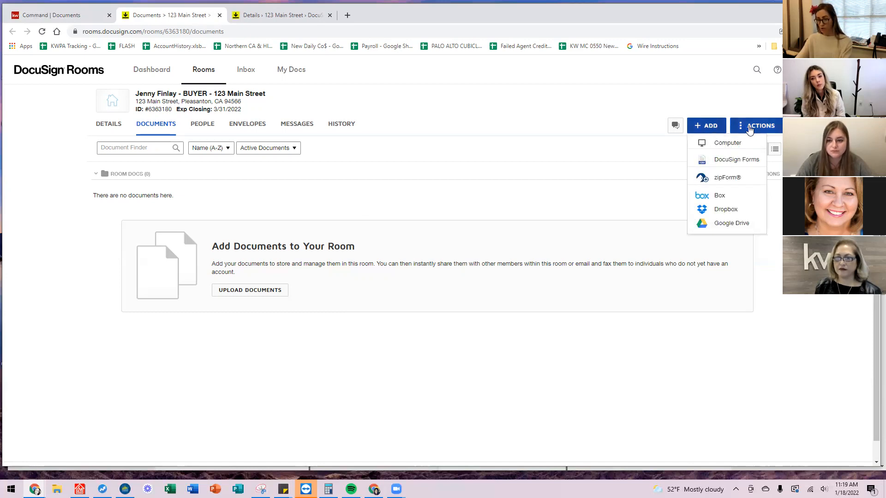
left_click(750, 129)
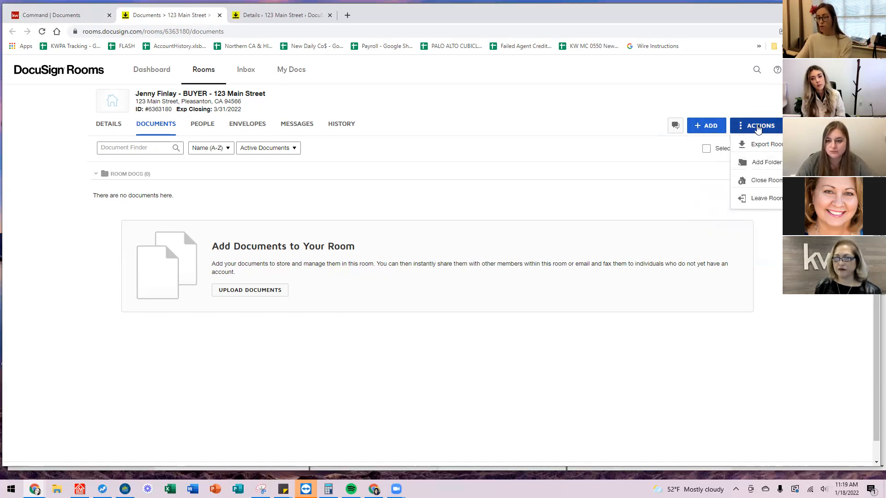
left_click(757, 164)
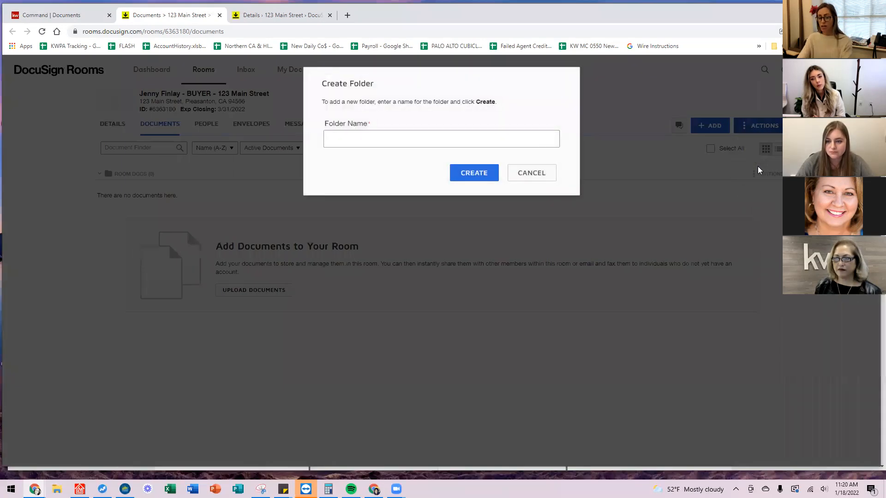
type("Fully Exe")
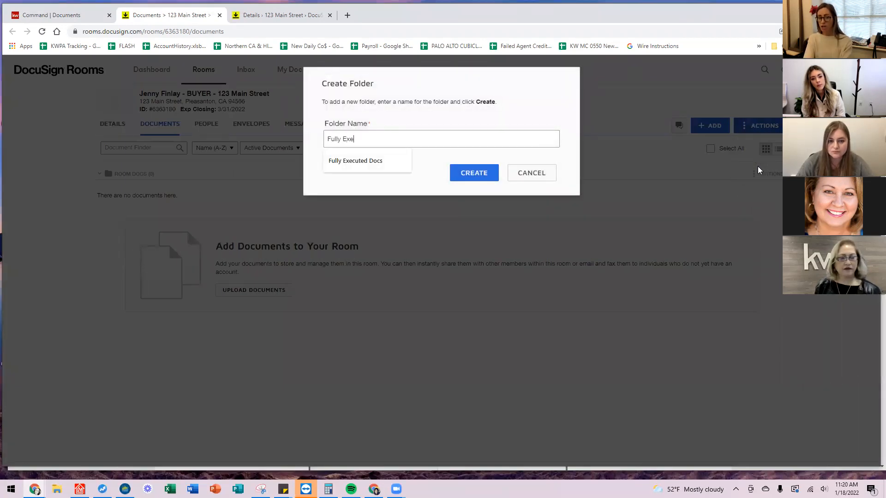
type("cuted Docs")
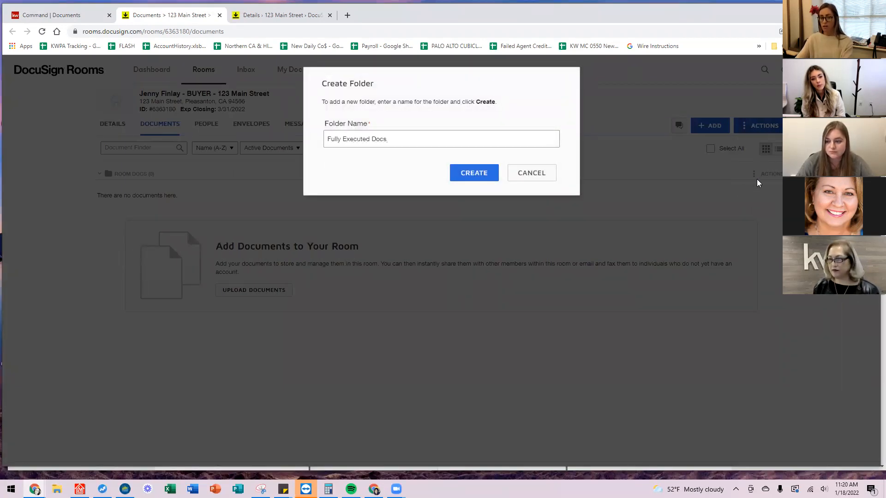
left_click(490, 183)
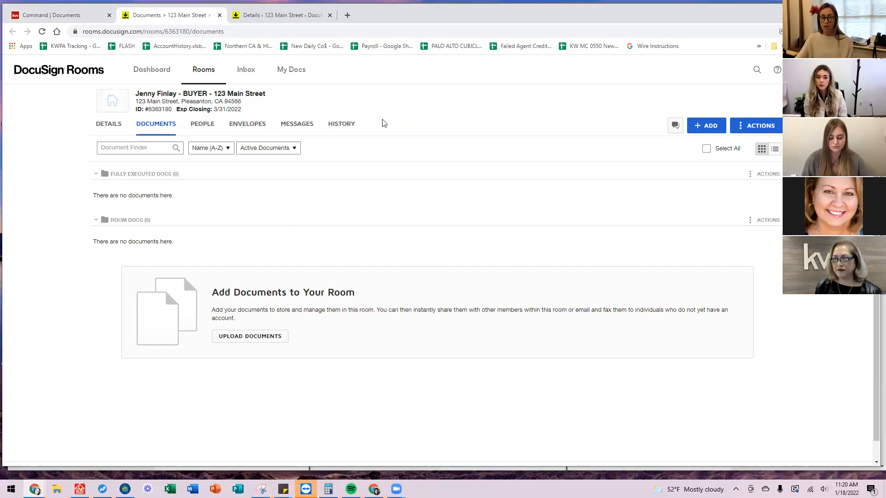
Open the room's Details page and scroll through the Buyer and Agent sections.
left_click(108, 124)
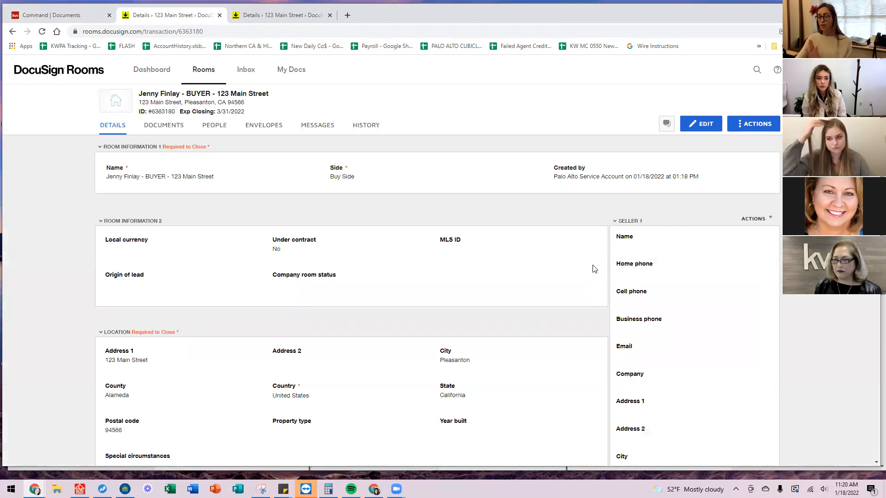
scroll(621, 242, "down", 15)
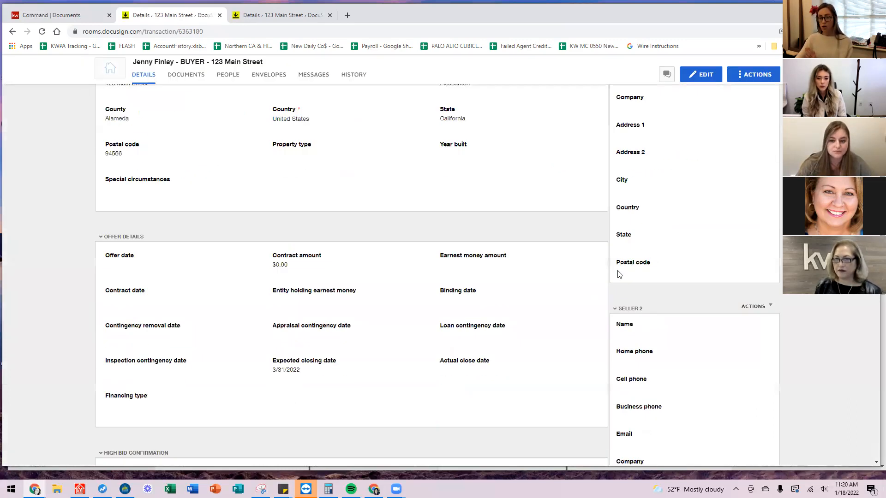
scroll(644, 279, "down", 14)
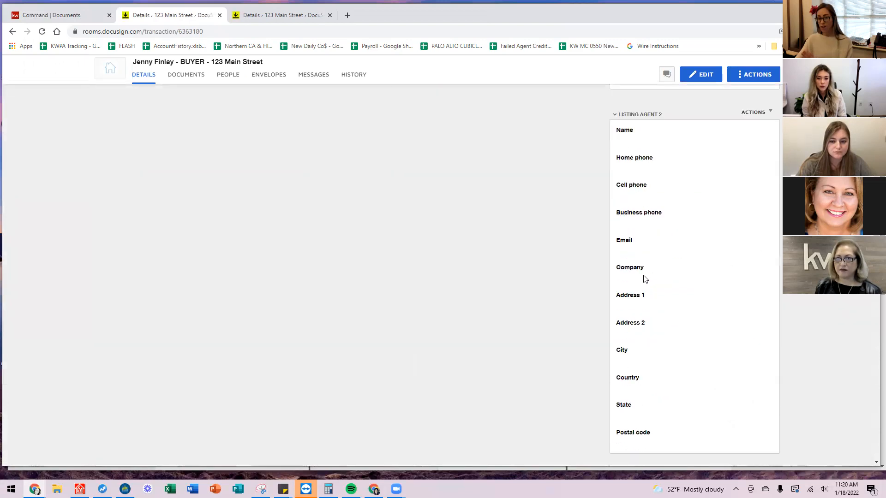
scroll(645, 279, "down", 1)
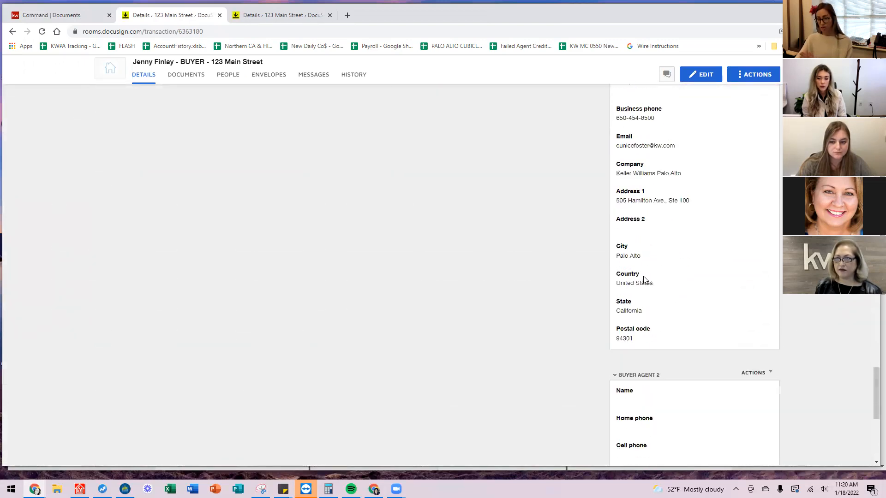
scroll(644, 279, "up", 3)
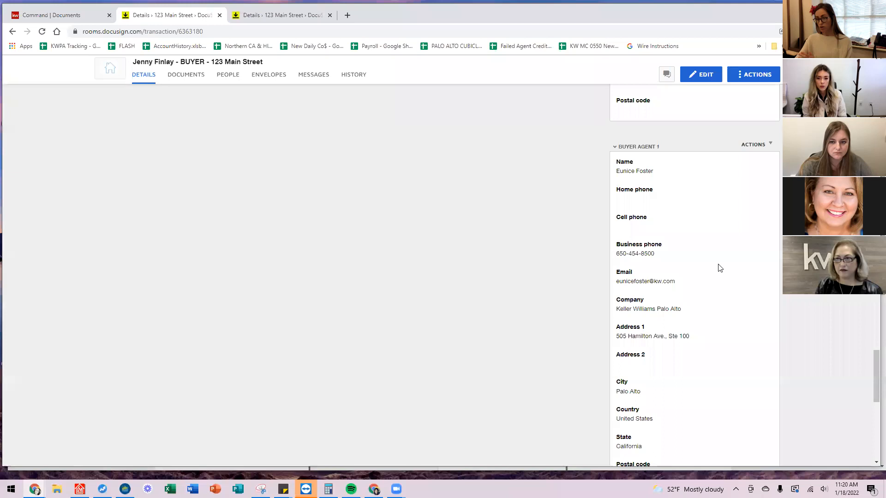
scroll(649, 330, "down", 9)
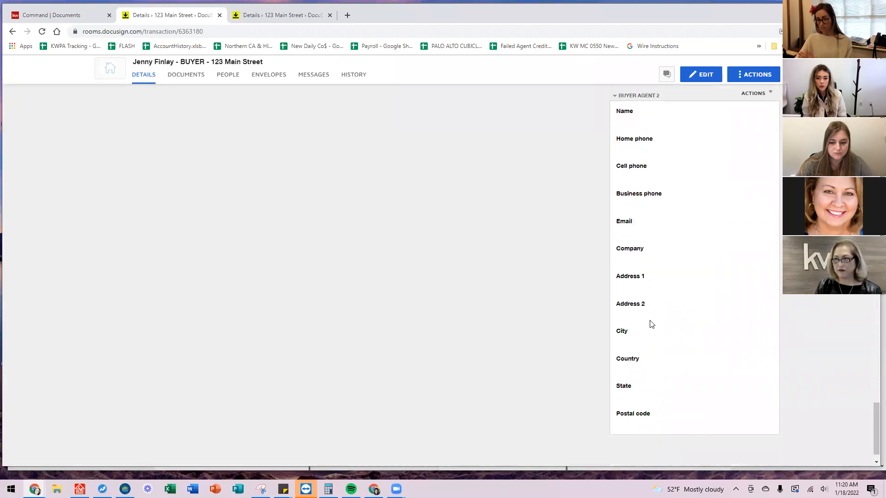
scroll(652, 325, "down", 3)
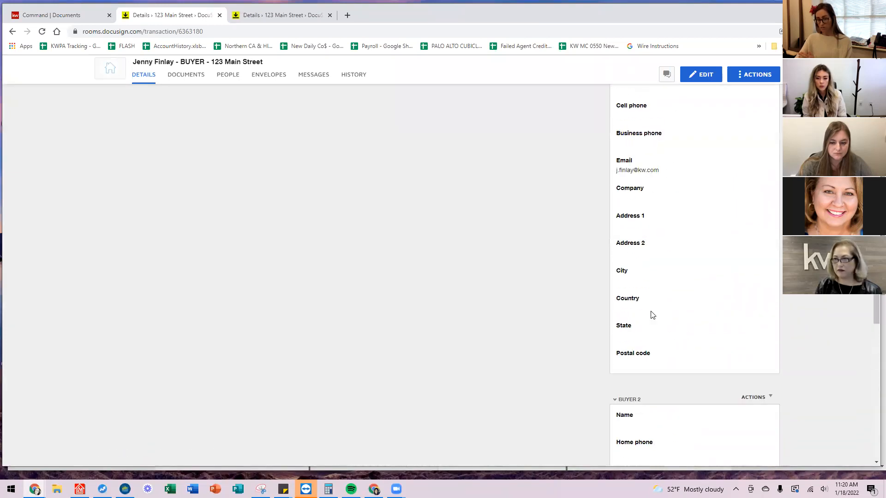
scroll(653, 314, "down", 4)
scroll(653, 313, "up", 2)
scroll(665, 320, "down", 2)
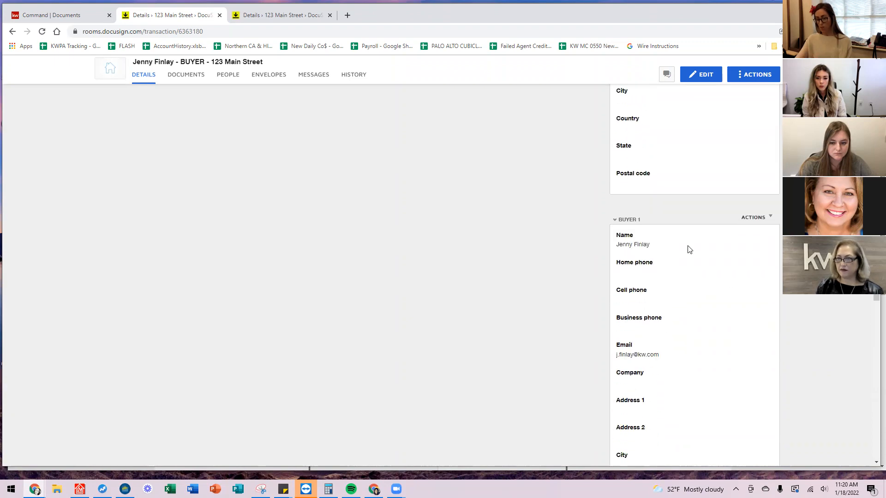
scroll(628, 309, "down", 1)
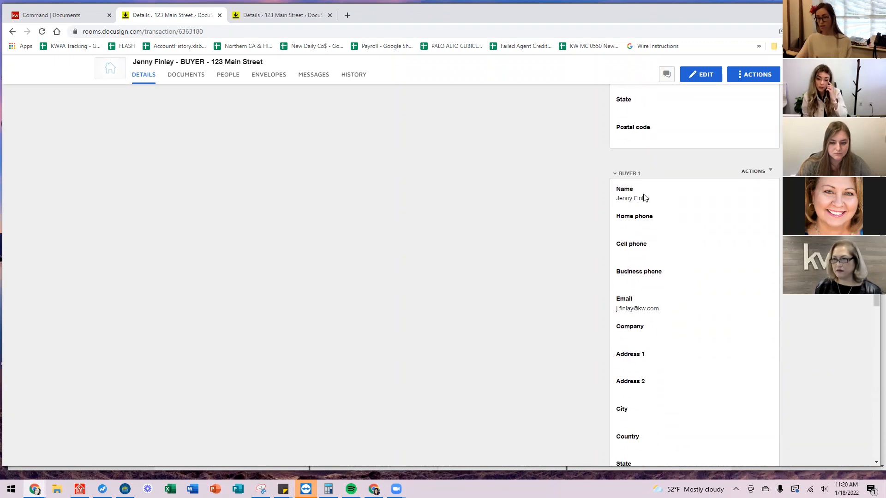
scroll(653, 214, "down", 1)
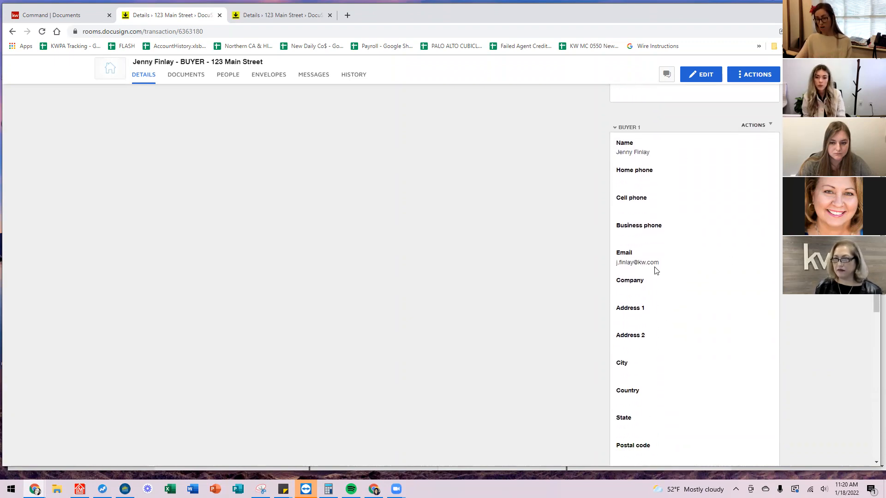
Highlight the buyer's email address, scroll back to the top, and open the Documents page.
left_click_drag(608, 276, 620, 260)
left_click(601, 271)
scroll(561, 326, "up", 20)
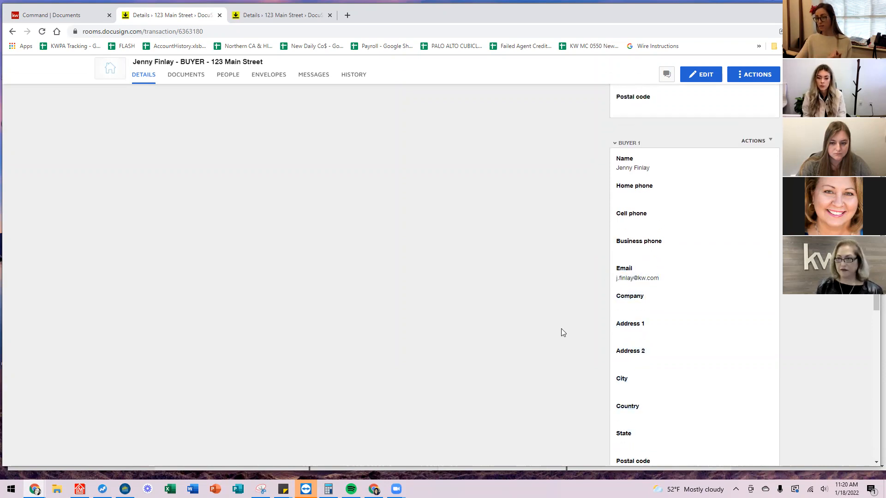
scroll(560, 320, "down", 18)
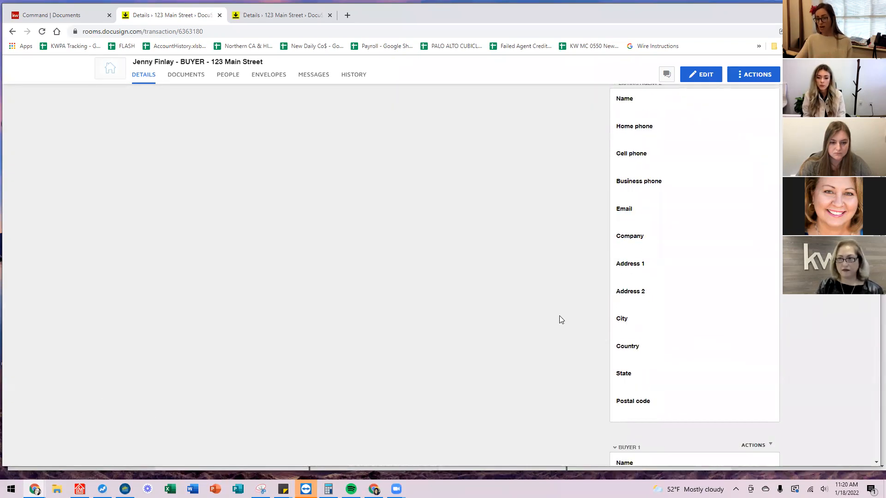
scroll(746, 249, "up", 8)
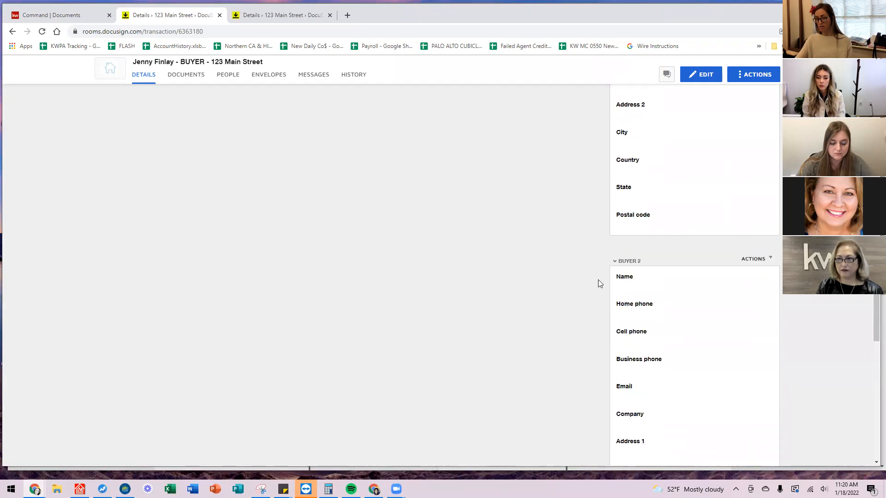
scroll(461, 248, "up", 15)
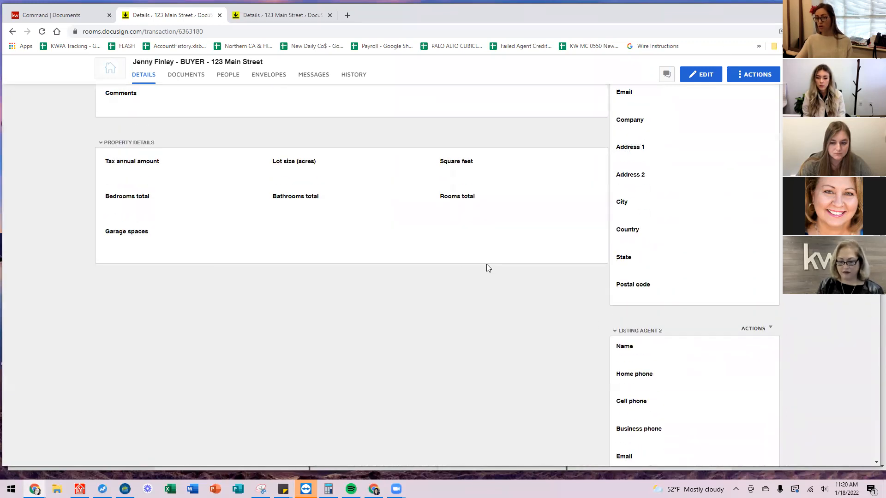
left_click(165, 129)
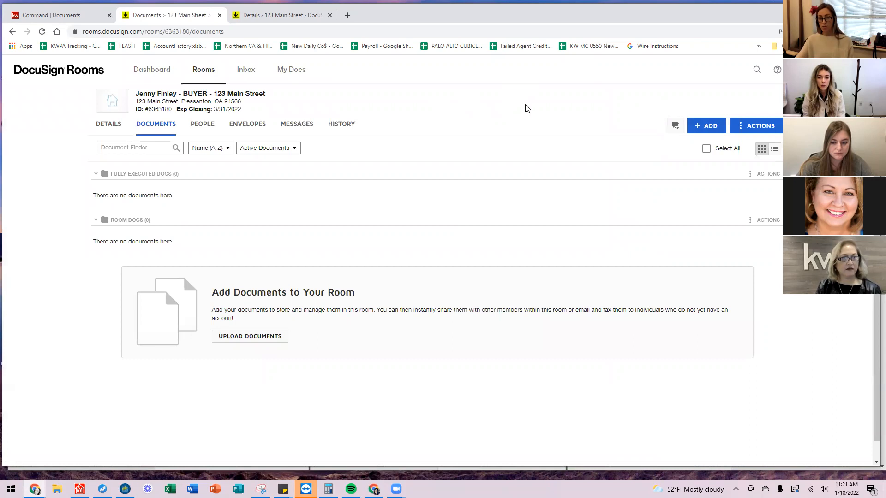
left_click(713, 131)
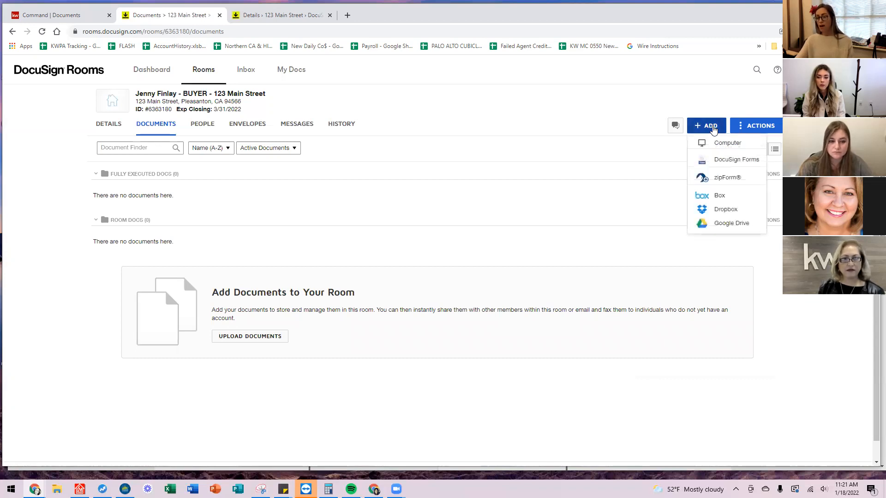
left_click(722, 179)
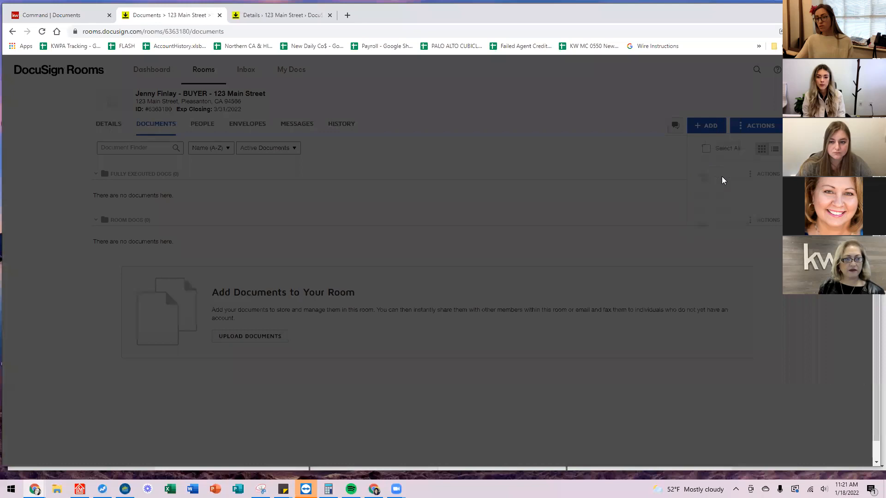
left_click(472, 230)
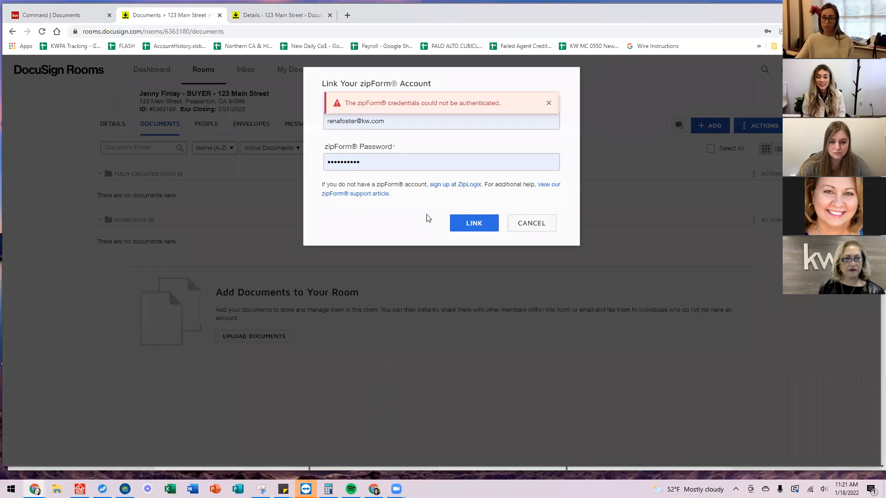
left_click(549, 102)
left_click(393, 119)
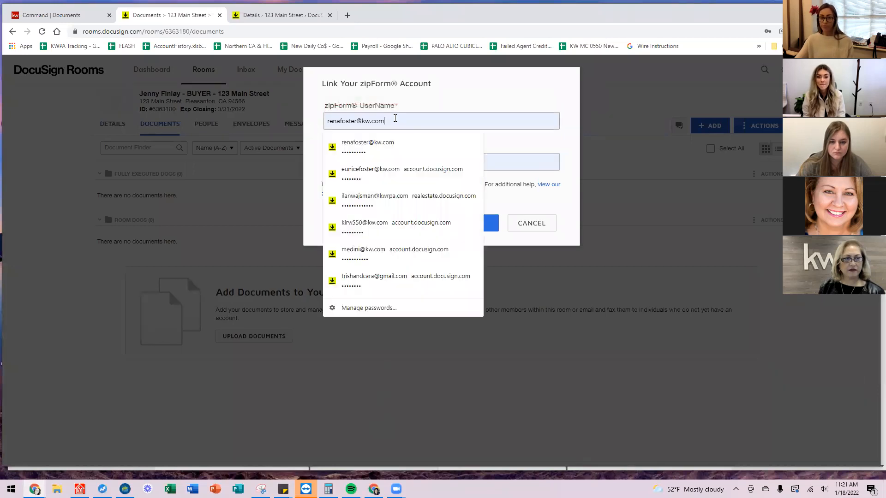
left_click(363, 175)
left_click(486, 224)
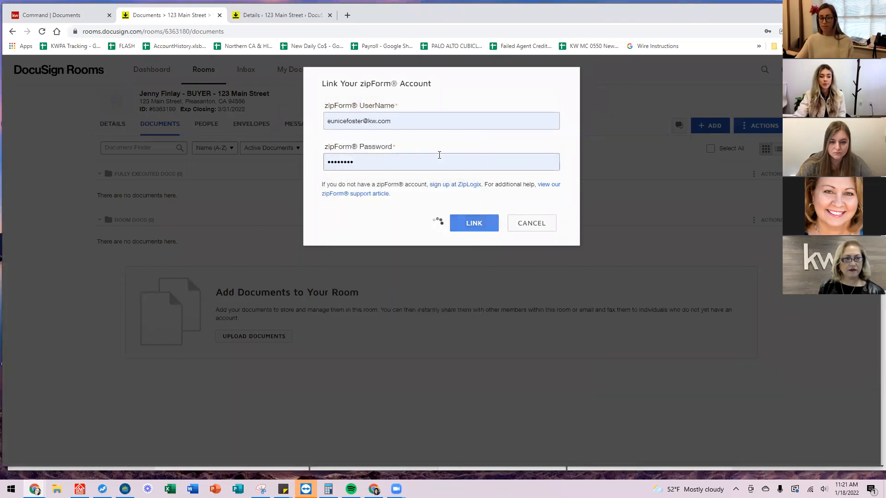
left_click(441, 124)
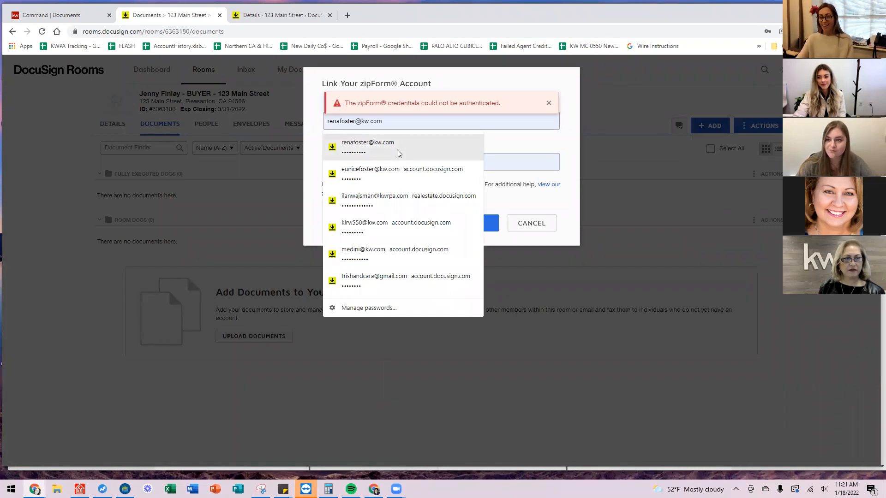
left_click(413, 175)
left_click(473, 223)
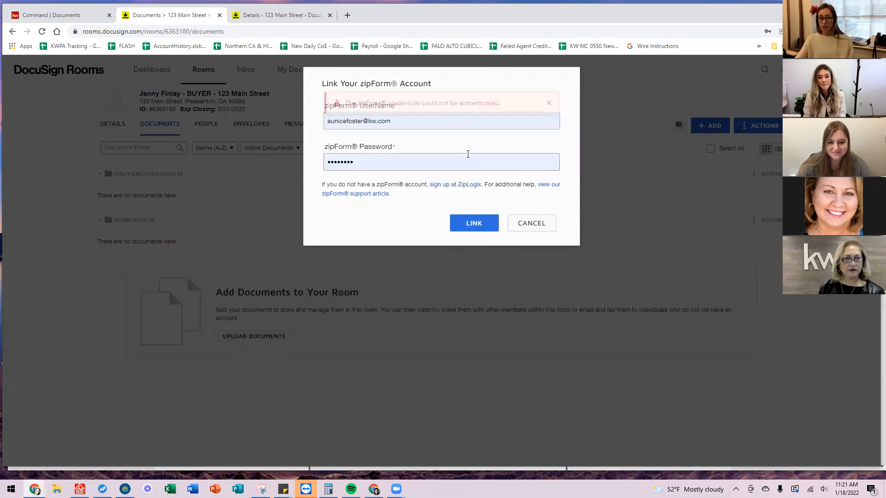
left_click(407, 127)
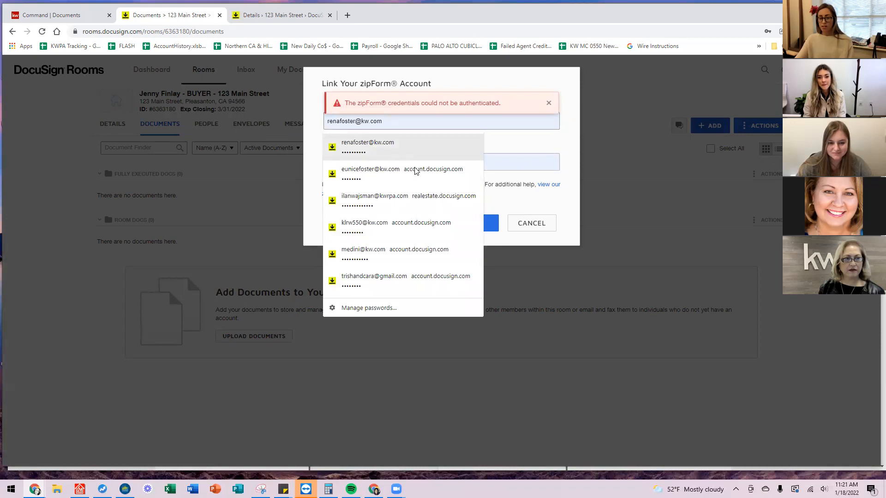
left_click(669, 233)
left_click(538, 229)
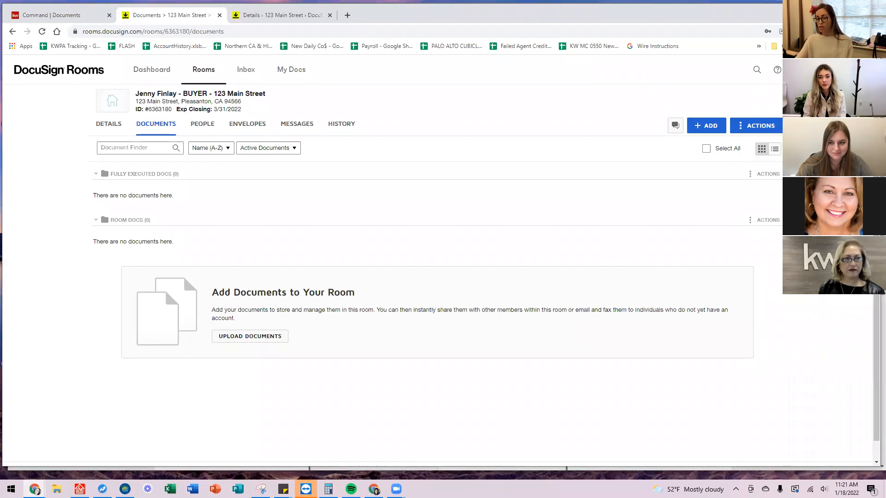
View the ADD sources list (Computer, DocuSign Forms, zipForm, Box) and close it without adding anything.
left_click(717, 122)
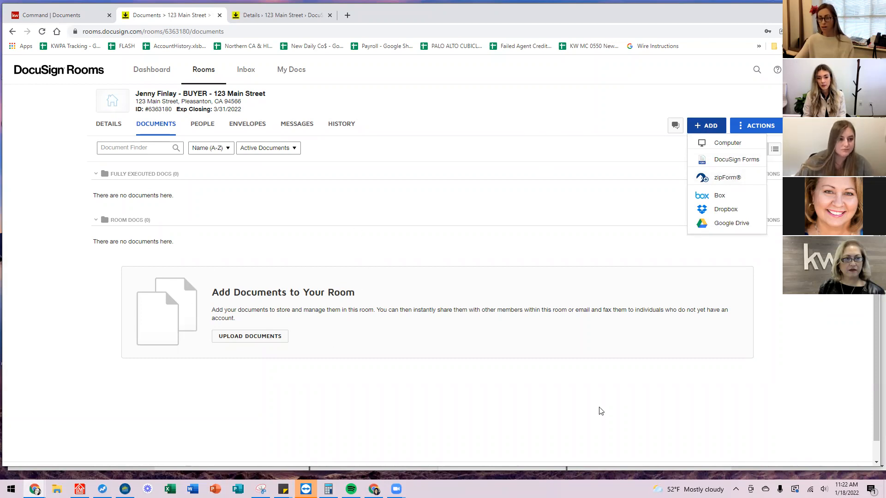
left_click(545, 338)
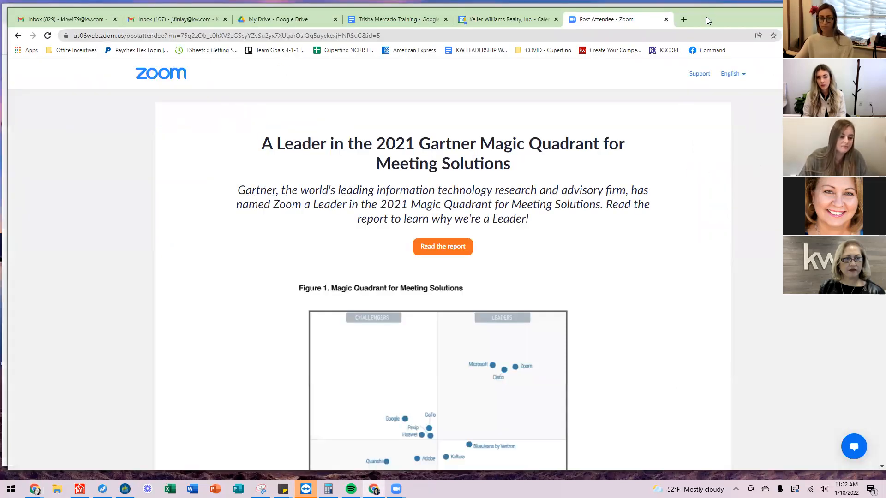
Minimize the Zoom post-attendee Chrome window to bring DocuSign Rooms back.
left_click(833, 15)
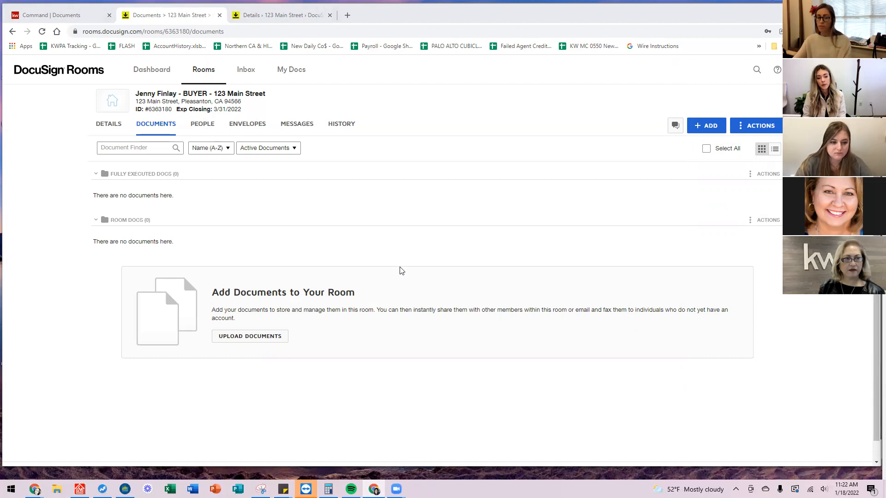
Upload the RPA file from Downloads into Room Docs, then open the room's Envelopes page.
left_click(237, 337)
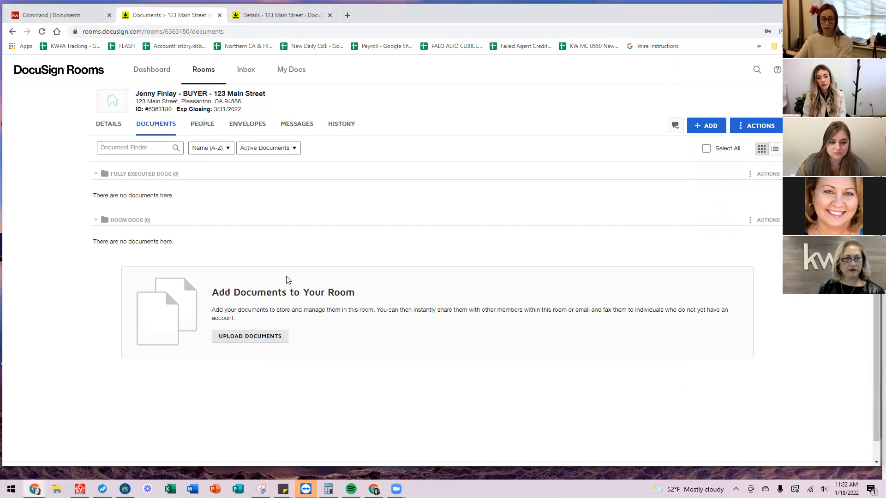
left_click(413, 237)
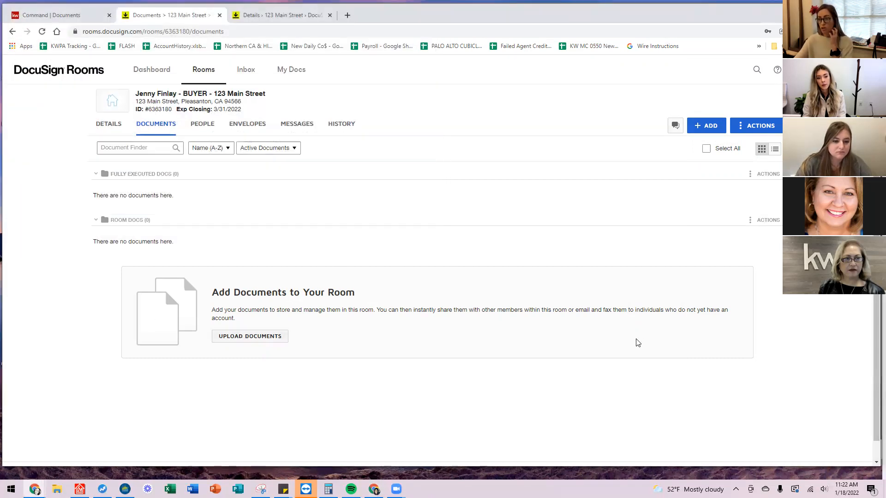
left_click(266, 342)
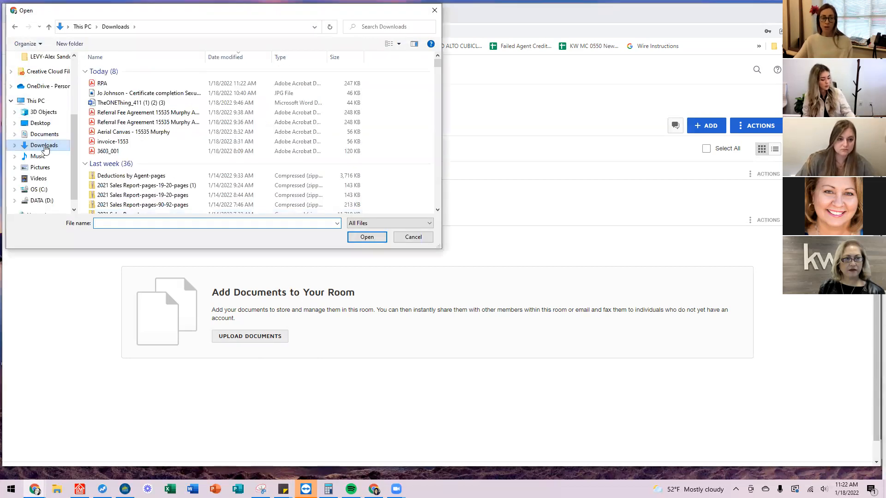
left_click(120, 84)
left_click(367, 237)
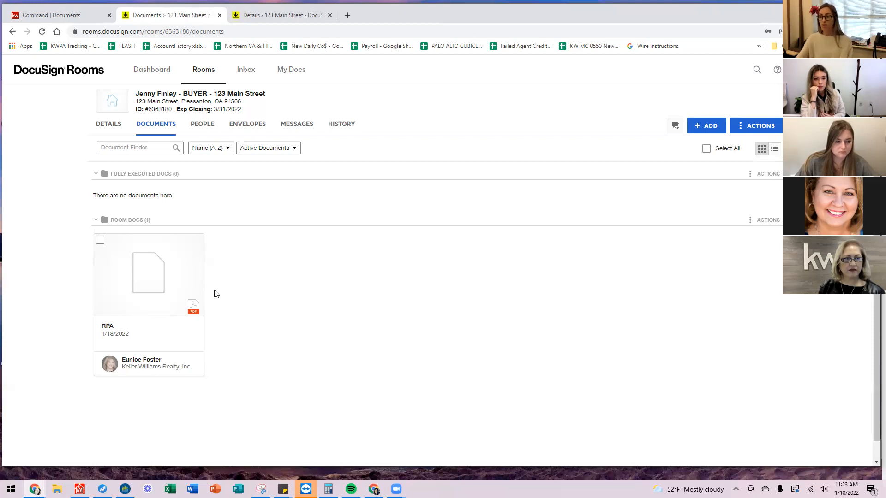
left_click(248, 129)
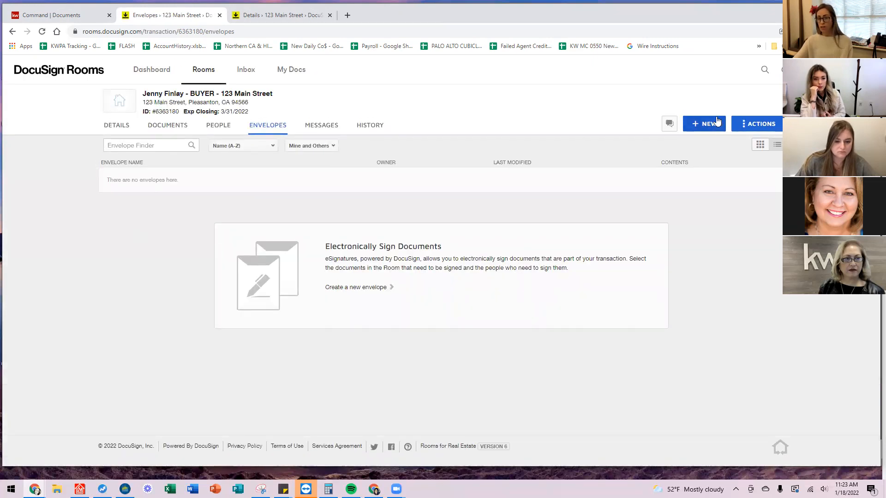
Start a new envelope named 'Please DocuSign RPA 123 Main Street'.
left_click(704, 124)
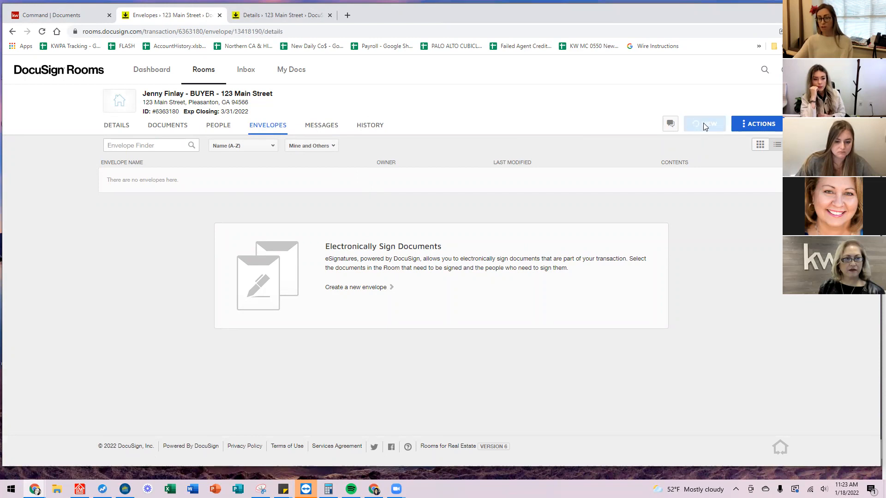
left_click(257, 155)
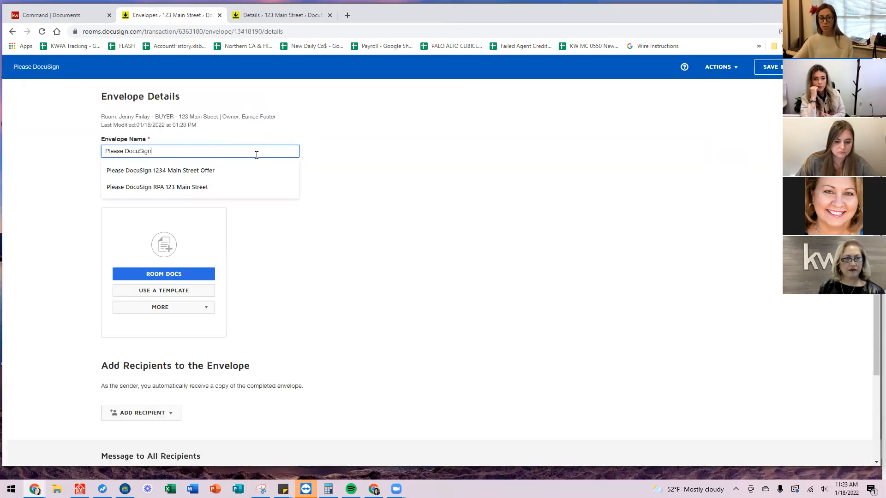
type("RPA 123 Main Street")
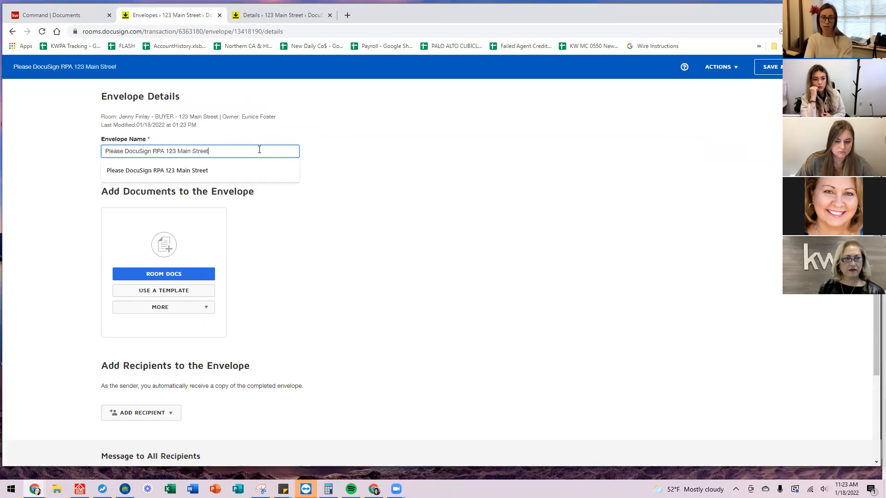
key("Tab")
left_click(419, 302)
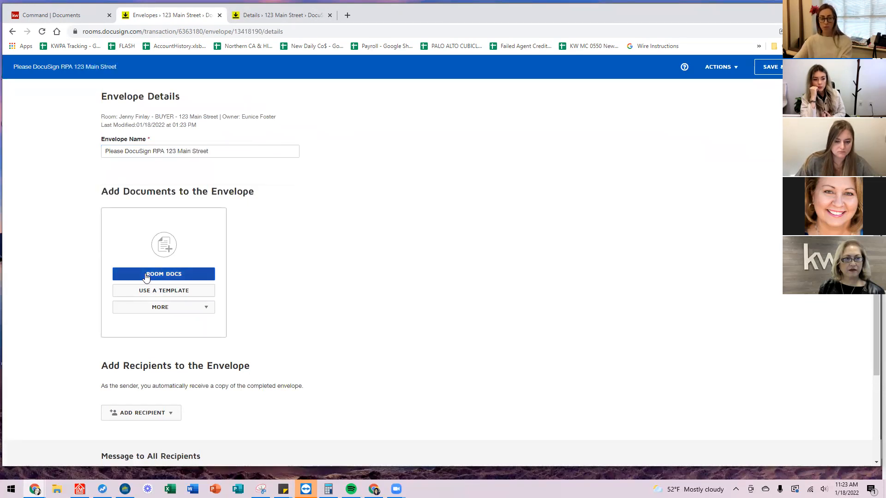
Add the 2-page RPA.pdf from Room Docs to the envelope.
left_click(147, 275)
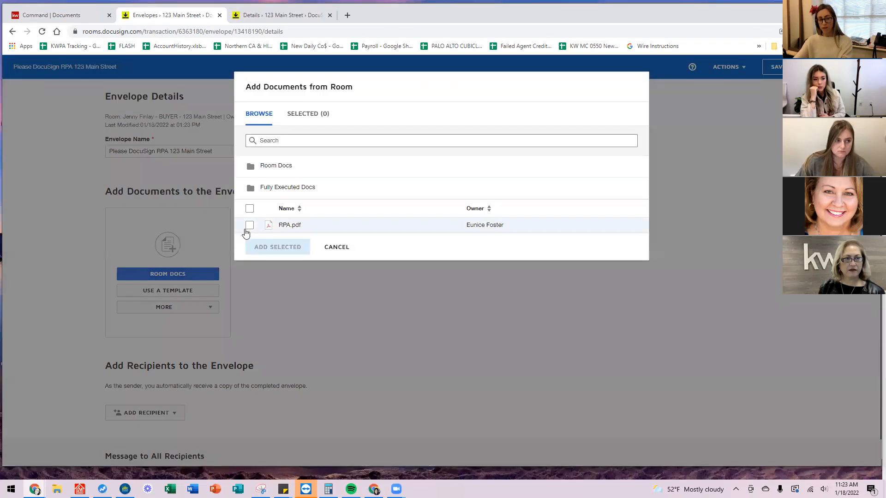
left_click(249, 225)
left_click(265, 253)
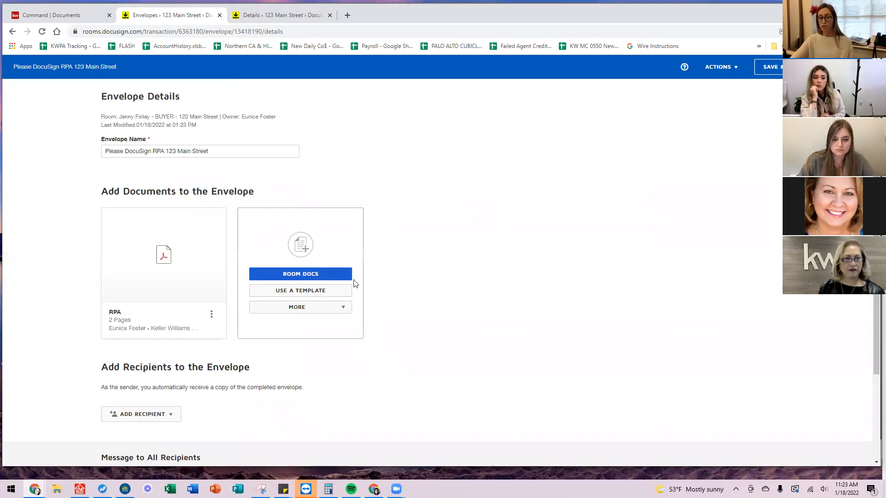
scroll(422, 273, "down", 3)
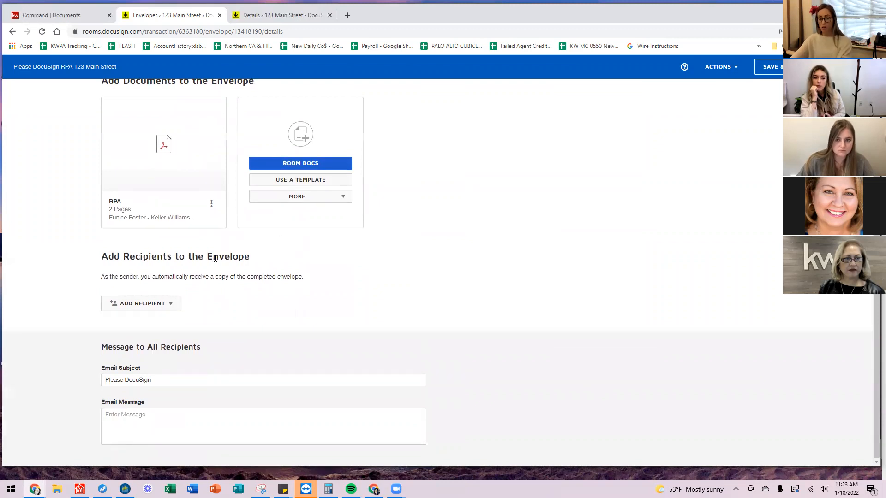
Add the buyer and the buyer's agent as recipients from the room's participants.
left_click(178, 307)
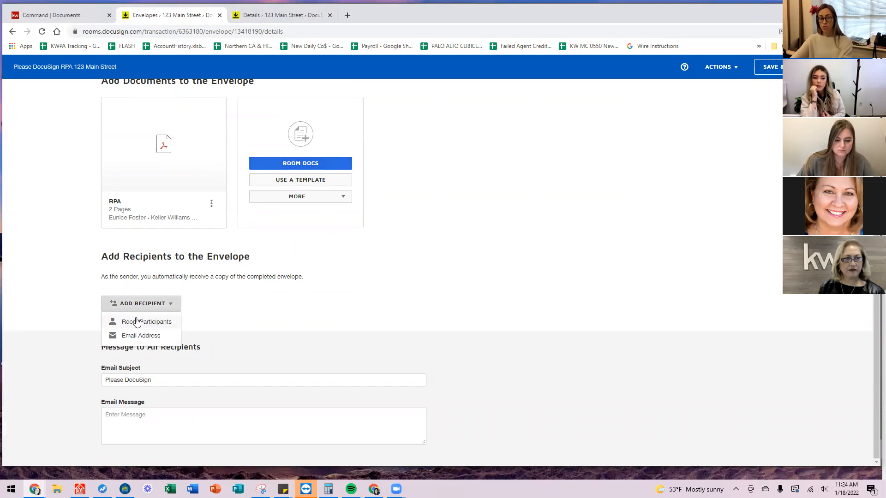
left_click(162, 323)
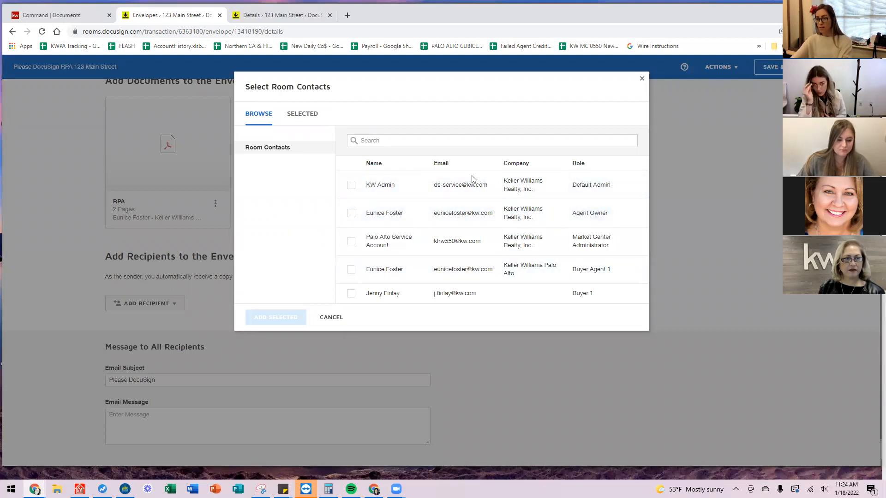
left_click(356, 298)
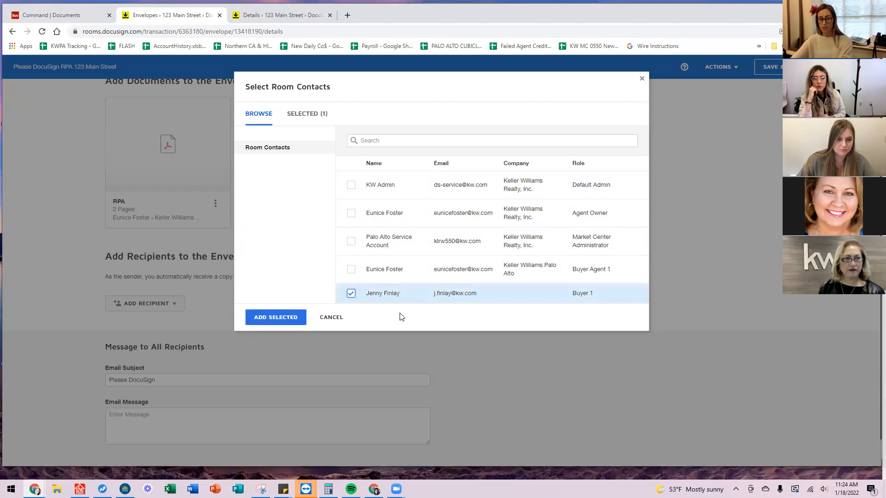
left_click(351, 269)
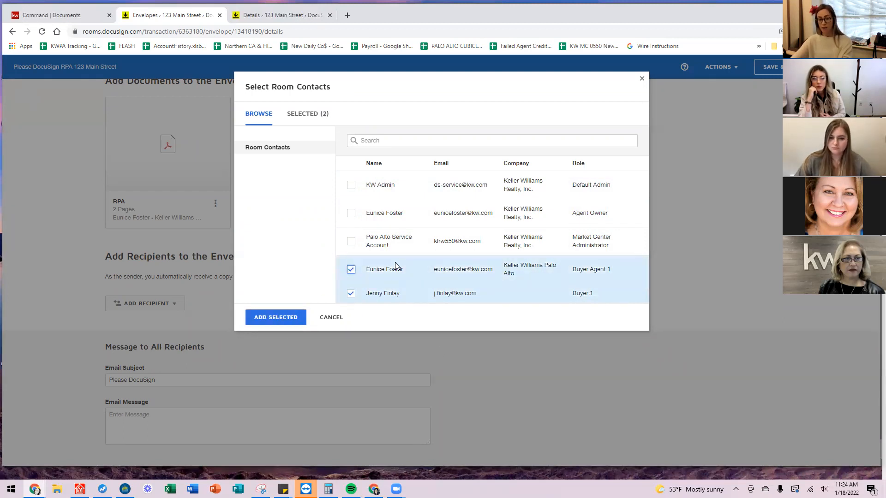
left_click(276, 318)
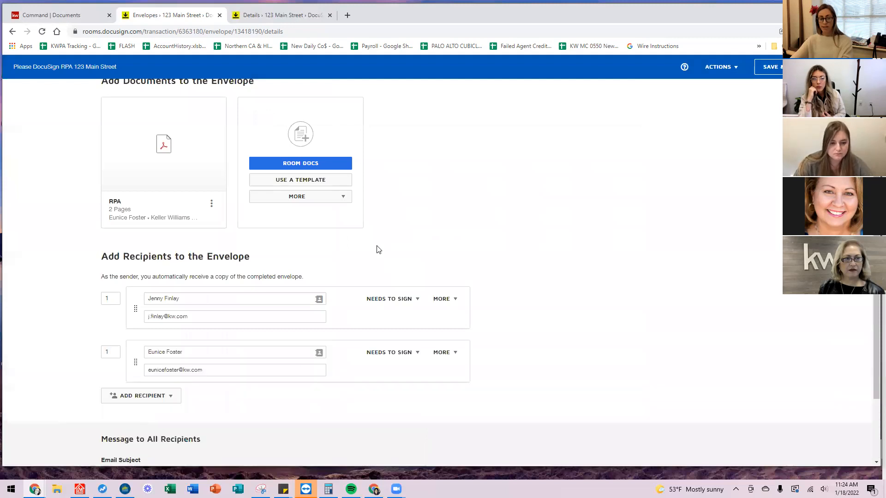
scroll(376, 249, "down", 2)
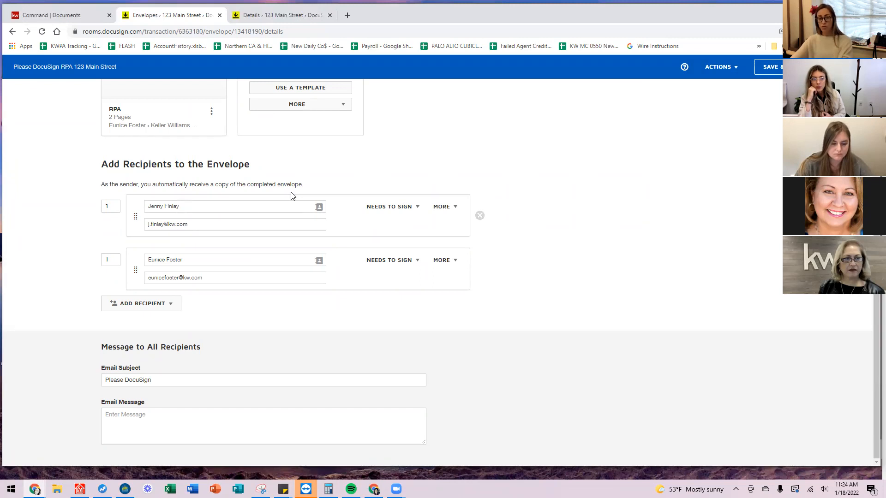
Set the agent's signing order to 2, leaving the buyer's role unchanged.
left_click(112, 257)
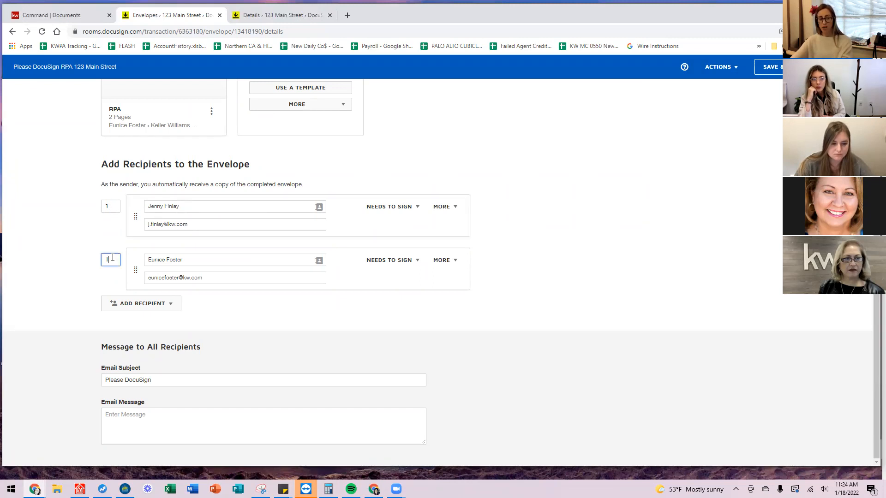
type("2")
left_click(598, 351)
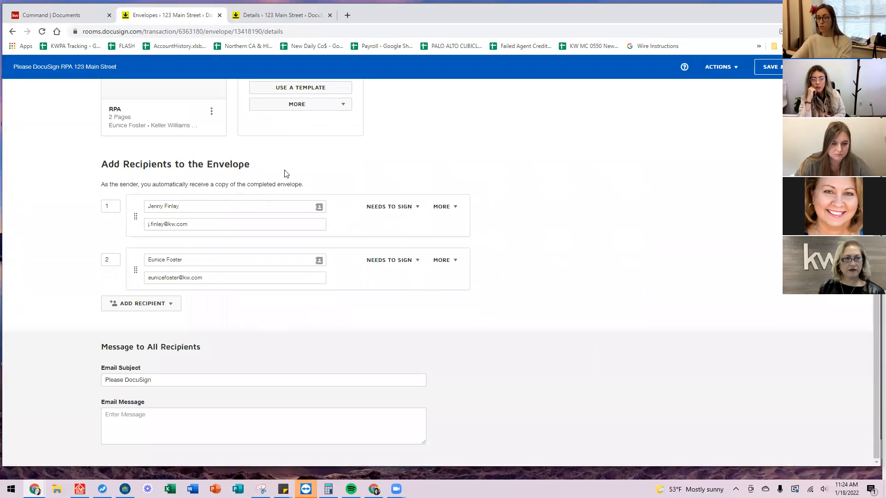
left_click(456, 207)
left_click(497, 204)
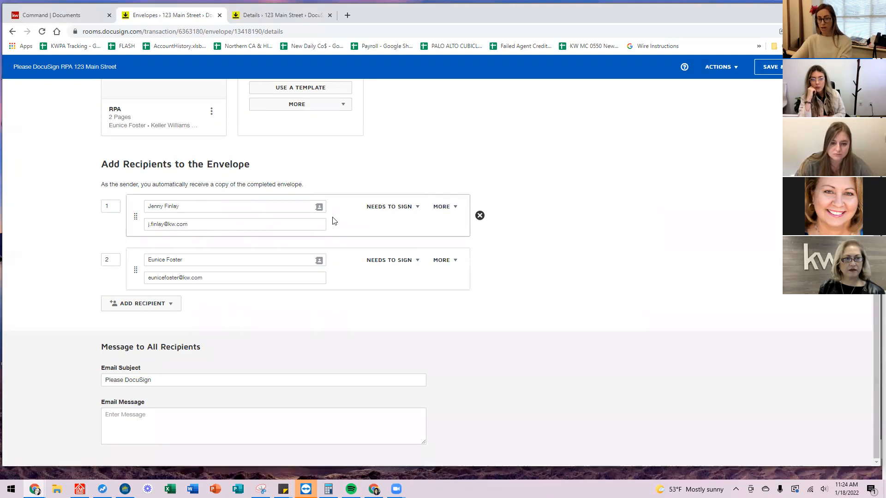
left_click(418, 208)
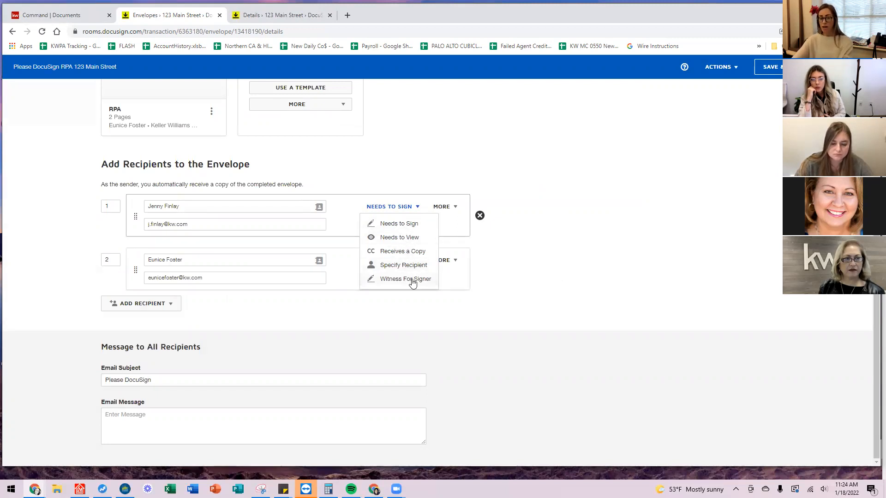
left_click(505, 249)
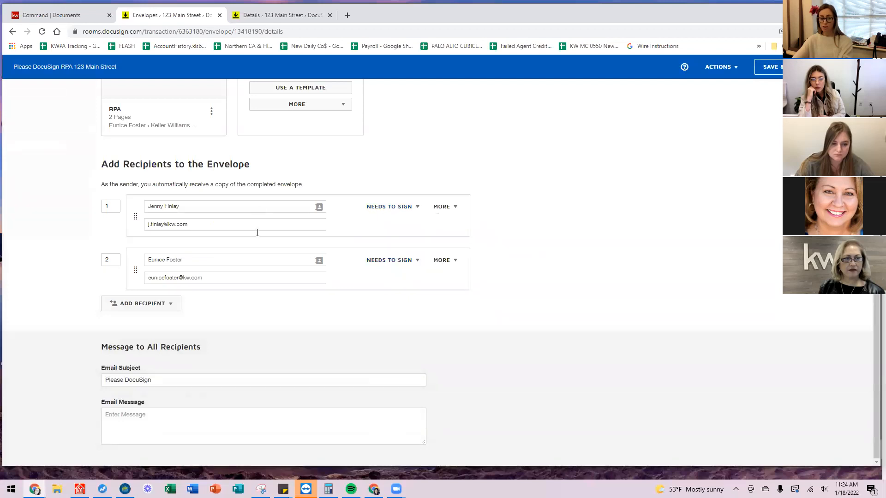
Set the email subject to 'Please DocuSign RPA 123 Main Street' and message 'Please review and sign'.
left_click(172, 382)
type("RPA 123 Main Street")
key("Tab")
type("Please")
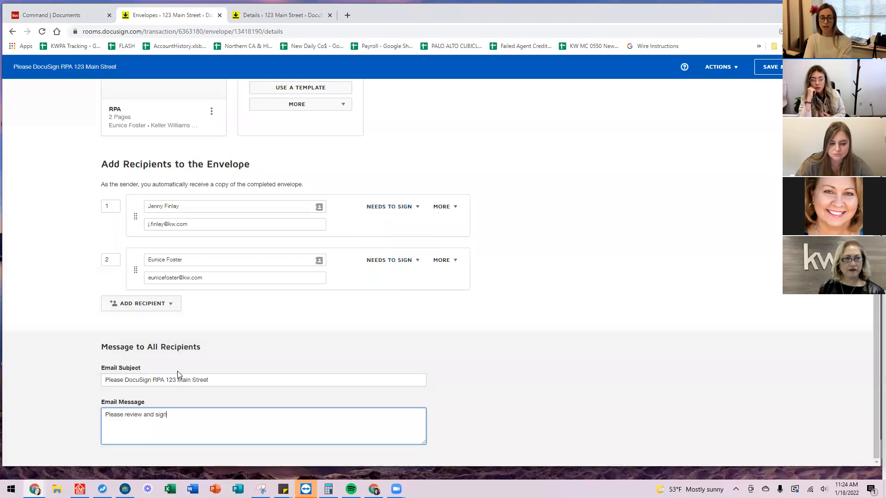
scroll(682, 231, "up", 4)
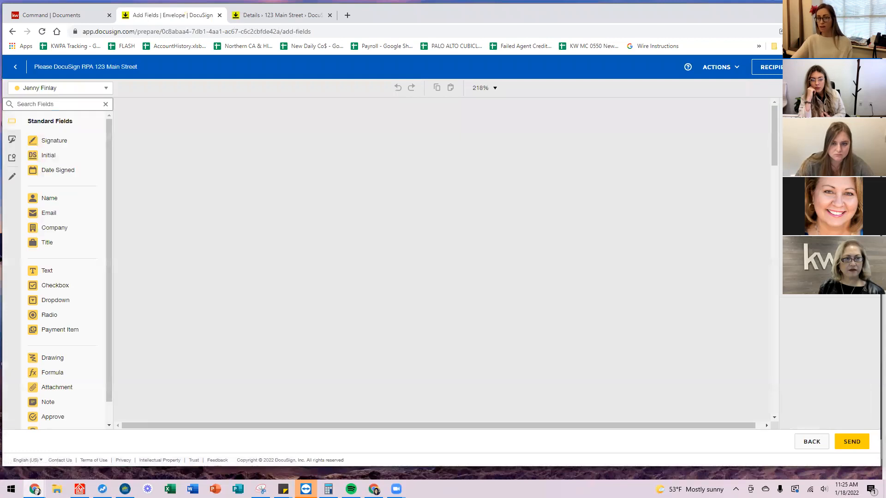
Open the recipient dropdown above the Add Fields list to pick between the two signers.
scroll(266, 249, "down", 8)
scroll(266, 250, "down", 4)
scroll(270, 263, "up", 15)
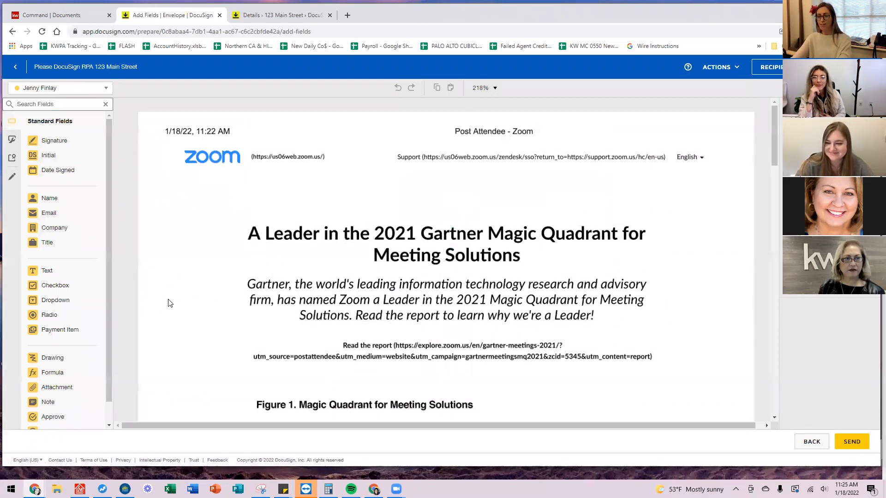
left_click(89, 91)
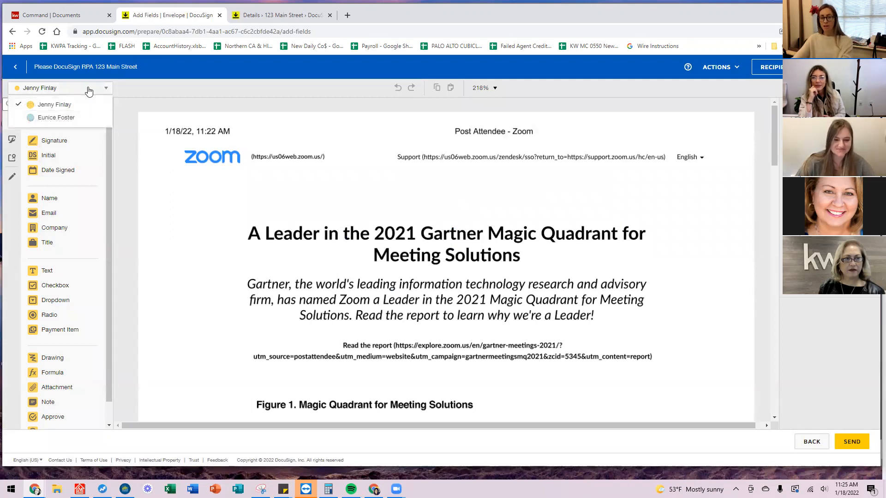
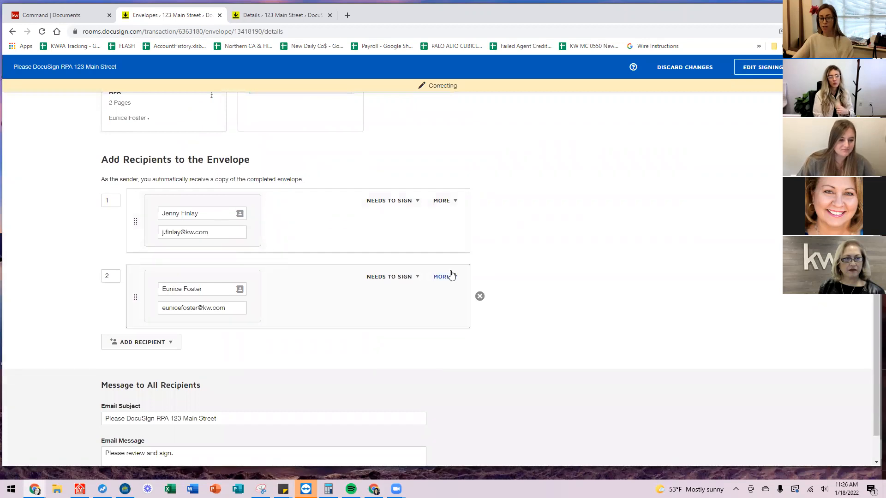
Remove recipient 2 from the RPA envelope so the buyer is the only signer.
left_click(480, 297)
scroll(673, 346, "up", 4)
scroll(673, 346, "up", 1)
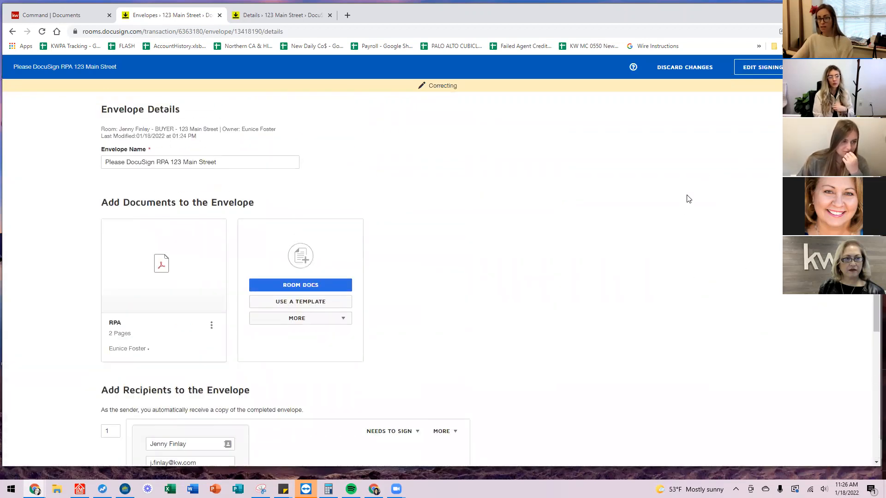
scroll(692, 199, "down", 3)
scroll(720, 242, "up", 3)
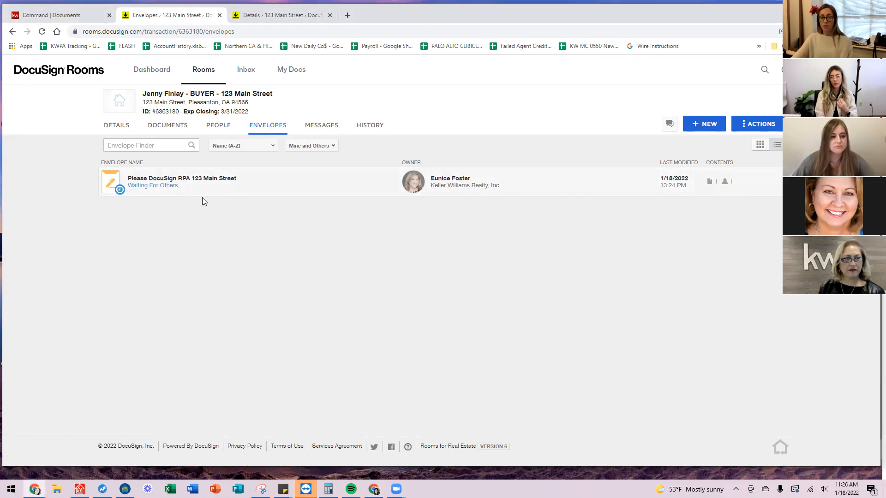
left_click(177, 182)
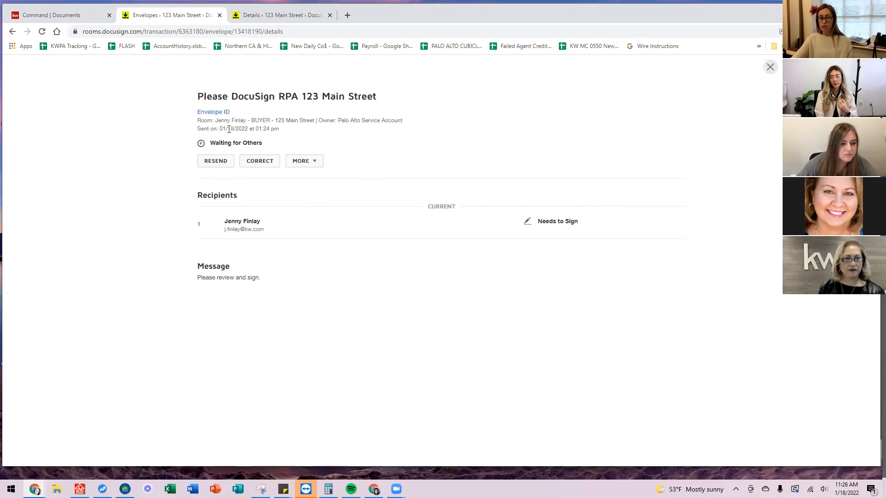
left_click(308, 160)
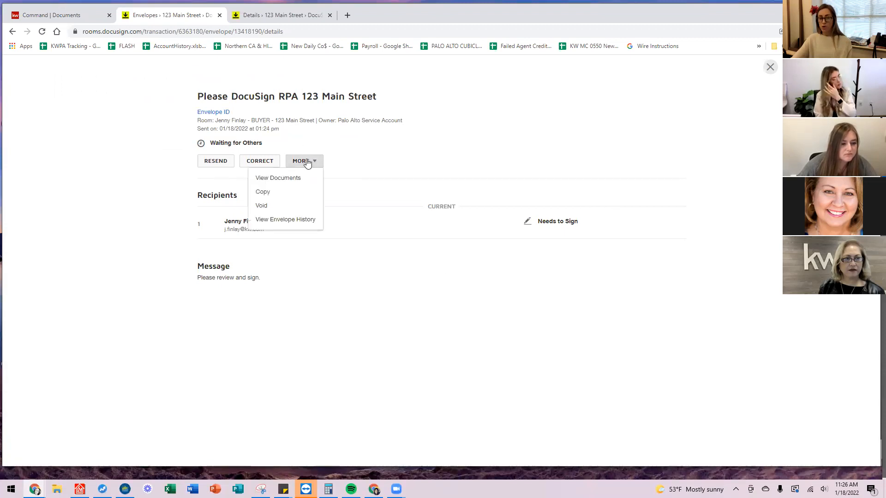
left_click(282, 219)
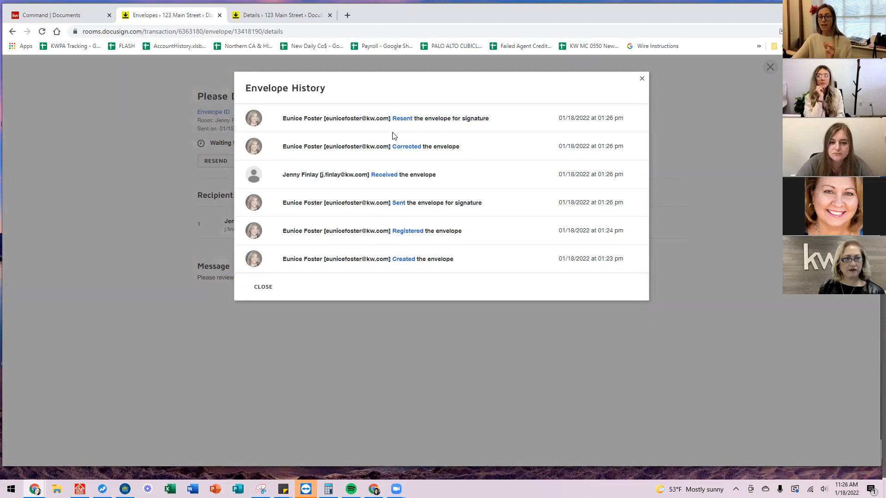
left_click(642, 79)
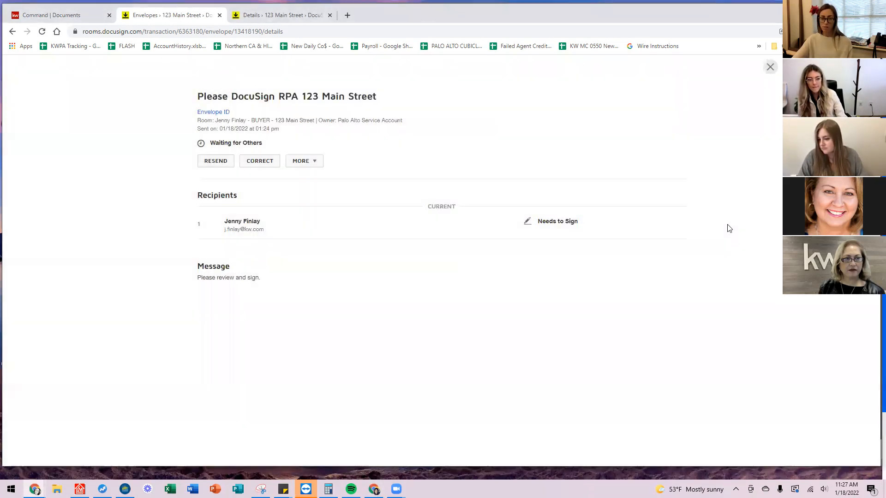
left_click(770, 66)
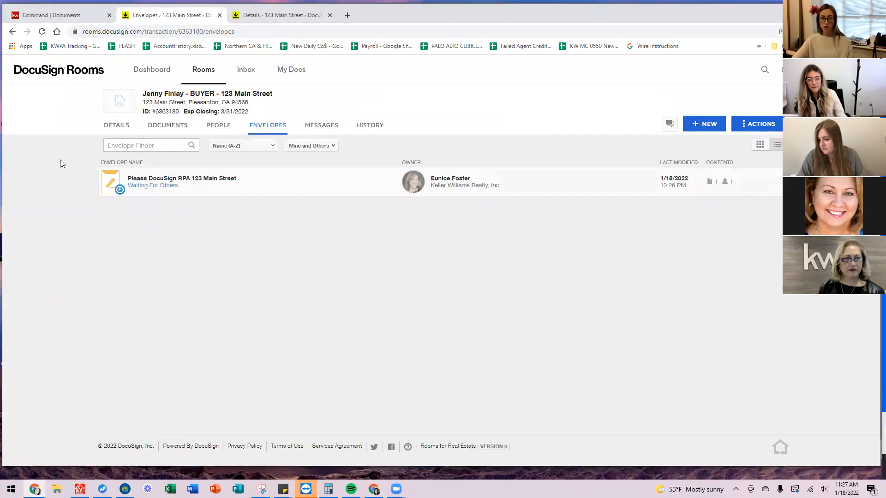
Reload the RPA envelope until it shows Completed with the buyer's signature, then close it.
left_click(42, 33)
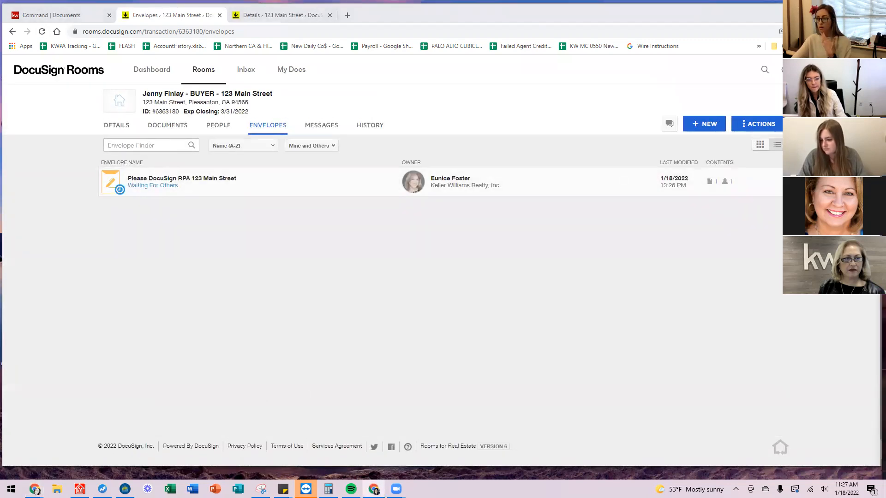
left_click(455, 236)
left_click(43, 32)
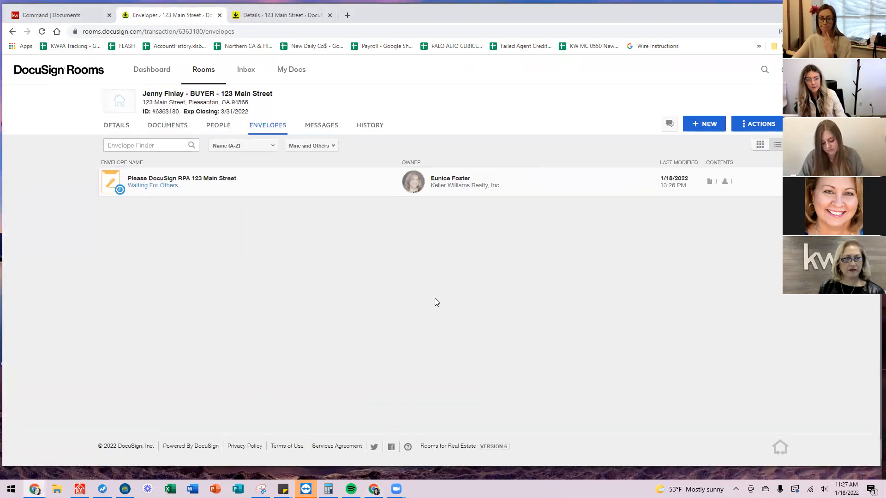
left_click(177, 186)
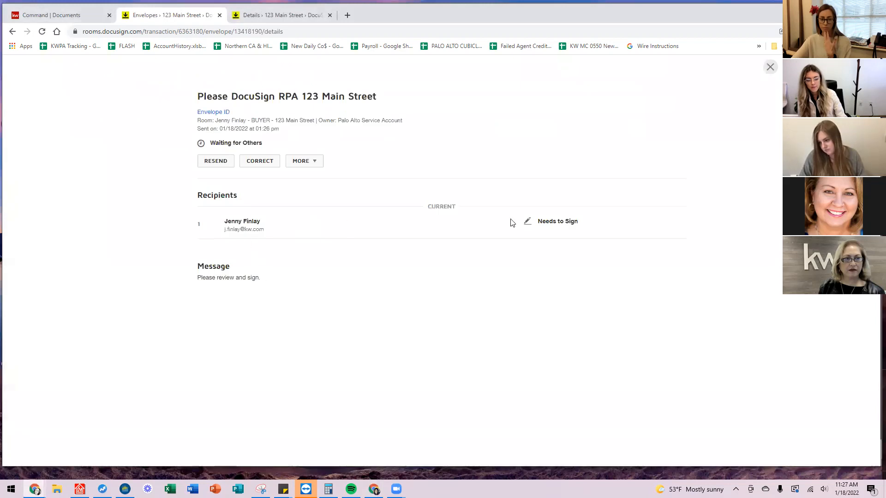
left_click(217, 162)
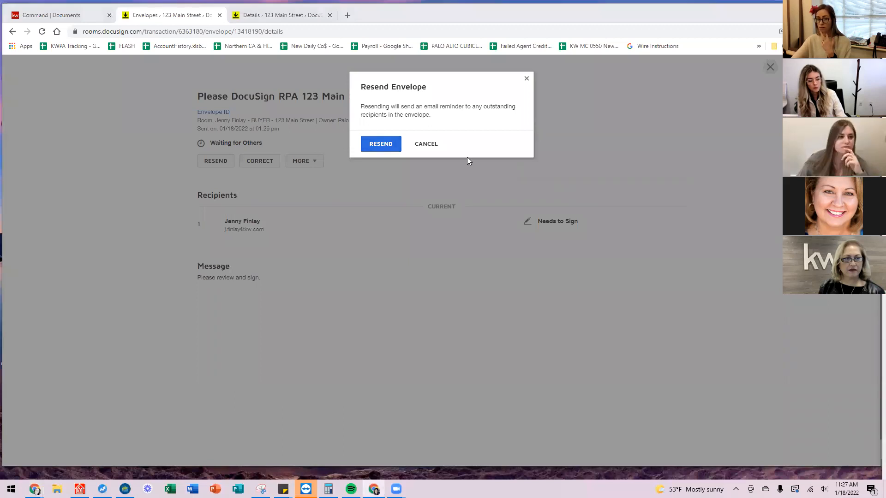
left_click(426, 144)
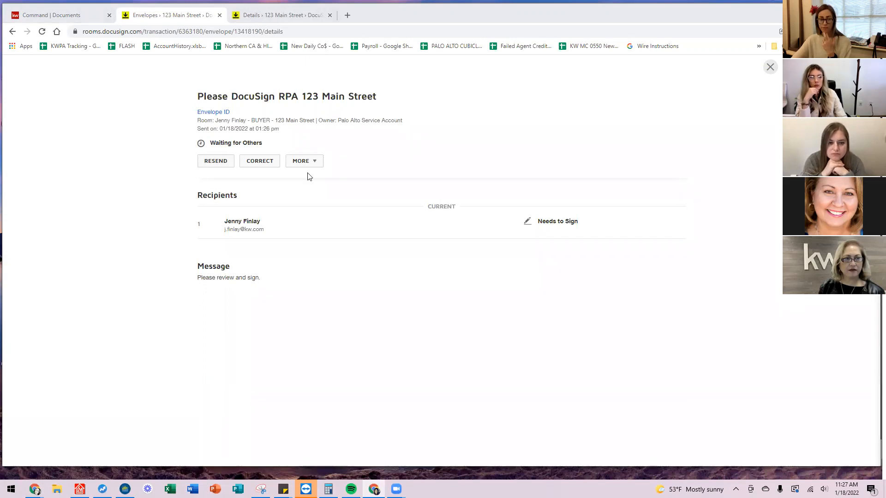
left_click(42, 32)
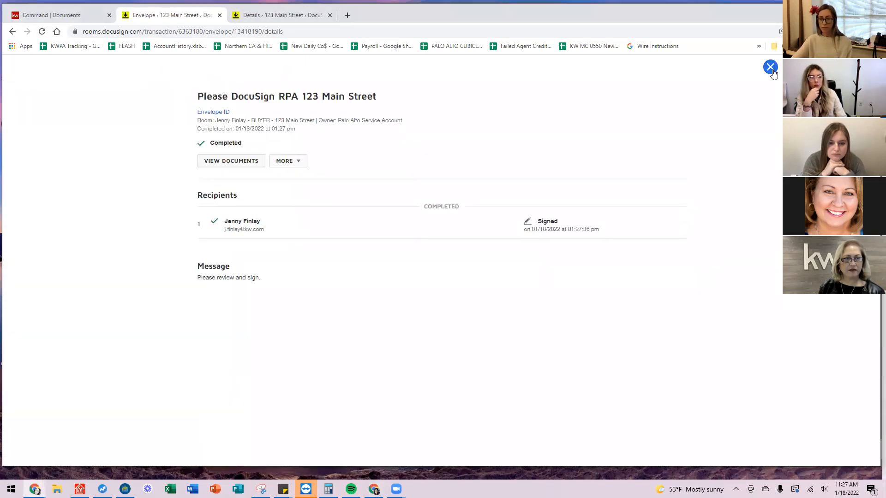
left_click(770, 67)
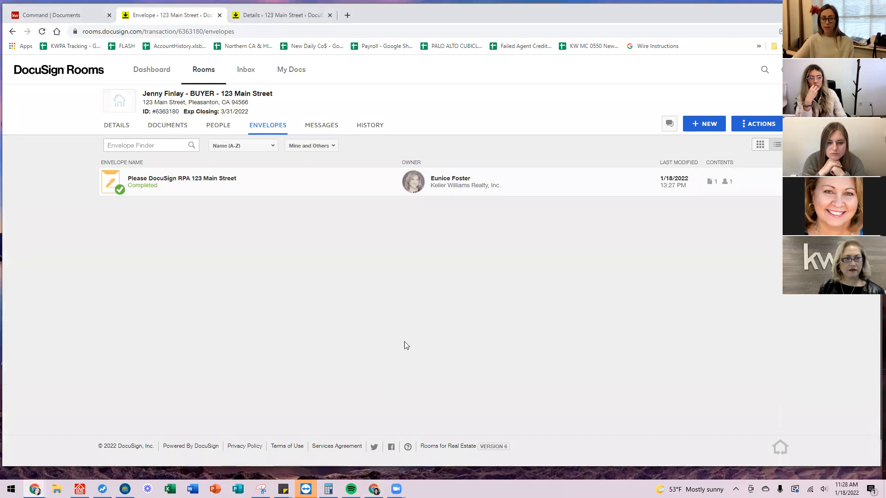
Select the RPA - Signed document on the room's Documents tab.
left_click(170, 125)
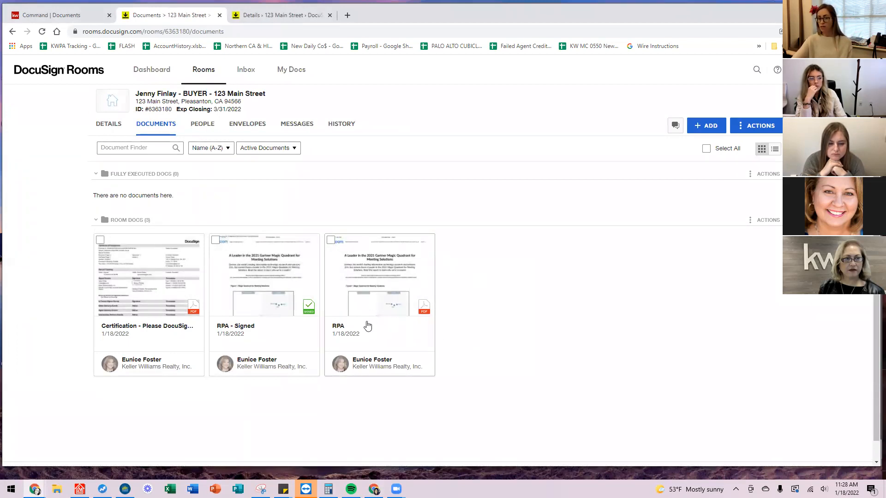
scroll(273, 197, "down", 1)
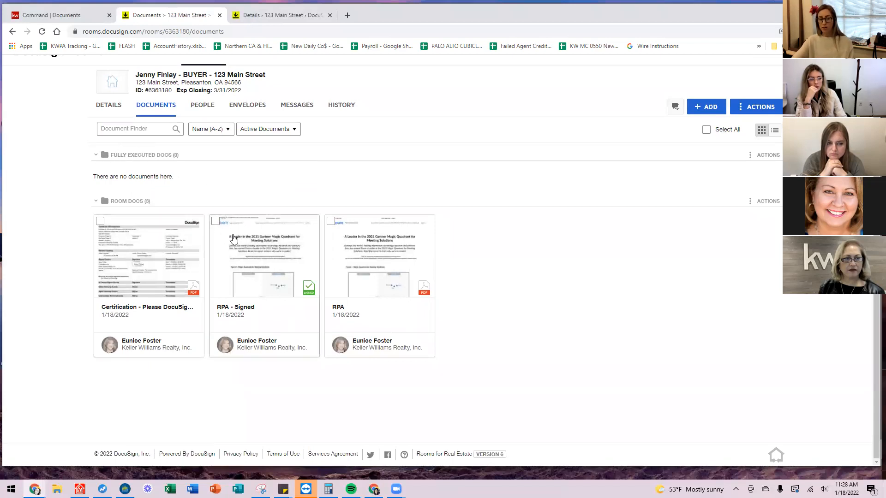
left_click(215, 221)
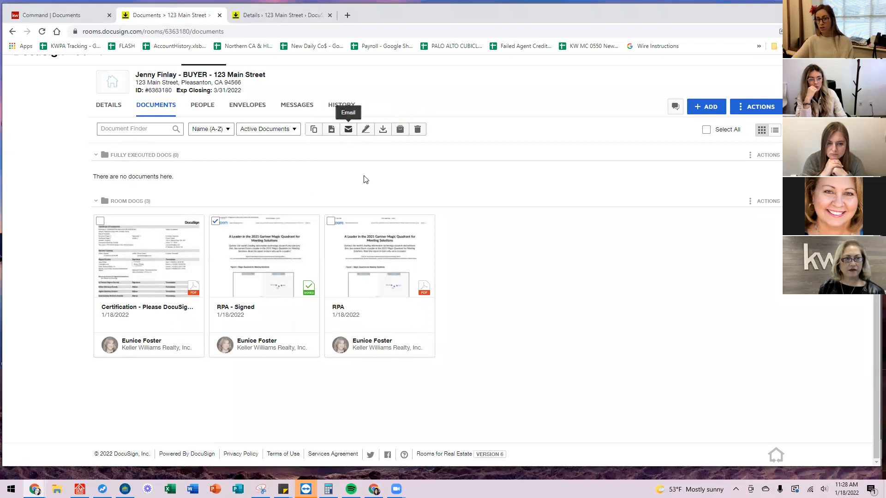
Move RPA - Signed into the current room's Fully Executed Docs folder.
left_click(332, 131)
left_click(425, 164)
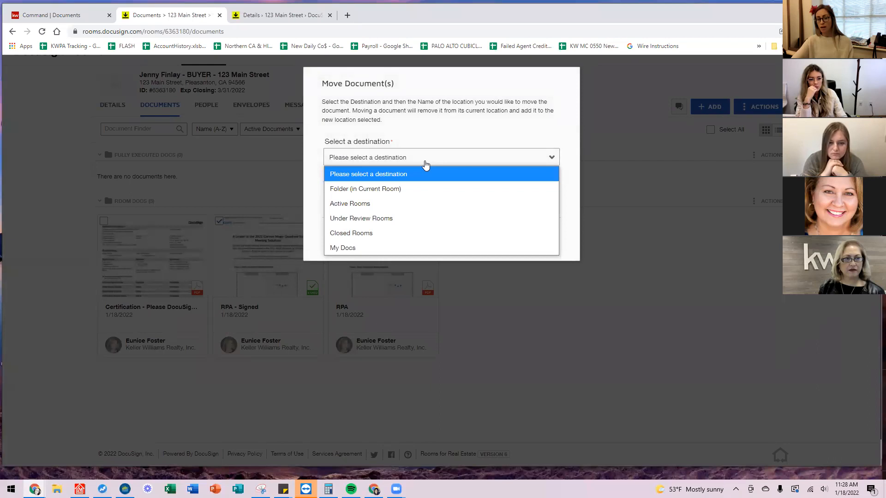
left_click(340, 189)
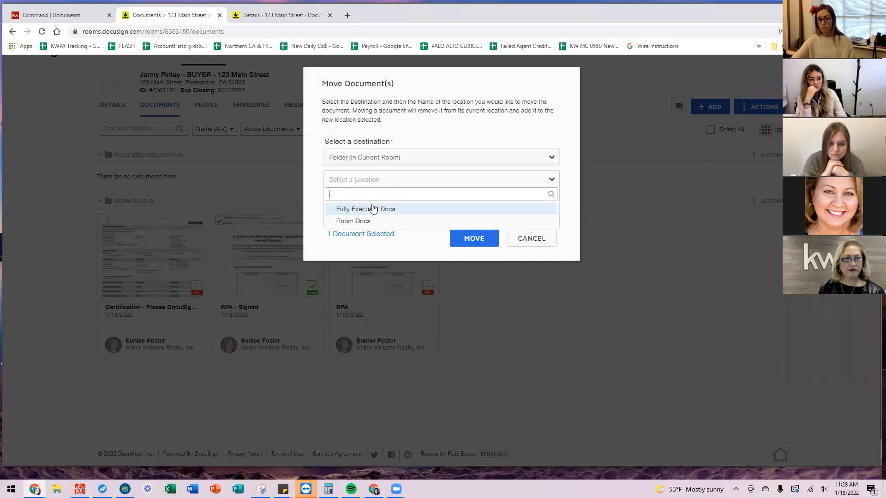
left_click(373, 209)
left_click(462, 241)
scroll(480, 312, "down", 2)
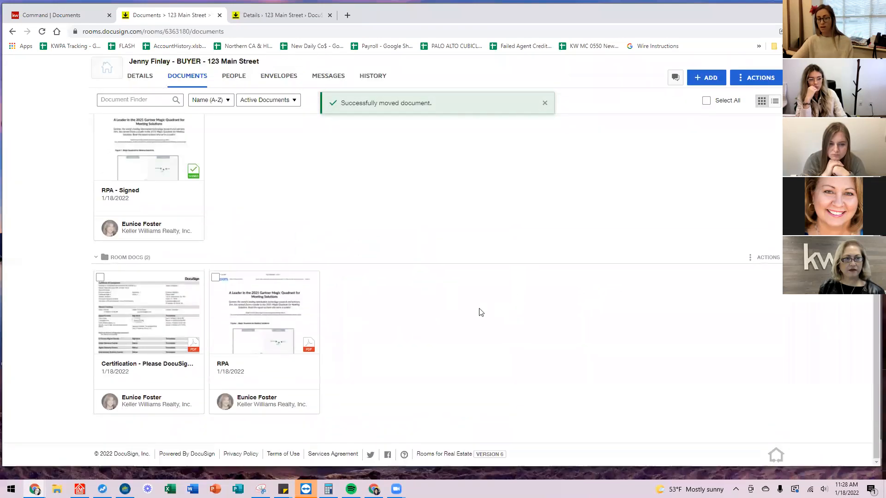
scroll(445, 323, "up", 2)
scroll(445, 323, "down", 2)
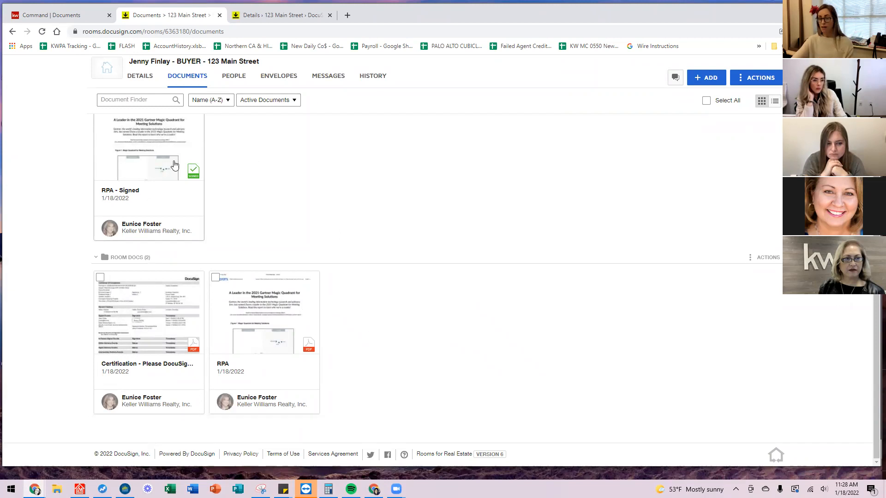
scroll(381, 309, "up", 2)
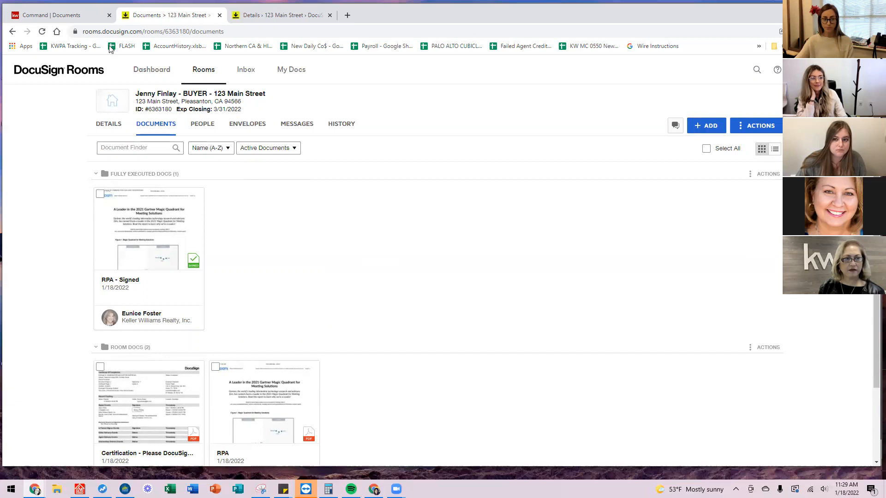
scroll(184, 134, "down", 2)
scroll(183, 134, "up", 2)
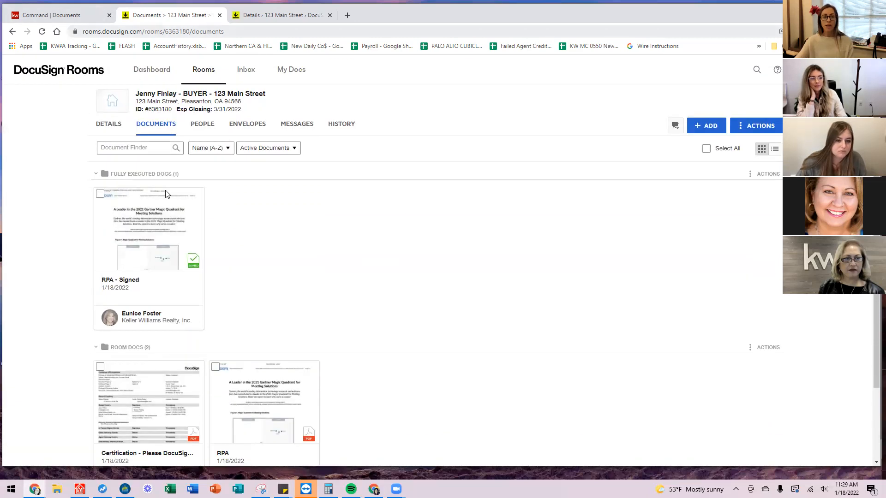
Return to KW Command's Under Contract checklist and highlight the Purchase Agreement document.
left_click(60, 17)
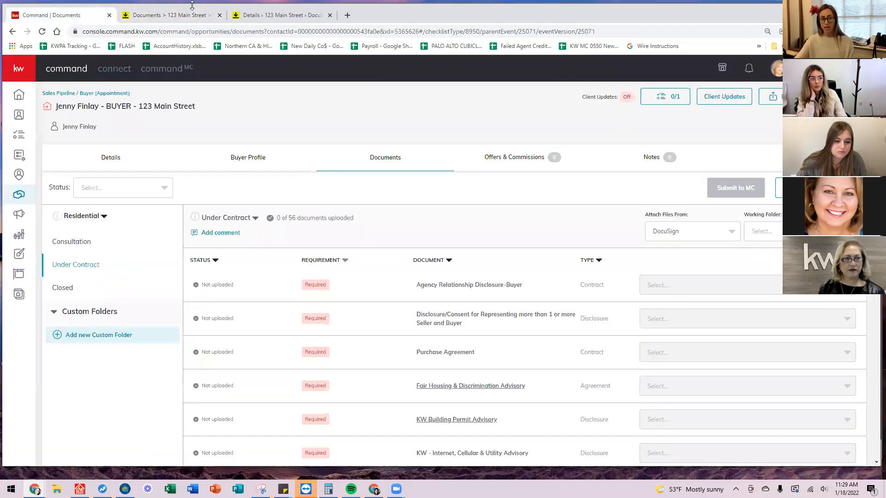
scroll(353, 231, "down", 2)
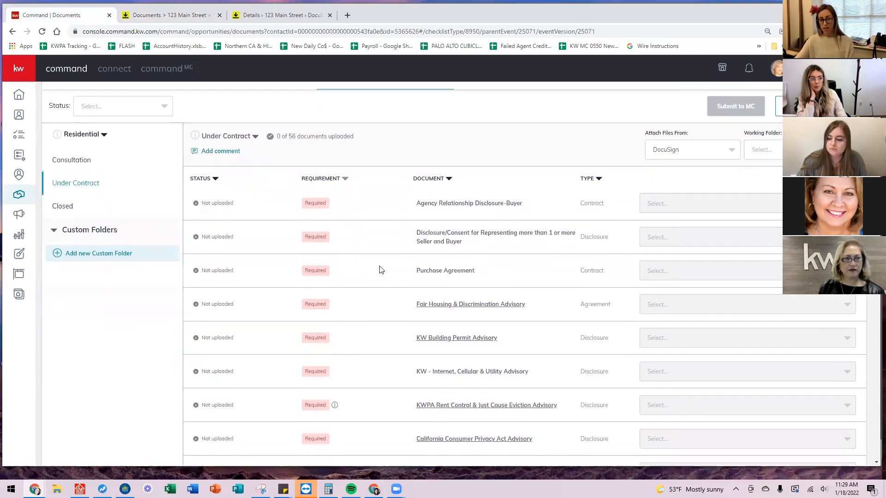
scroll(381, 269, "down", 3)
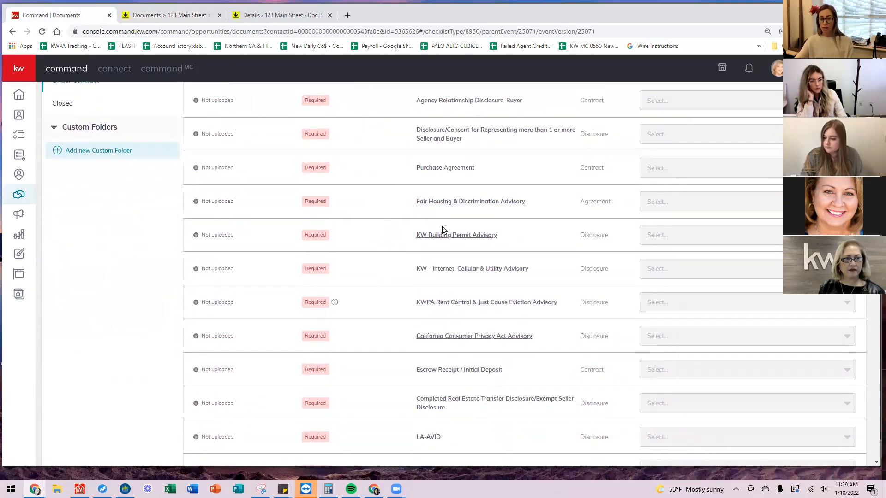
scroll(446, 205, "up", 3)
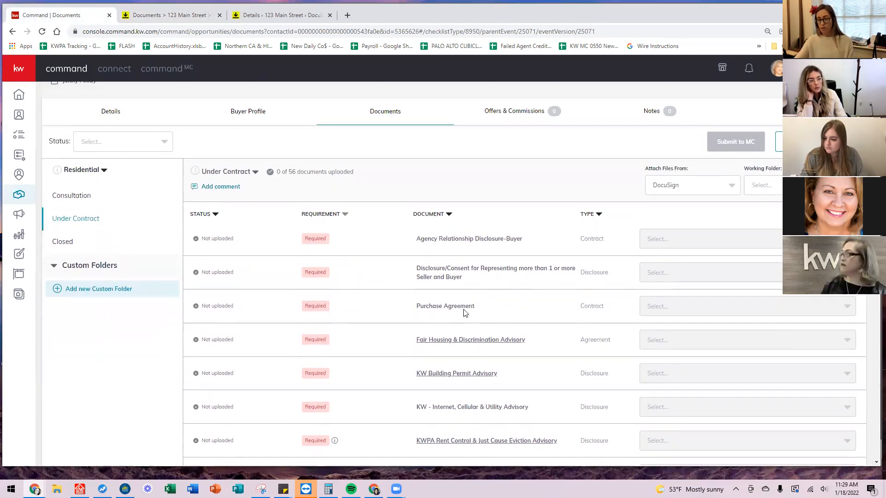
left_click_drag(490, 305, 406, 313)
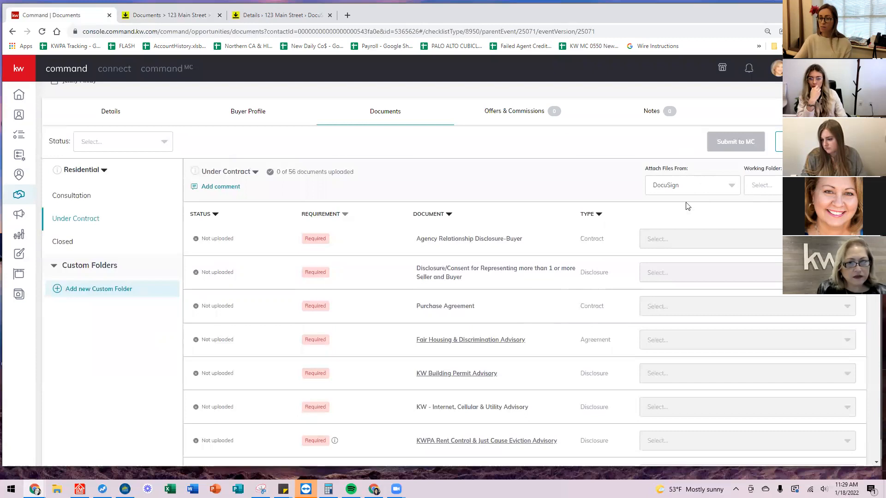
Set Attach Files From to DocuSign with Fully Executed Docs as the working folder.
left_click(711, 193)
left_click(711, 192)
left_click(709, 192)
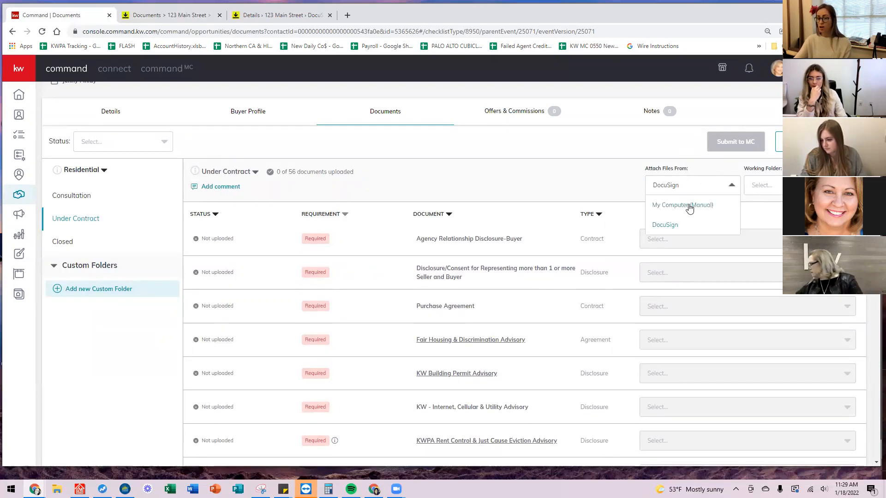
left_click(688, 204)
left_click(770, 194)
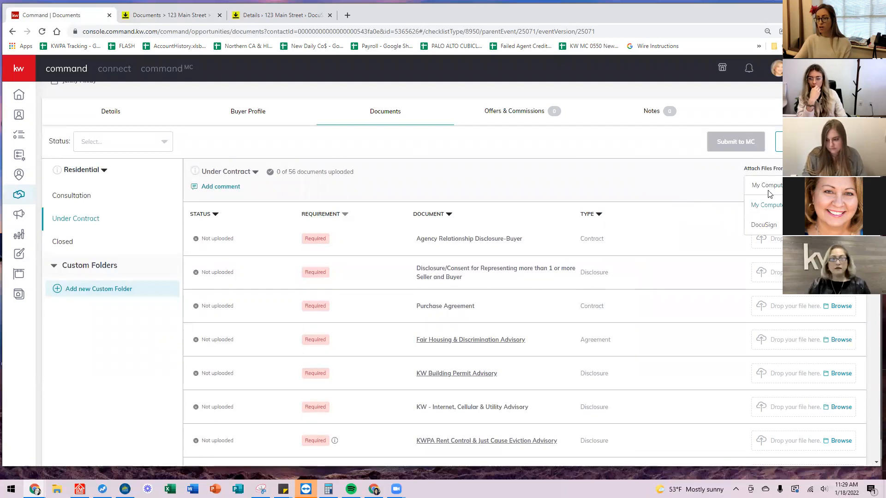
left_click(766, 225)
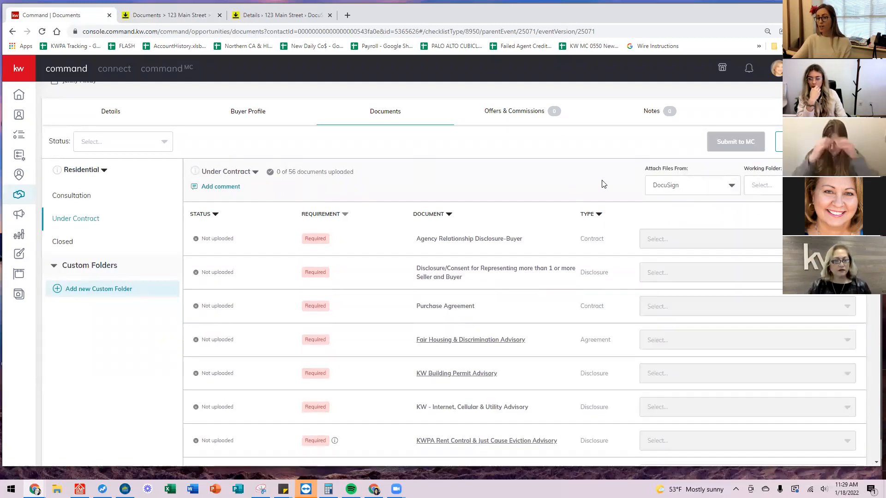
left_click(807, 186)
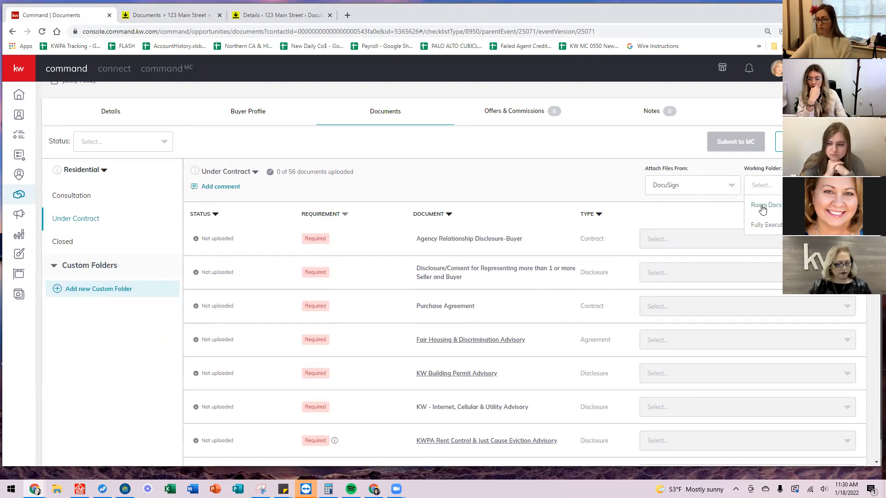
left_click(756, 224)
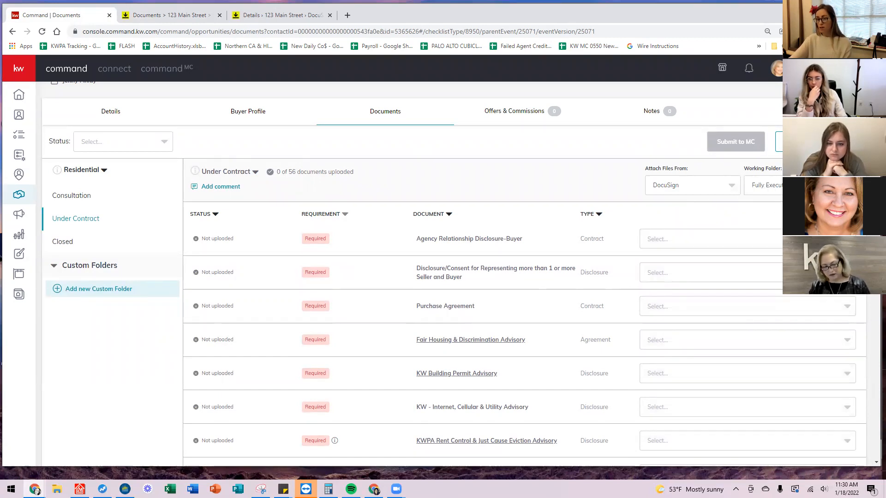
Attach RPA - Signed.pdf to the Purchase Agreement row, bringing uploads to 1 of 56.
left_click(848, 308)
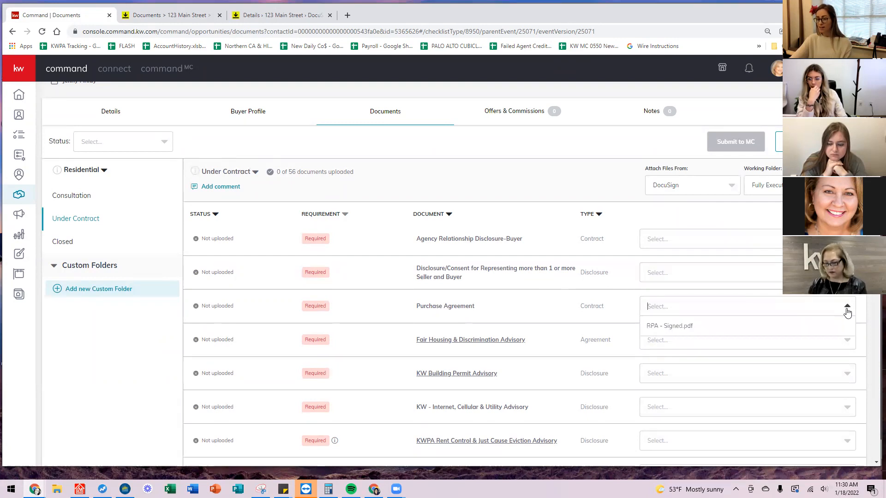
left_click(675, 328)
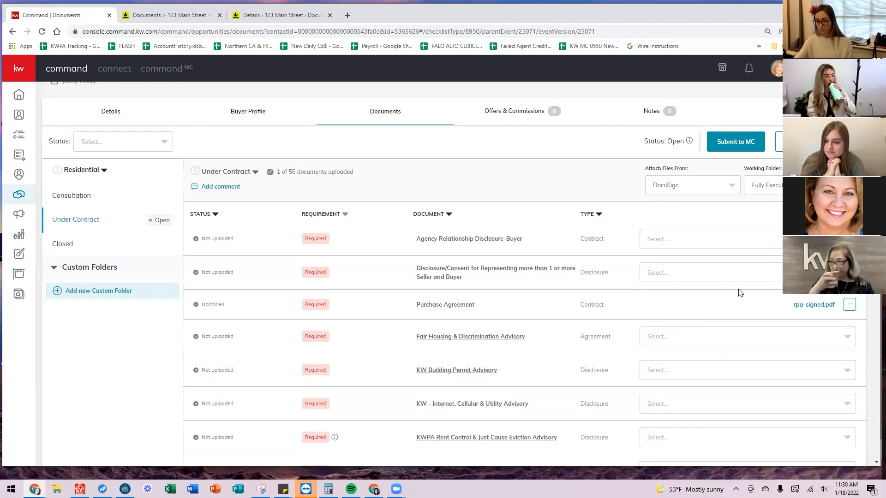
scroll(469, 289, "down", 5)
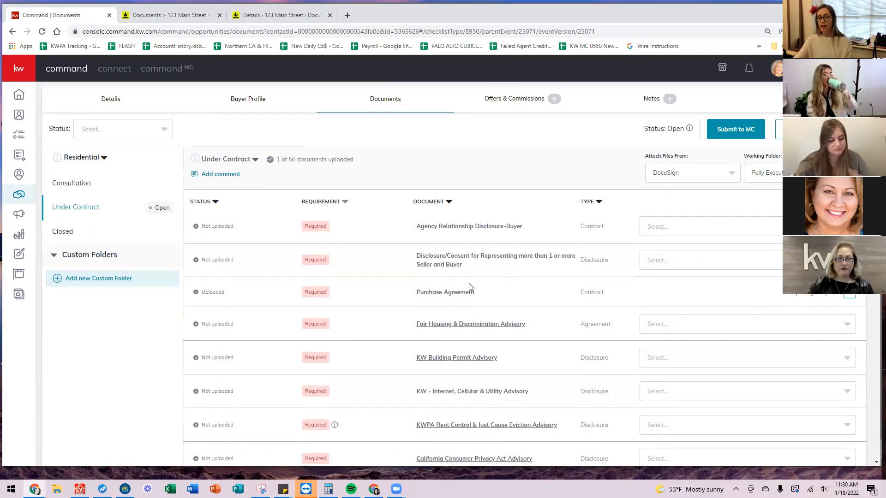
scroll(495, 316, "up", 5)
scroll(515, 313, "up", 1)
scroll(516, 295, "down", 4)
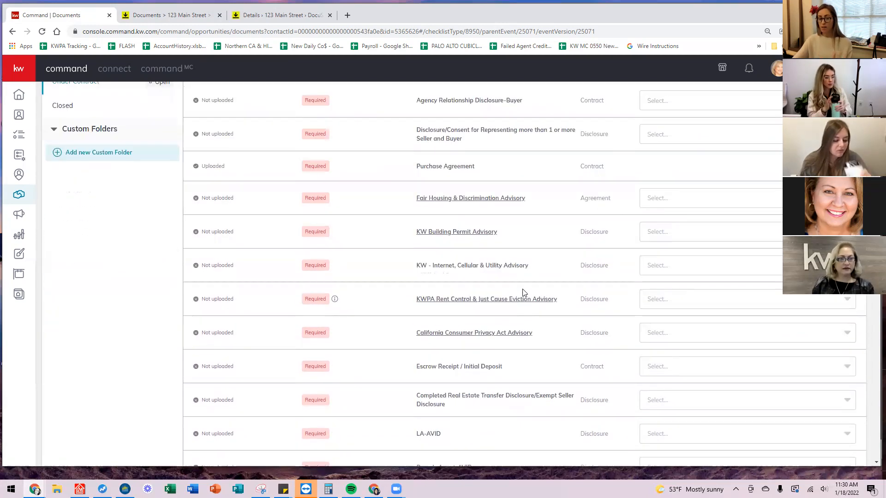
scroll(530, 299, "up", 4)
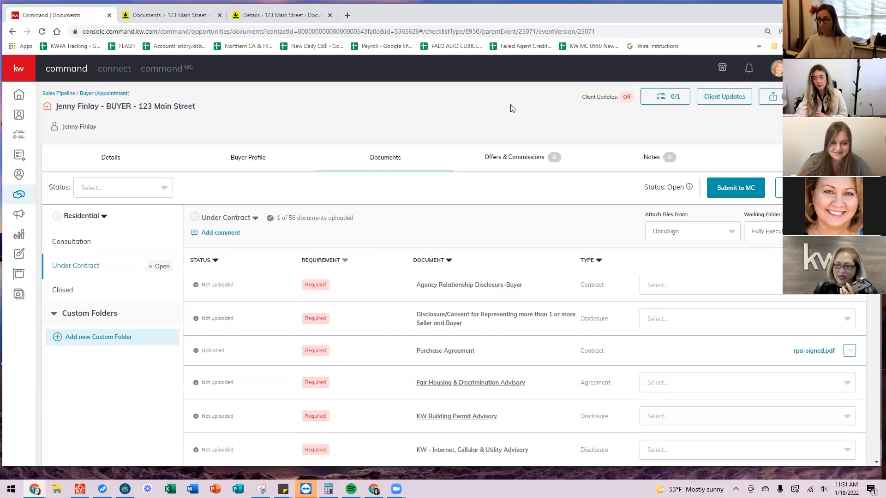
scroll(797, 333, "down", 2)
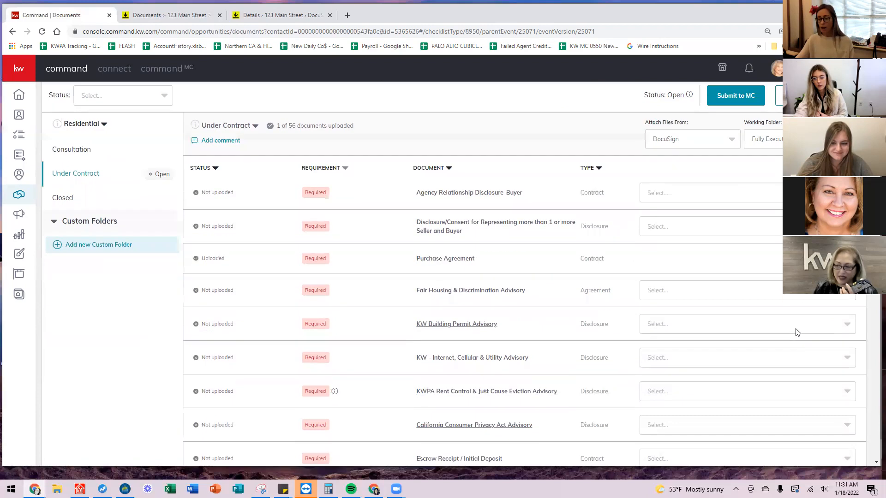
scroll(797, 332, "up", 2)
Submit the Under Contract checklist to MC for review.
left_click(736, 188)
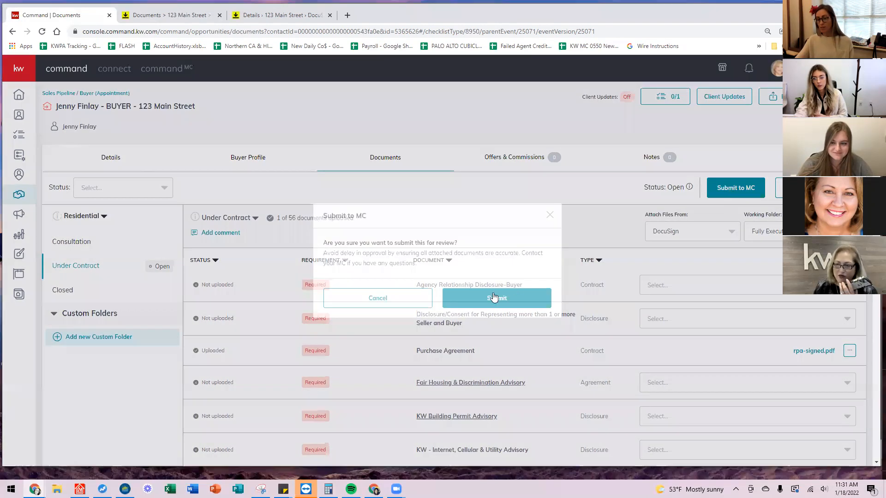
left_click(494, 298)
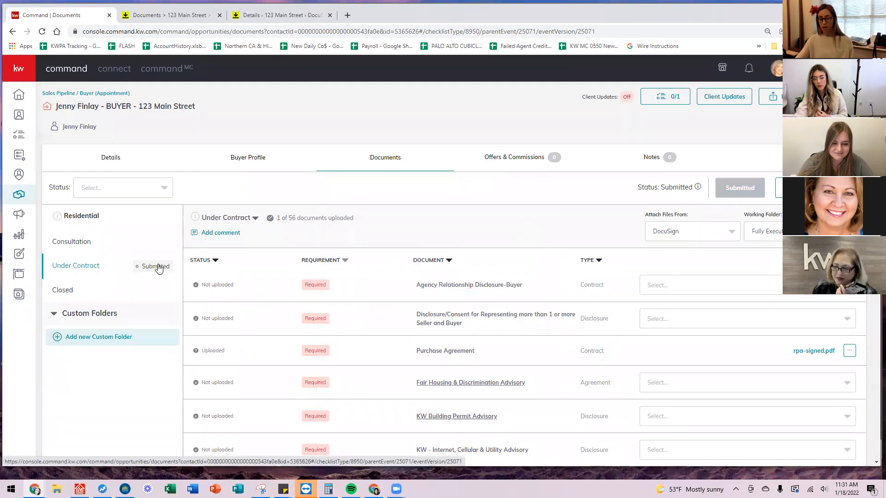
scroll(514, 250, "down", 2)
scroll(519, 252, "up", 2)
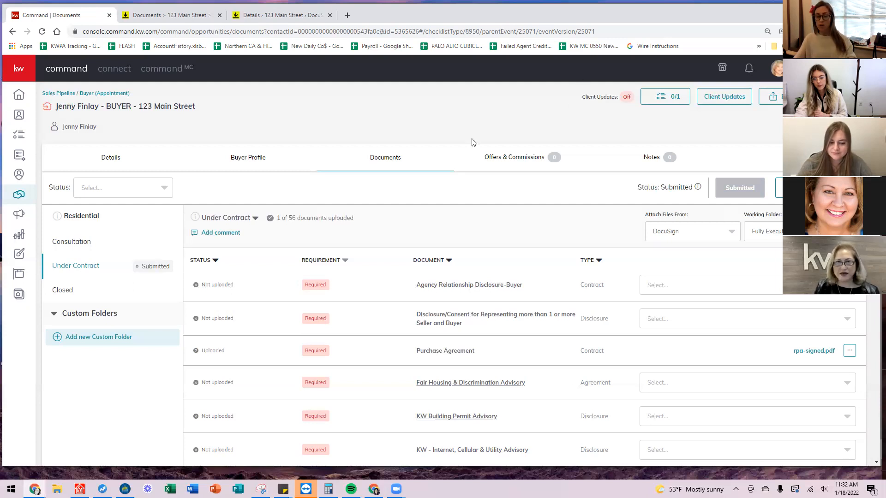
Open the uploaded rpa-signed.pdf in the document viewer.
scroll(698, 321, "down", 1)
scroll(698, 322, "down", 1)
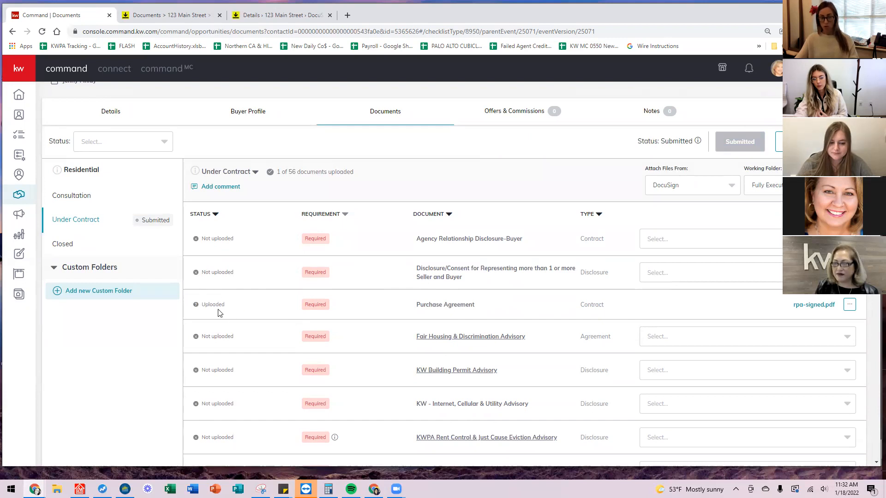
left_click(811, 307)
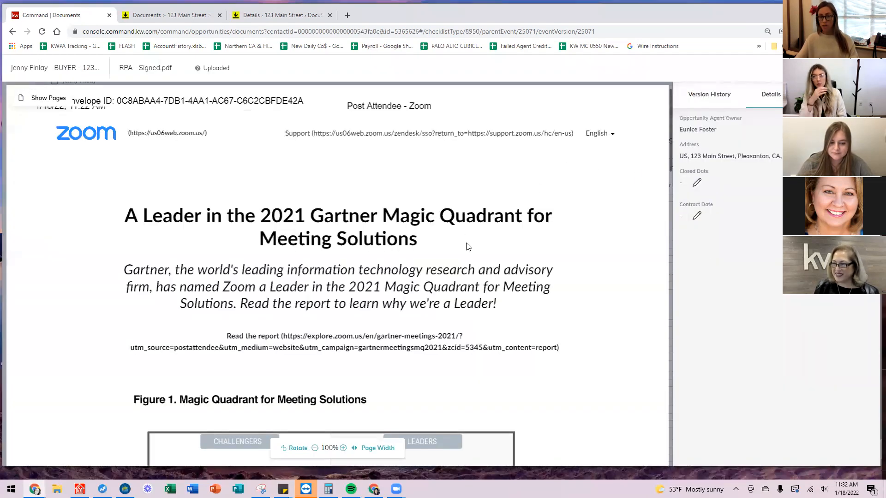
Scroll through rpa-signed.pdf, then close the viewer with Esc.
scroll(489, 229, "down", 4)
scroll(544, 257, "up", 5)
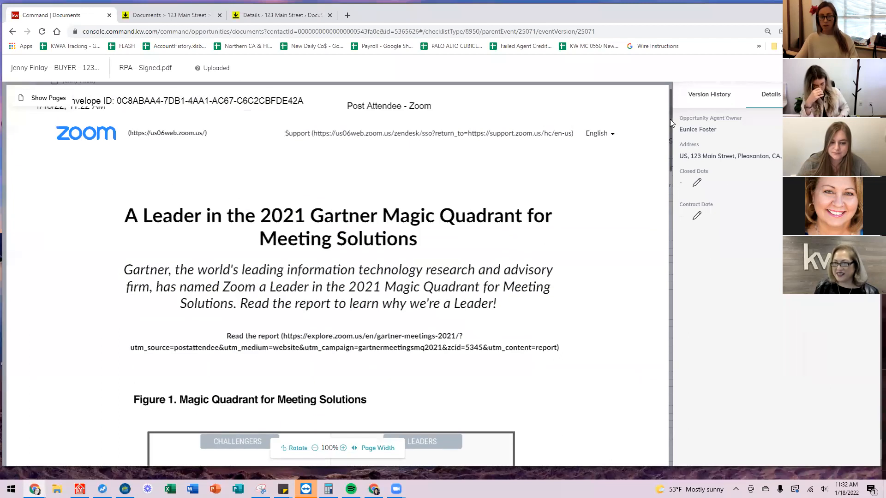
key("Escape")
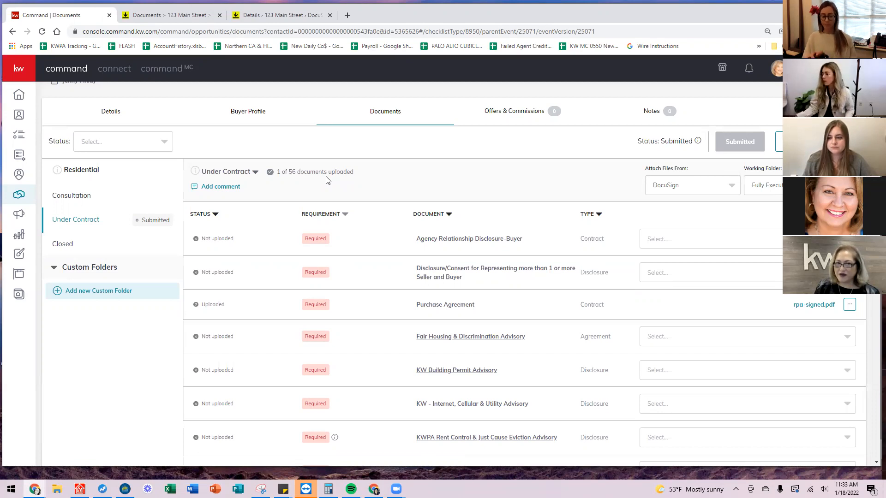
left_click(749, 70)
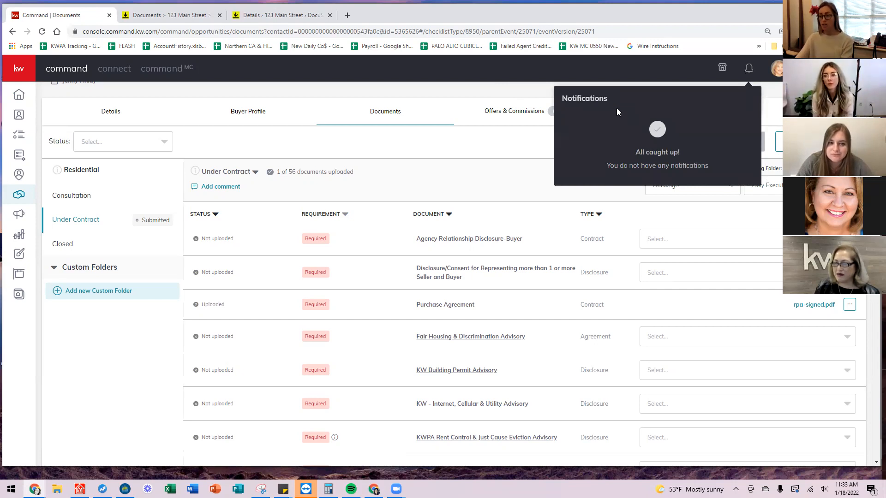
left_click(487, 171)
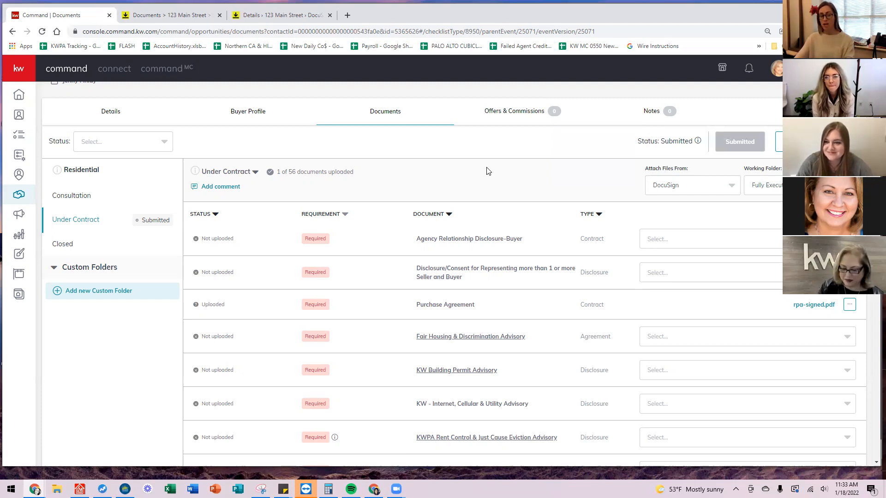
scroll(556, 183, "up", 1)
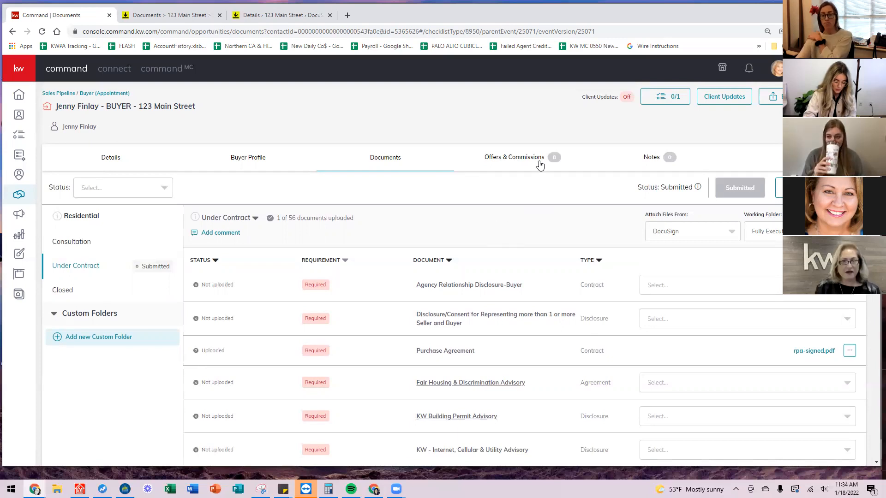
Create a new offer version named Initial Offer under Offers & Commissions.
left_click(502, 161)
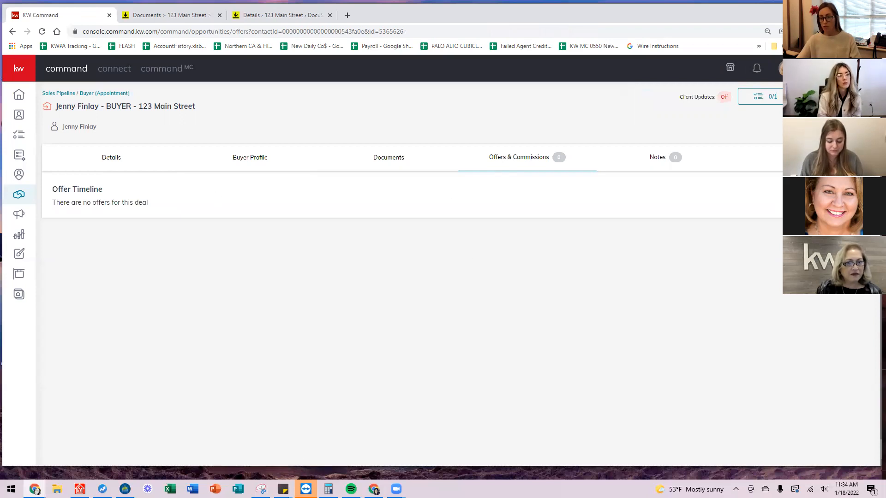
left_click(836, 195)
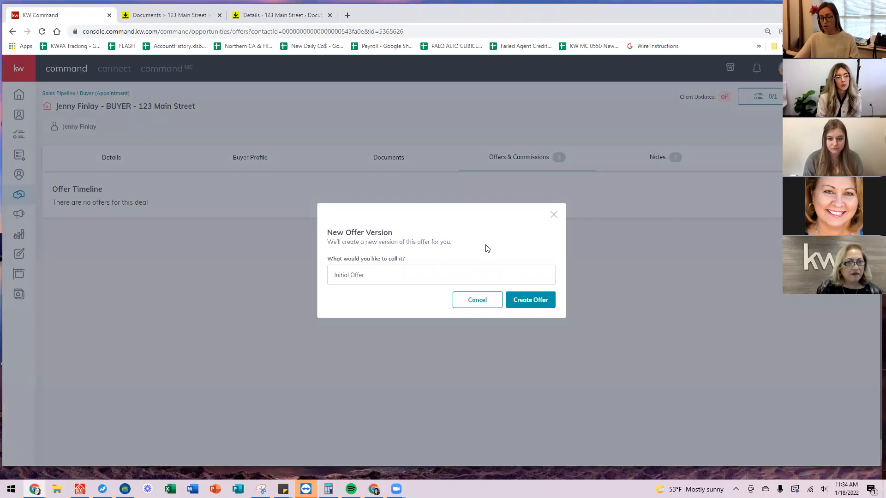
left_click(530, 301)
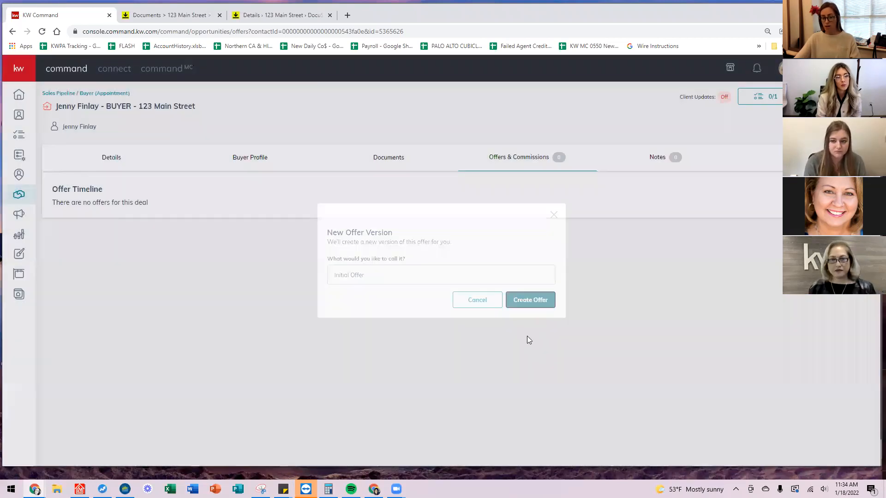
Set the closed date to 2/24/2022 and the address to 123 Main Street, Pleasanton.
left_click(148, 302)
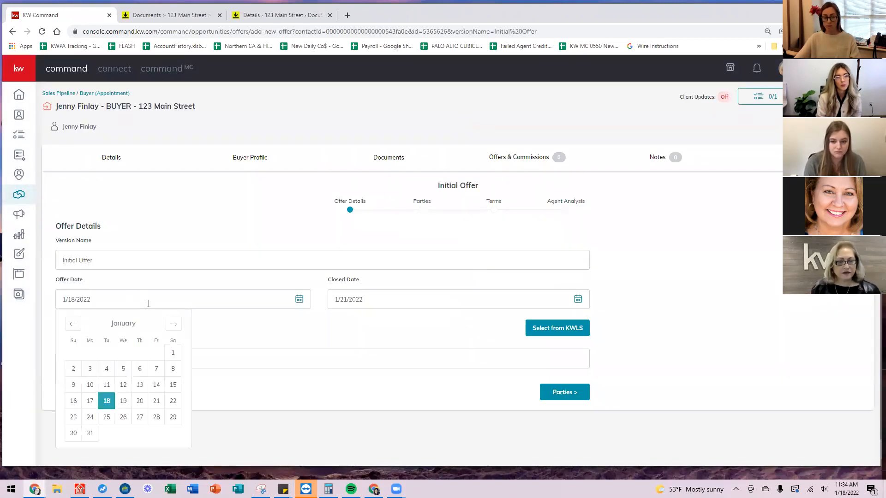
left_click(401, 303)
left_click(446, 324)
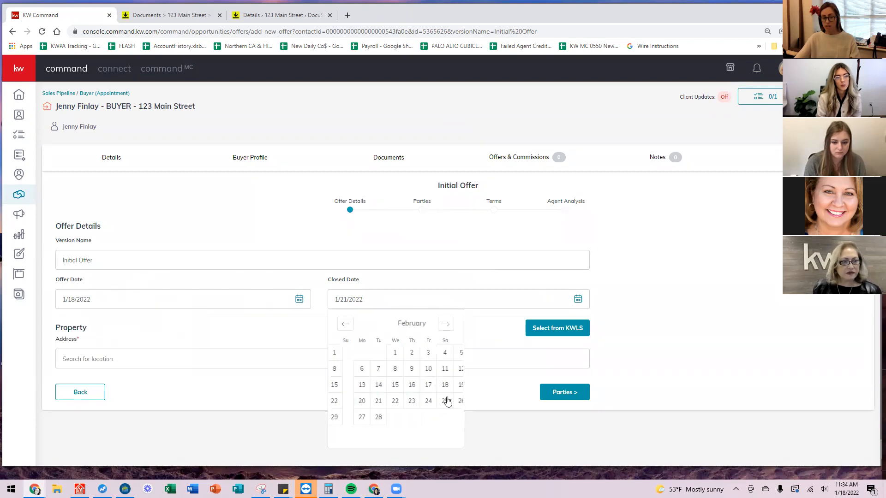
left_click(412, 402)
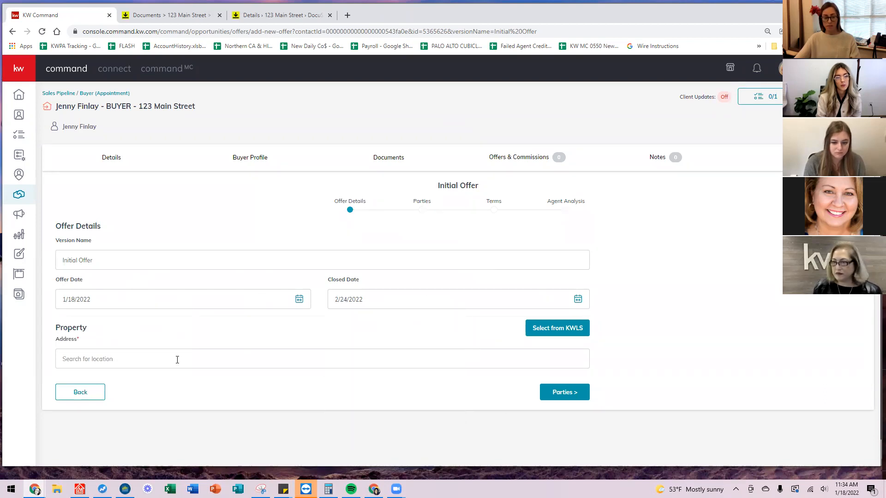
left_click(193, 360)
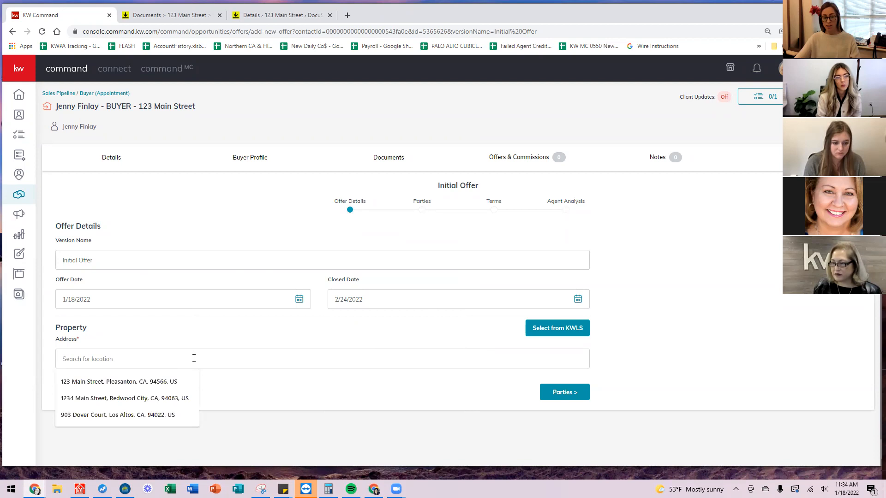
left_click(139, 382)
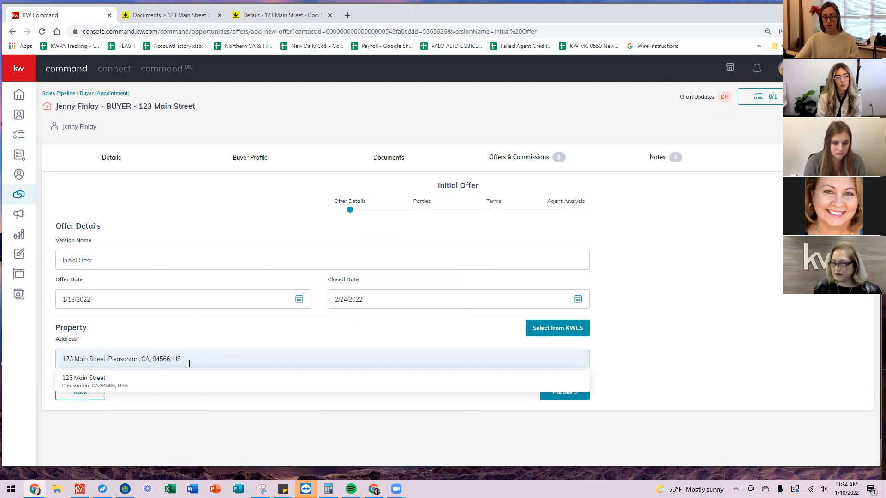
left_click(127, 383)
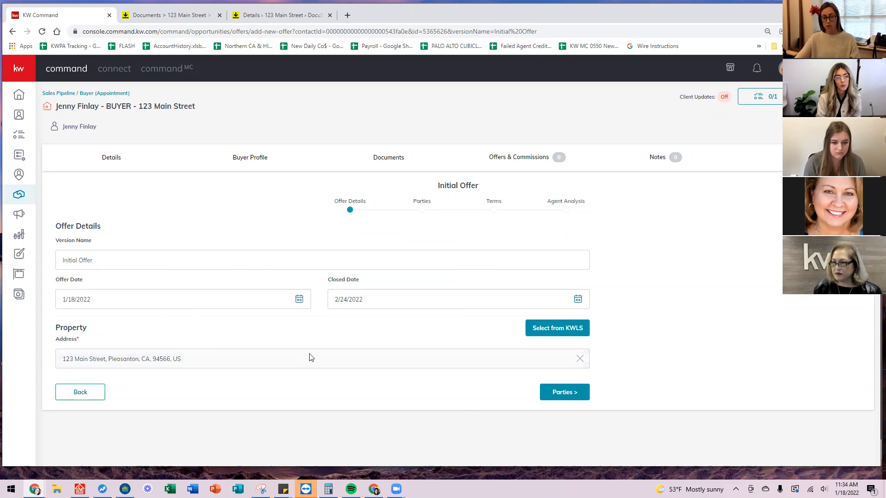
left_click(559, 391)
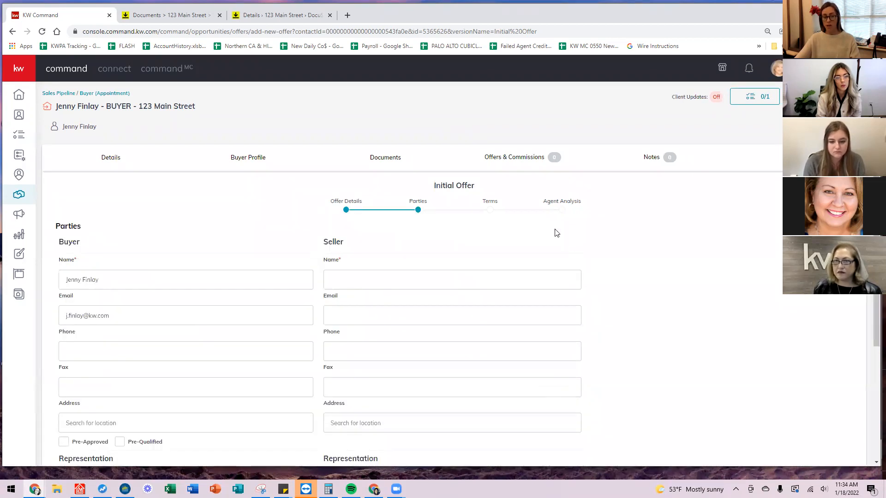
Enter the seller's name and the seller associate's name in the Seller column, then go to Terms.
scroll(559, 232, "down", 1)
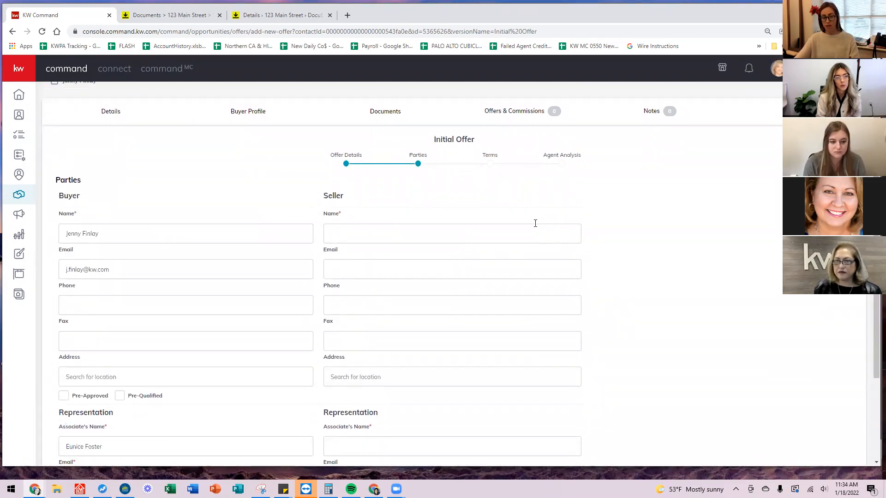
left_click(363, 234)
type("D")
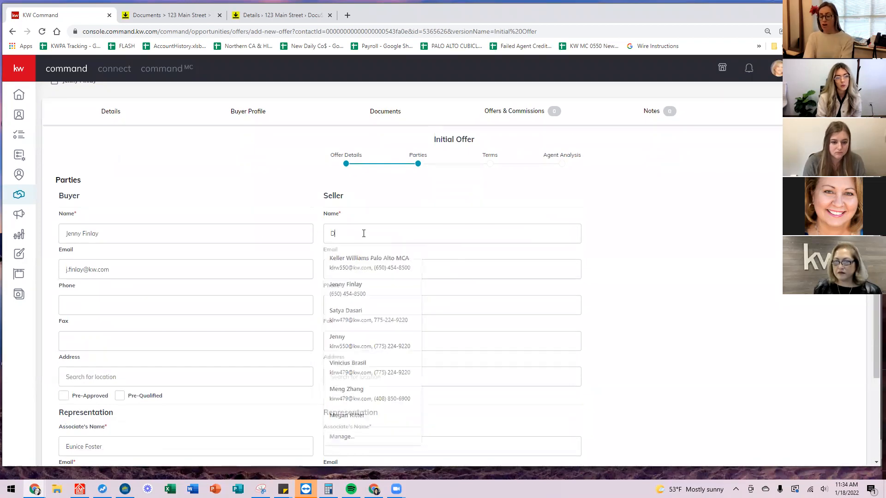
type("onald Duck")
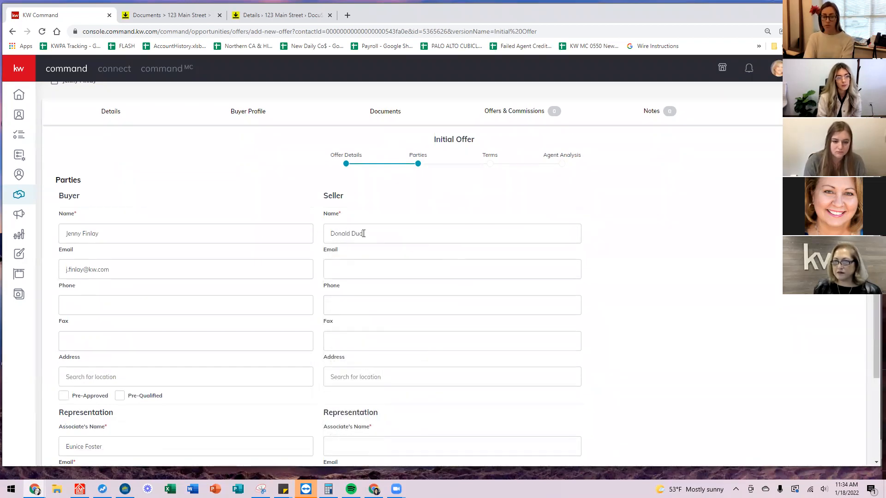
scroll(365, 244, "down", 2)
scroll(365, 244, "down", 1)
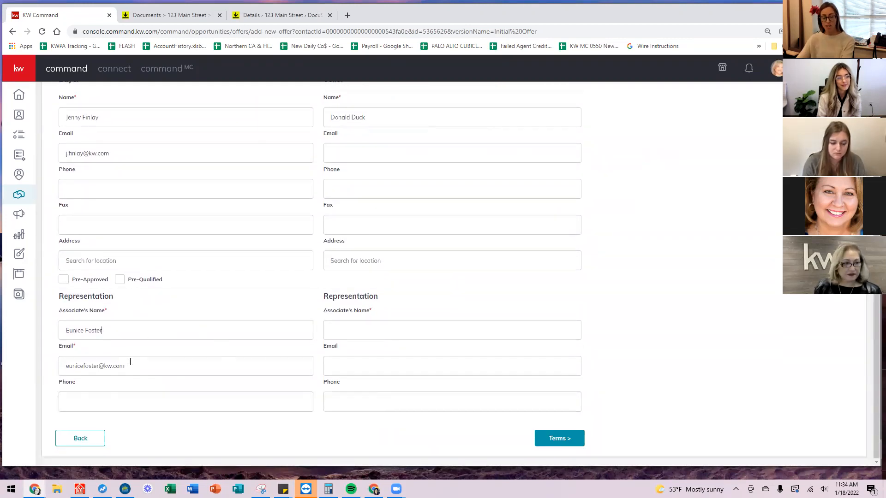
left_click(391, 334)
type("Mickey Mouse")
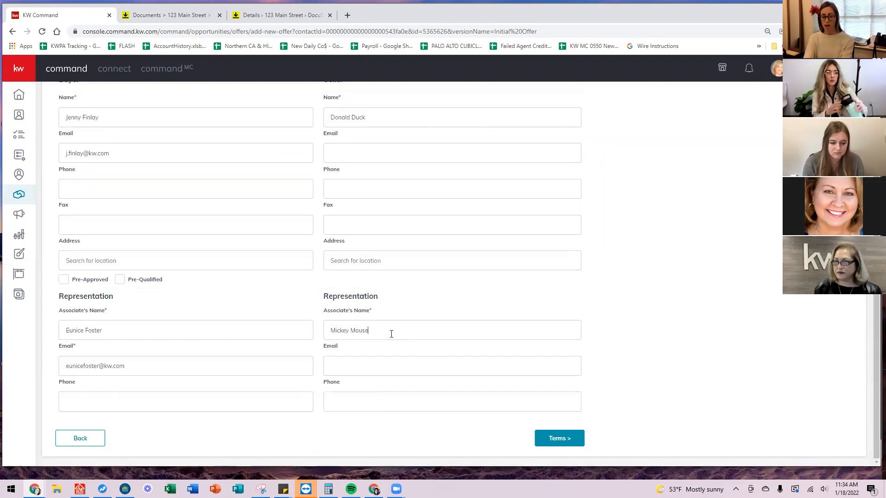
key("Tab")
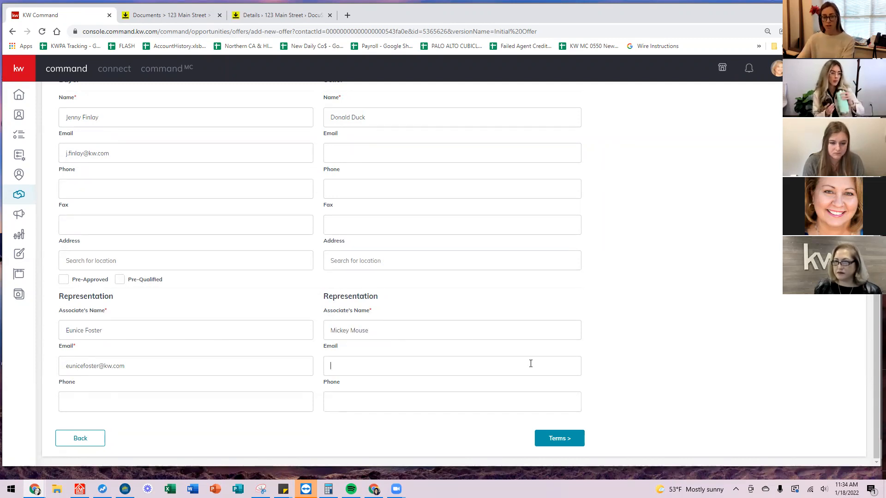
left_click(555, 442)
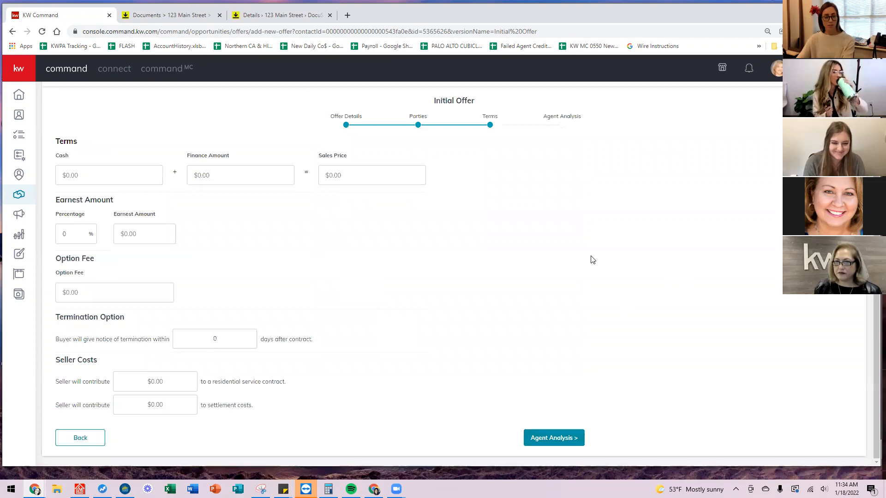
Enter 60000 cash and 980,000 financing for a $1,040,000.00 sales price, then go to Agent Analysis.
scroll(174, 221, "up", 2)
scroll(174, 221, "down", 2)
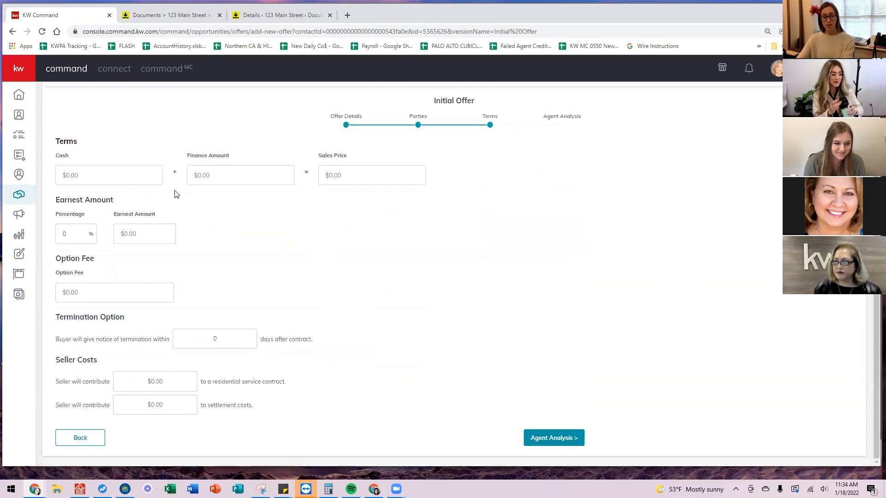
left_click(126, 181)
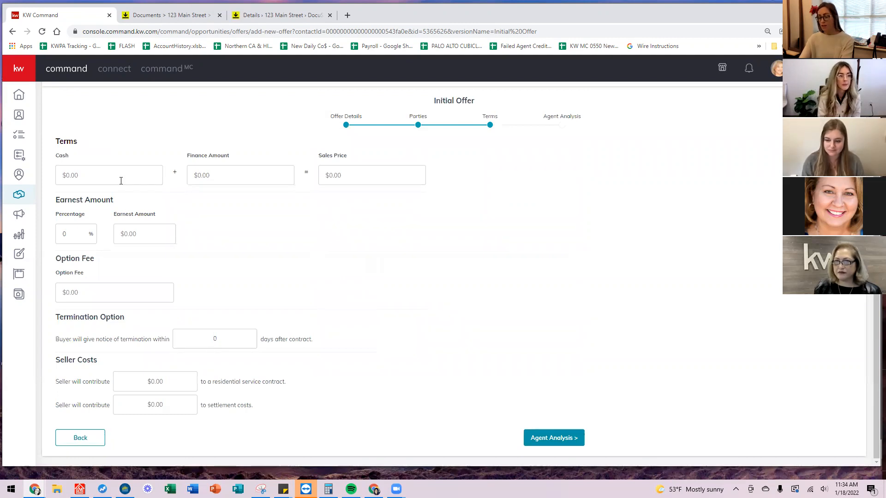
type("600000")
key("Tab")
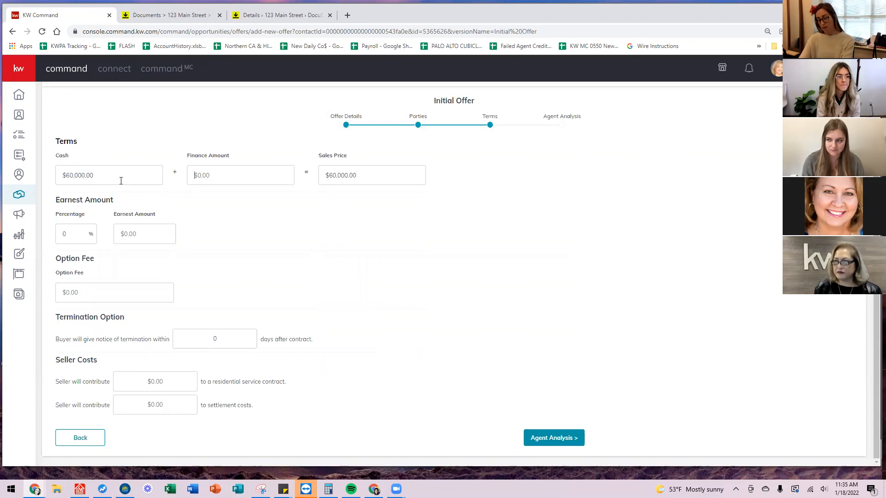
type("980,000")
key("Tab")
left_click(500, 279)
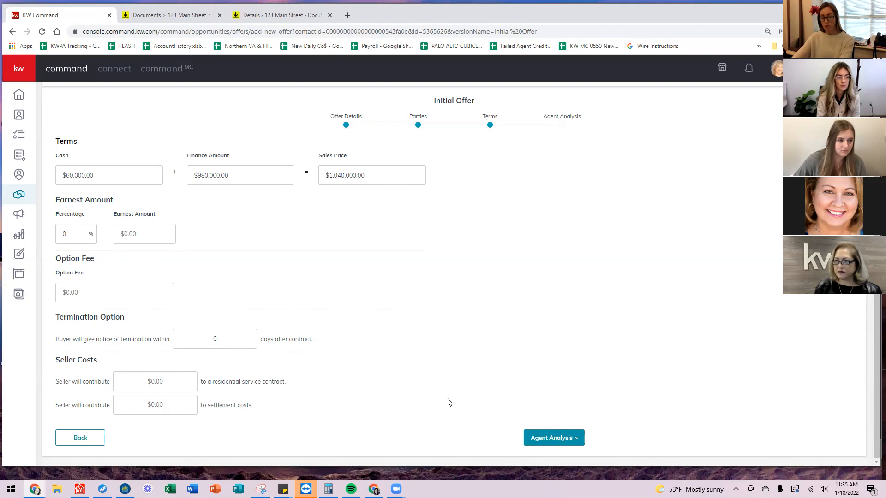
left_click(550, 437)
left_click(206, 269)
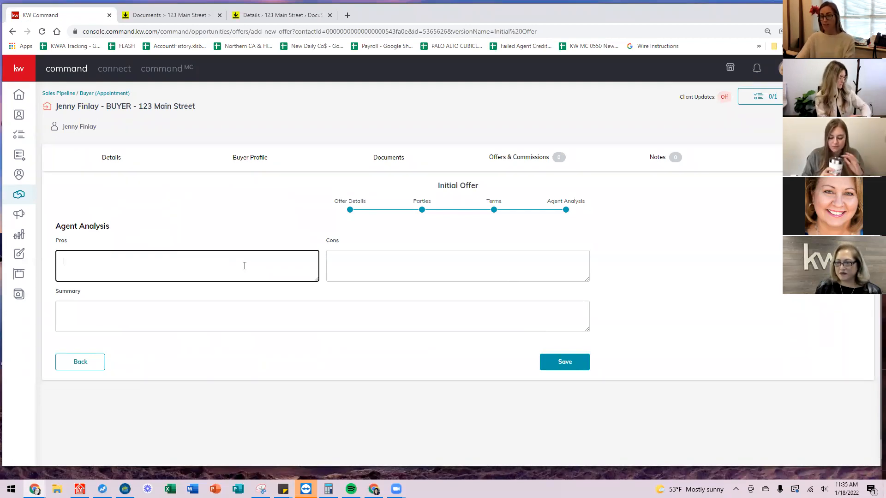
Save the $1,040,000.00 initial offer for 123 Main Street and accept it.
left_click(576, 363)
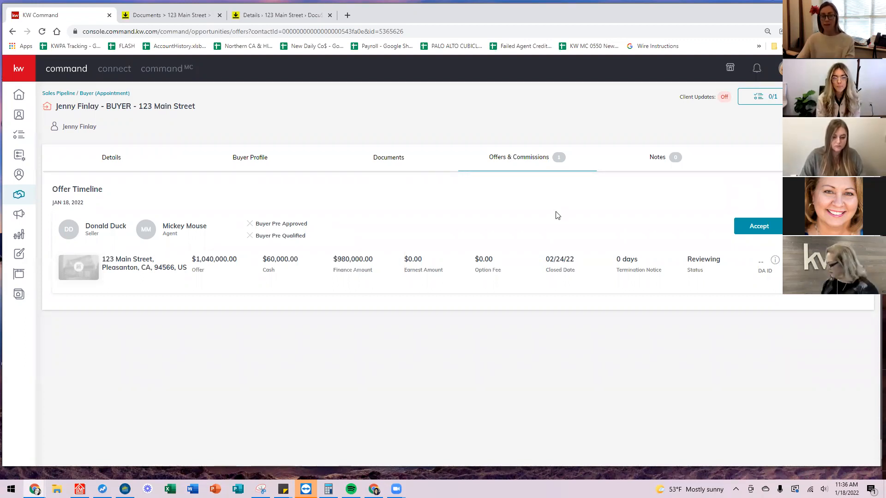
left_click(760, 226)
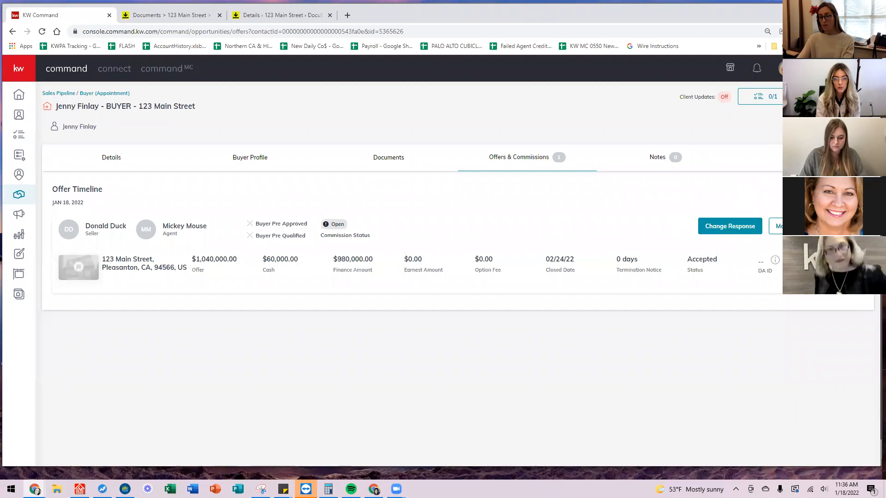
Open the commission details for the accepted offer.
left_click(805, 226)
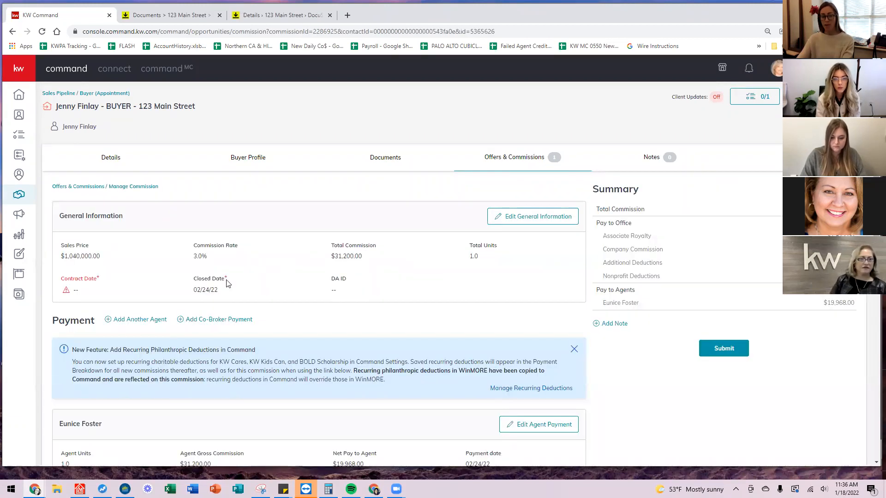
scroll(515, 222, "down", 1)
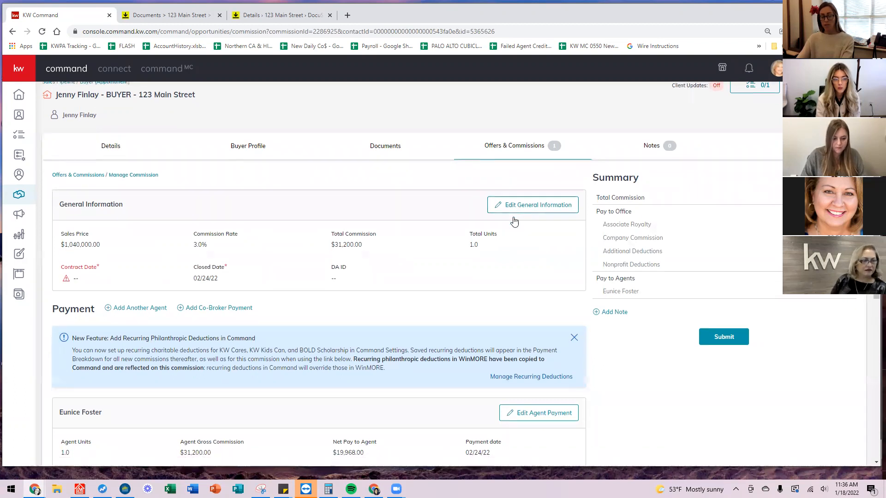
scroll(515, 222, "down", 2)
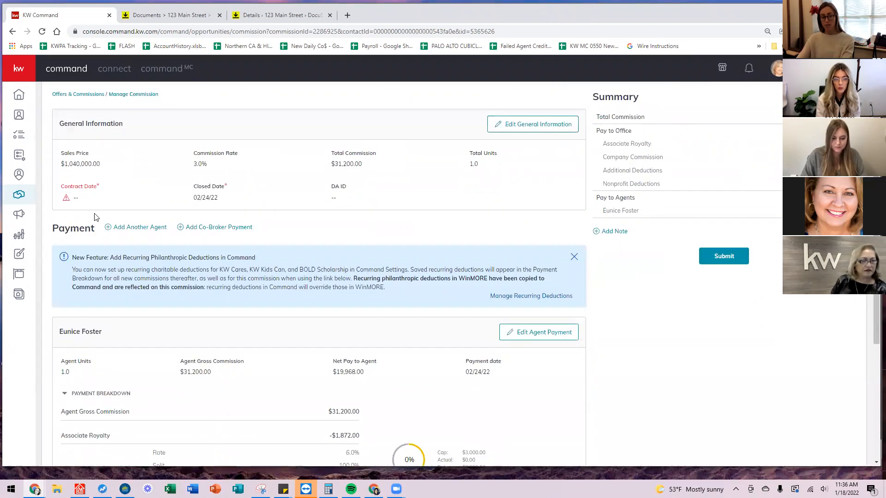
scroll(95, 216, "up", 2)
Set the commission's contract date to 01/18/22 and save the general information.
left_click(543, 222)
scroll(394, 252, "down", 1)
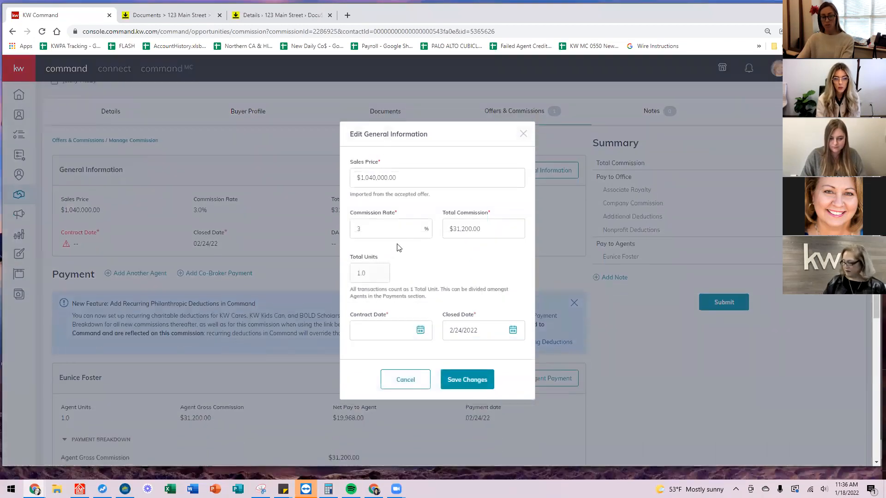
left_click(392, 331)
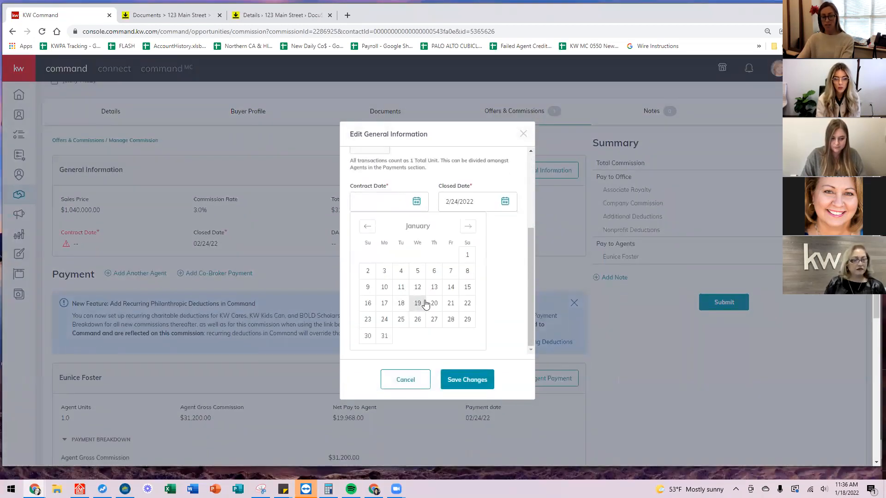
left_click(421, 305)
left_click(391, 330)
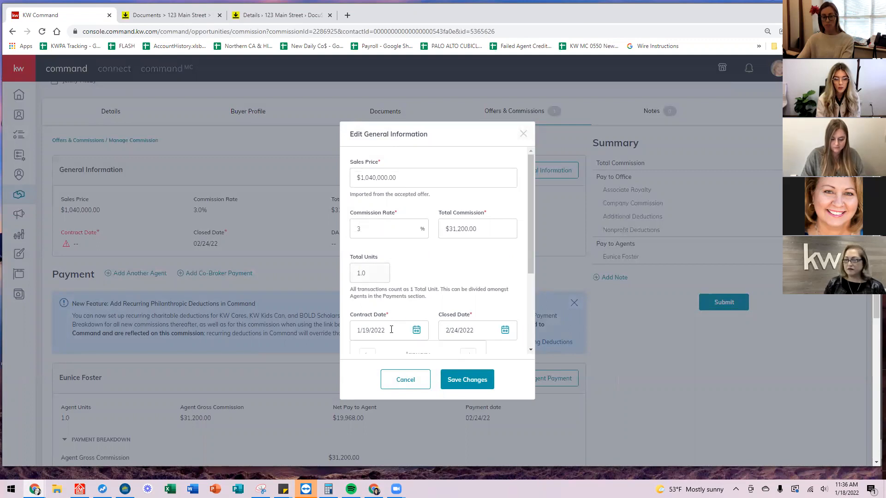
left_click(401, 306)
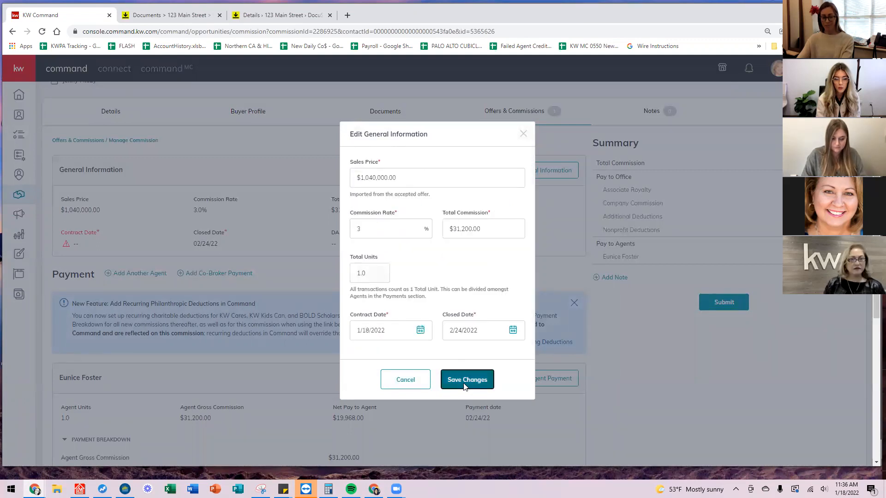
left_click(465, 381)
scroll(318, 298, "up", 1)
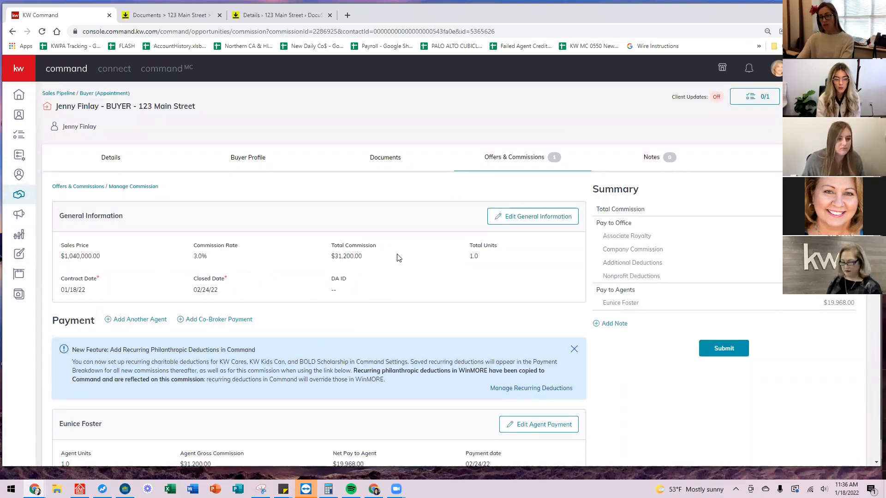
left_click_drag(368, 257, 331, 256)
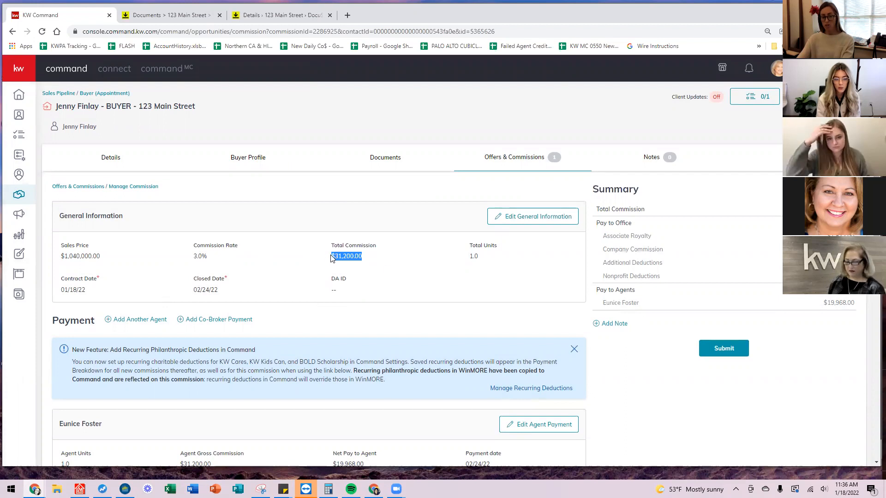
left_click(411, 271)
scroll(379, 252, "down", 1)
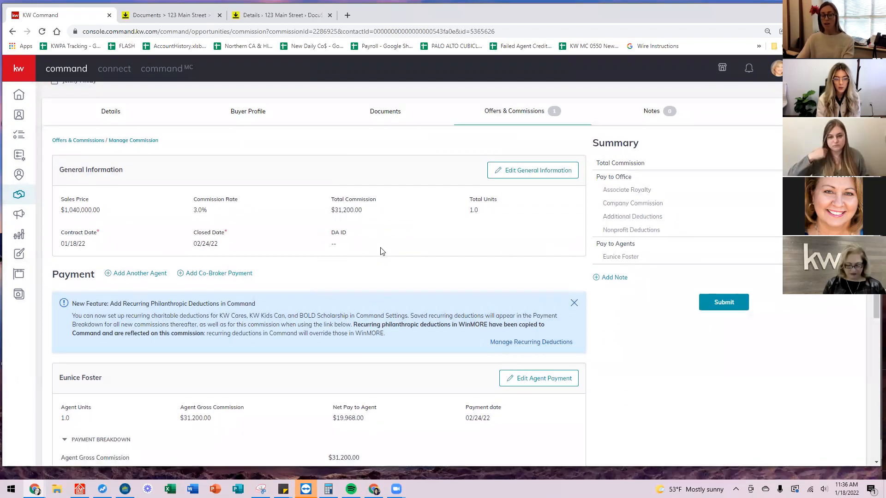
Review the commission page, then open Edit Agent Payment showing $31,200.00 gross and $19,968.00 net.
scroll(374, 212, "down", 3)
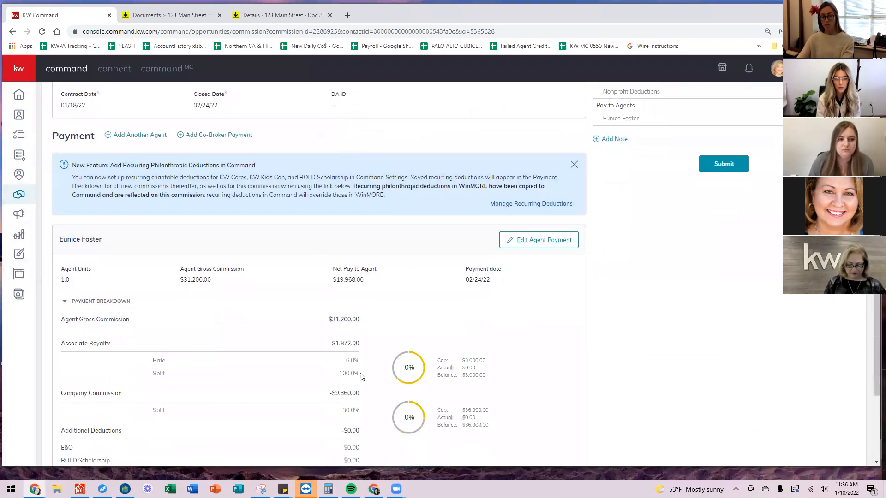
scroll(341, 362, "up", 4)
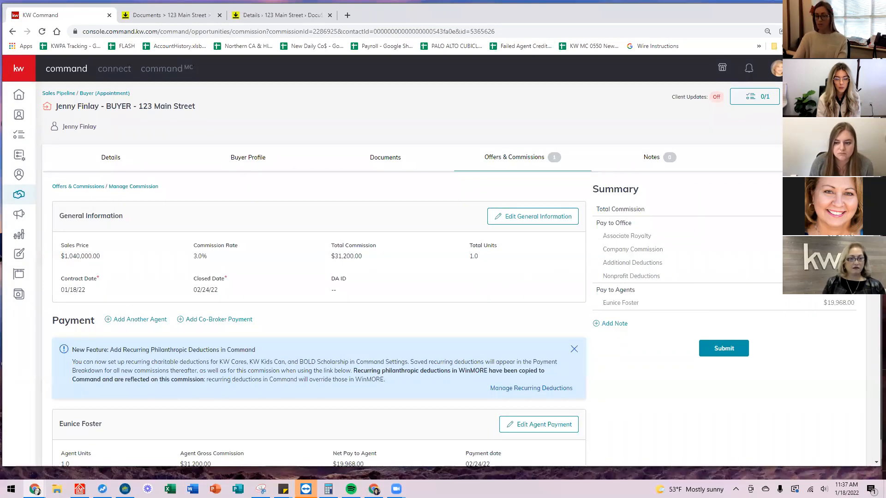
scroll(416, 322, "down", 2)
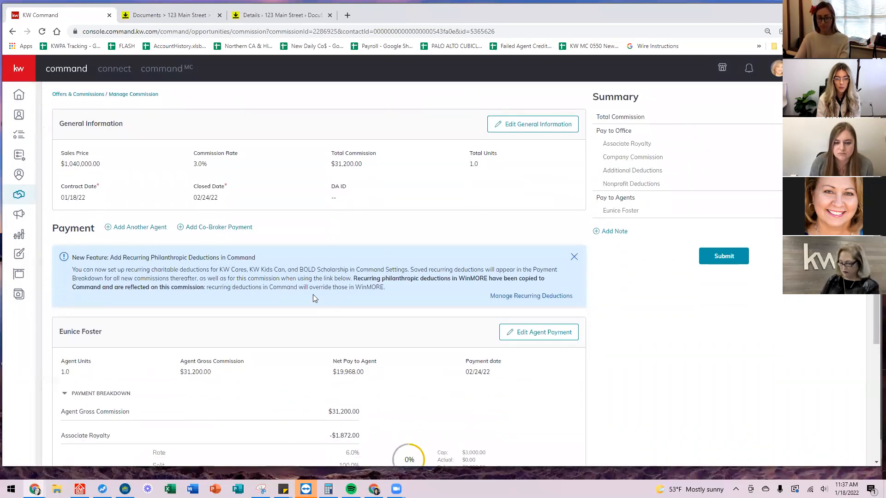
scroll(254, 255, "down", 2)
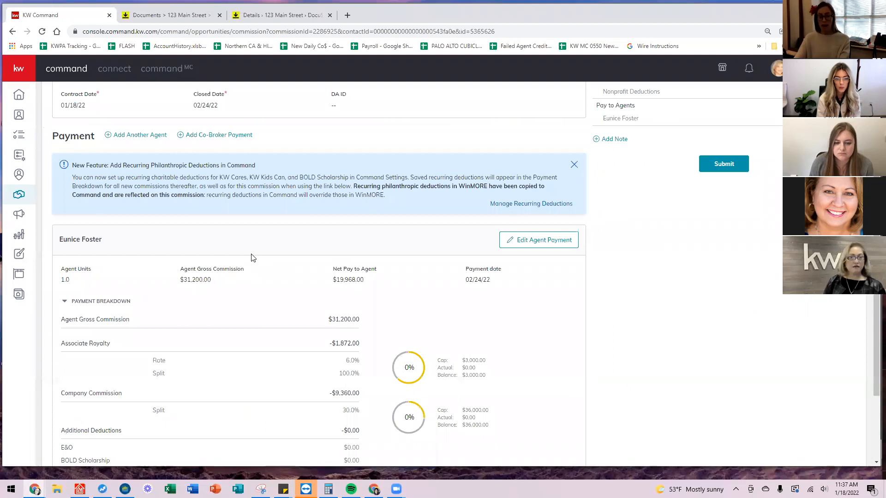
scroll(253, 257, "down", 1)
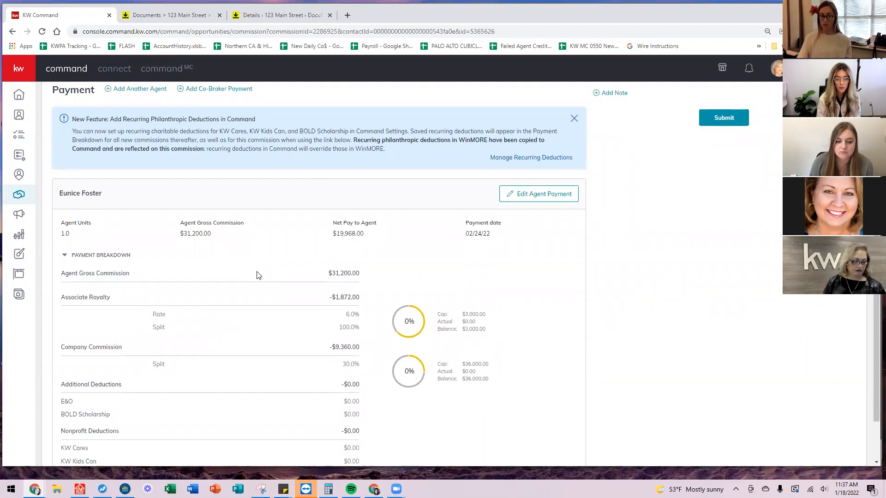
scroll(138, 95, "up", 1)
scroll(141, 126, "down", 2)
scroll(148, 147, "up", 2)
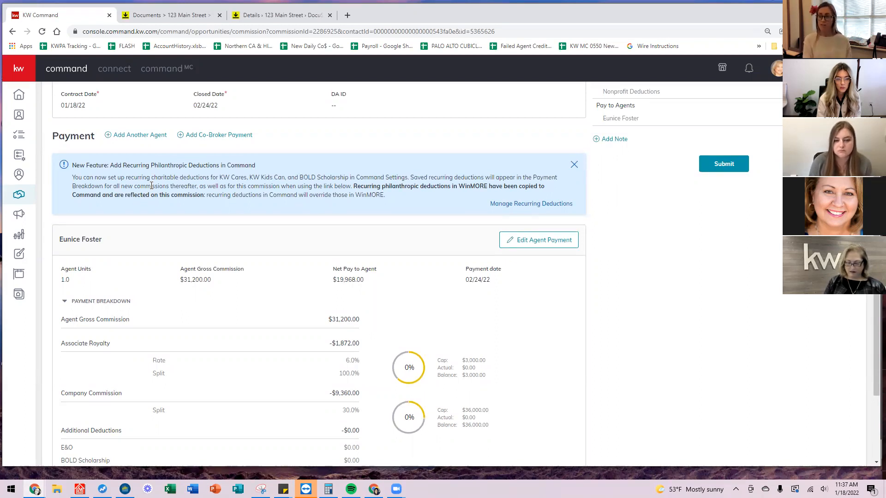
scroll(151, 159, "down", 3)
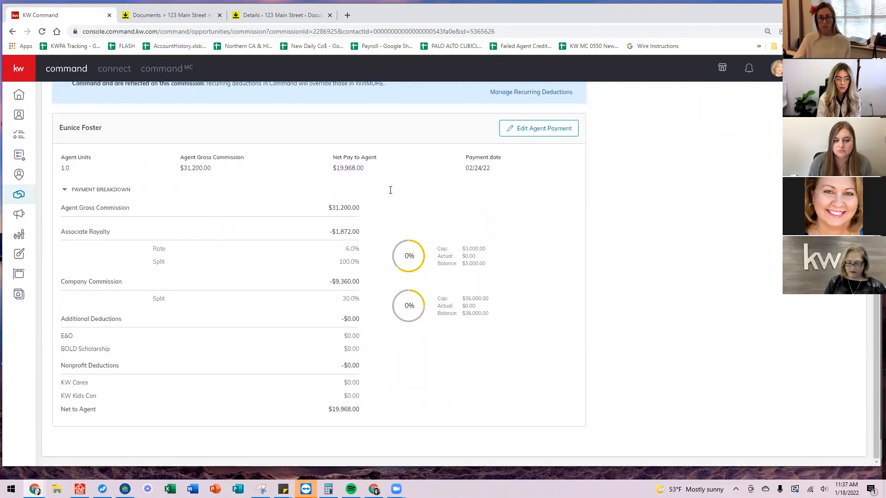
left_click(526, 130)
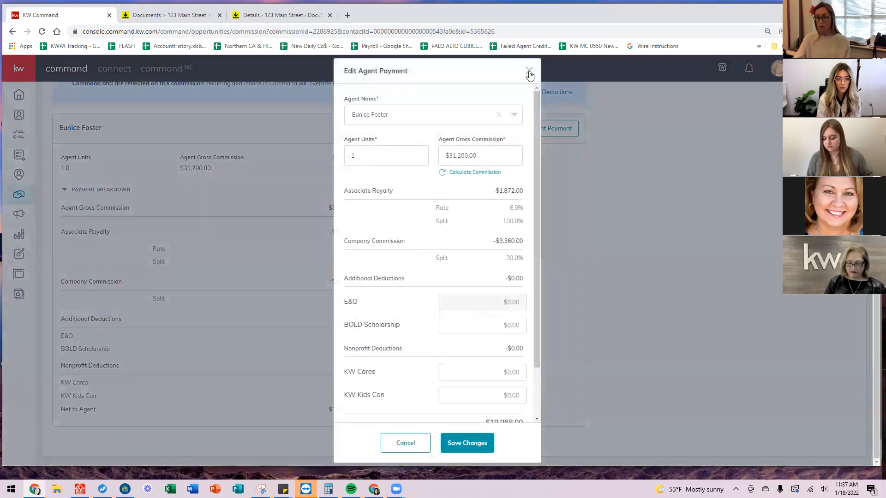
Try 0.50 agent units with a recalculated commission, then restore Agent Units to 1.
left_click(529, 72)
left_click(546, 130)
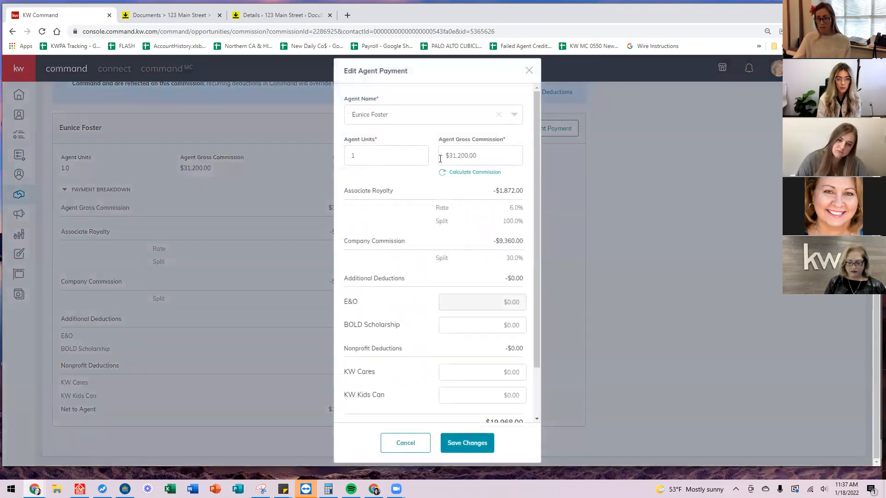
scroll(400, 127, "down", 1)
scroll(424, 137, "up", 1)
left_click(395, 150)
key("BackSpace")
type("0.50")
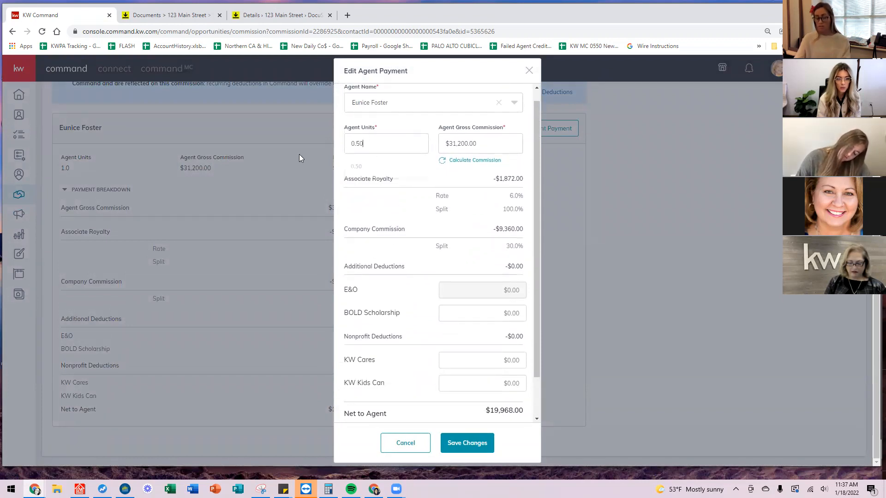
key("Tab")
left_click(478, 161)
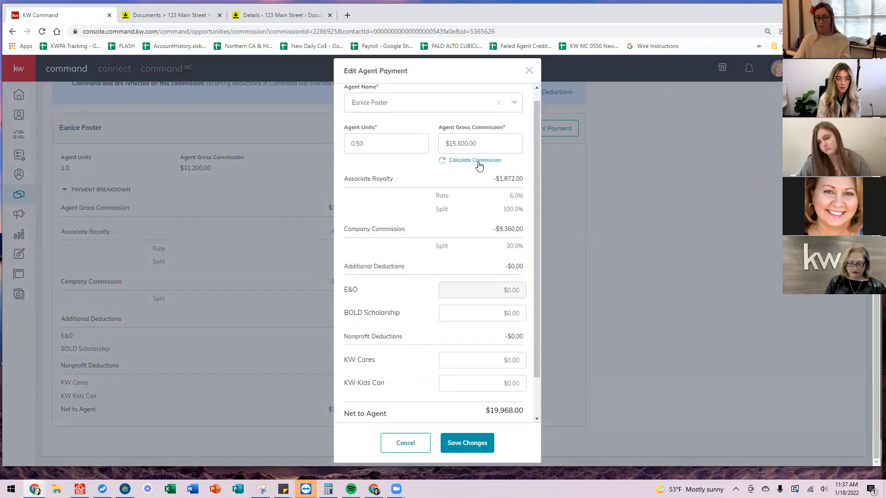
double_click(406, 140)
type("1")
key("Tab")
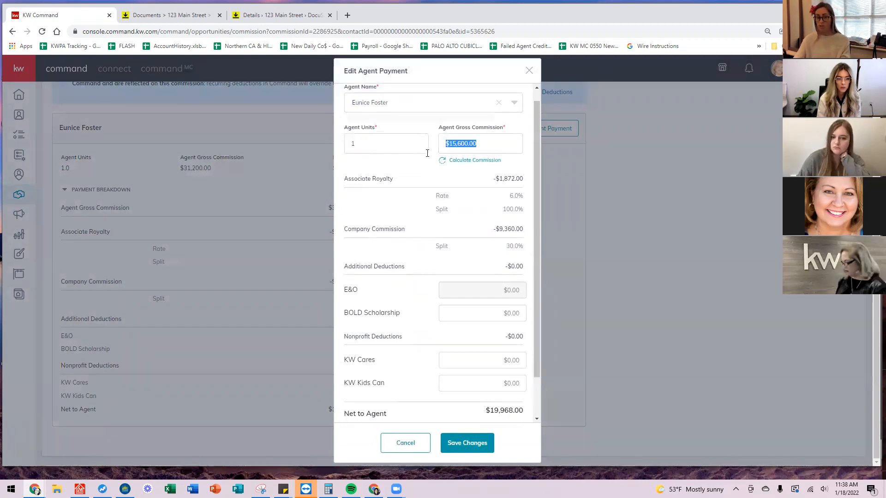
scroll(406, 210, "down", 1)
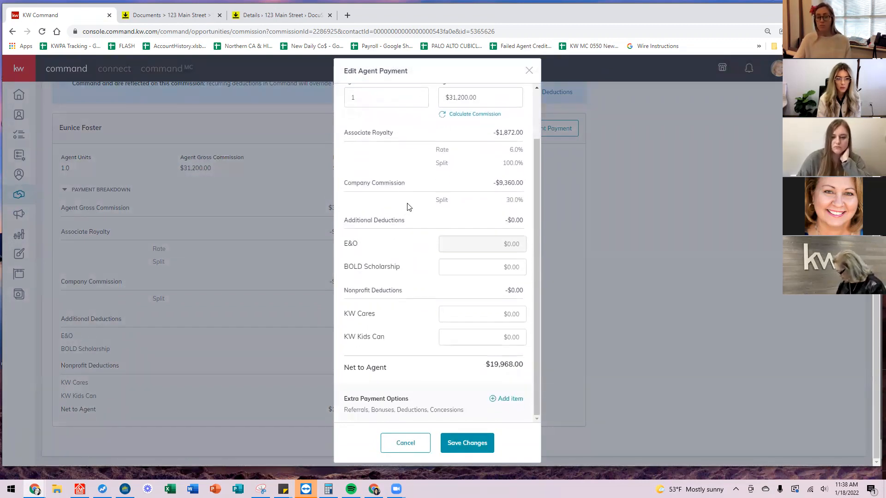
Enter a $10.00 KW Cares contribution and start adding an extra payment item.
left_click(502, 318)
left_click(475, 333)
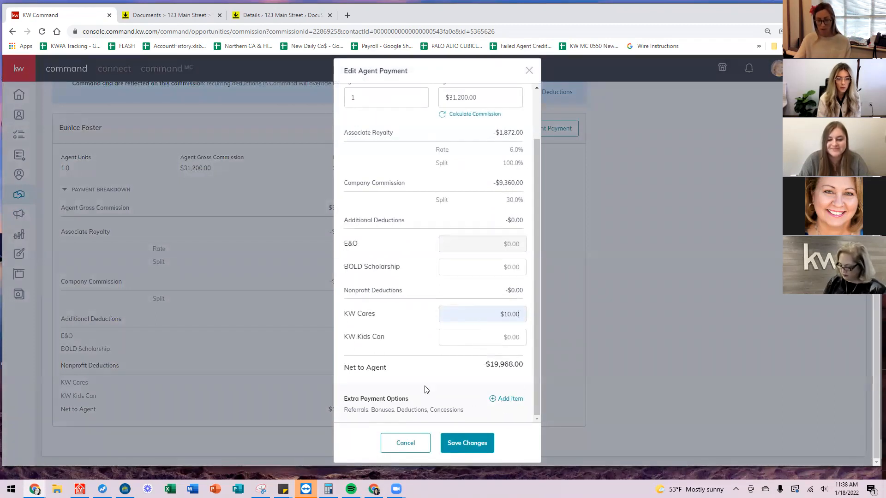
left_click(502, 402)
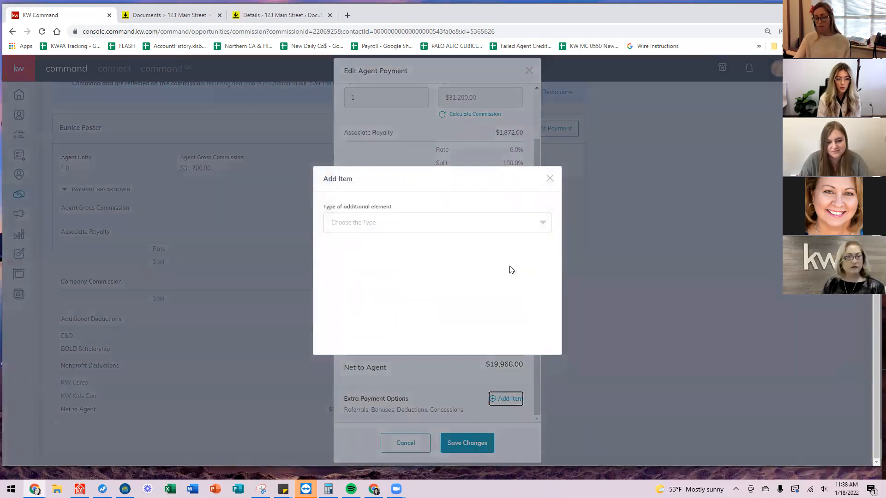
Make the new item a $450 Deduction described as Transaction coordinator.
left_click(439, 228)
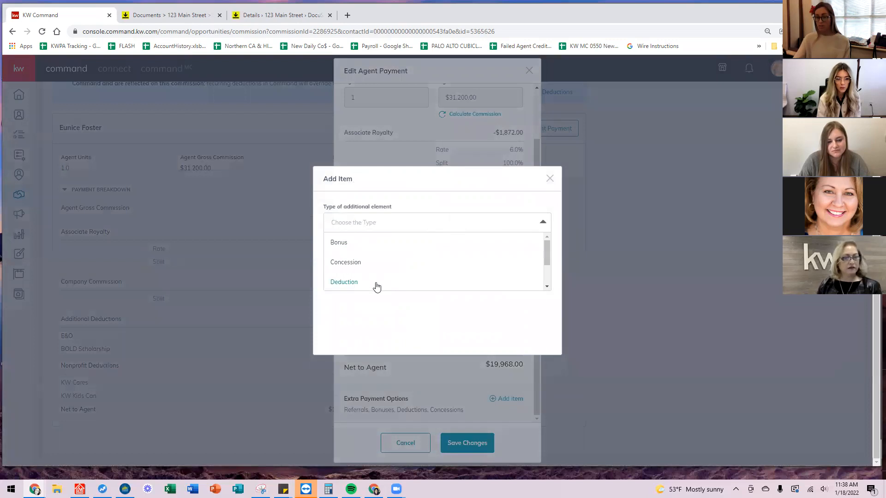
left_click(338, 287)
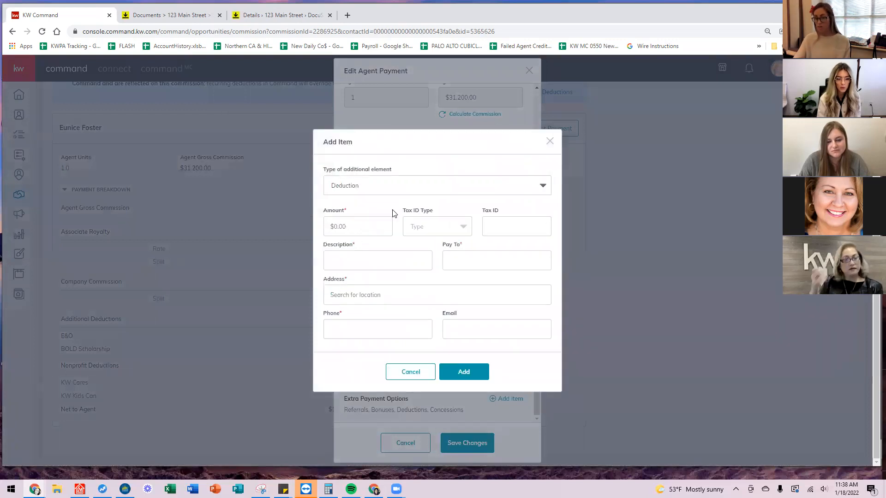
left_click(365, 228)
type("450")
key("Tab")
left_click(344, 257)
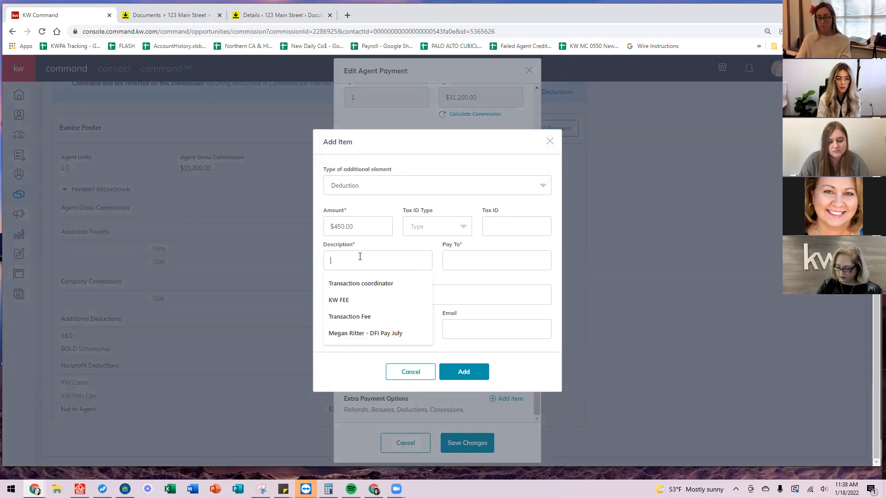
left_click(364, 283)
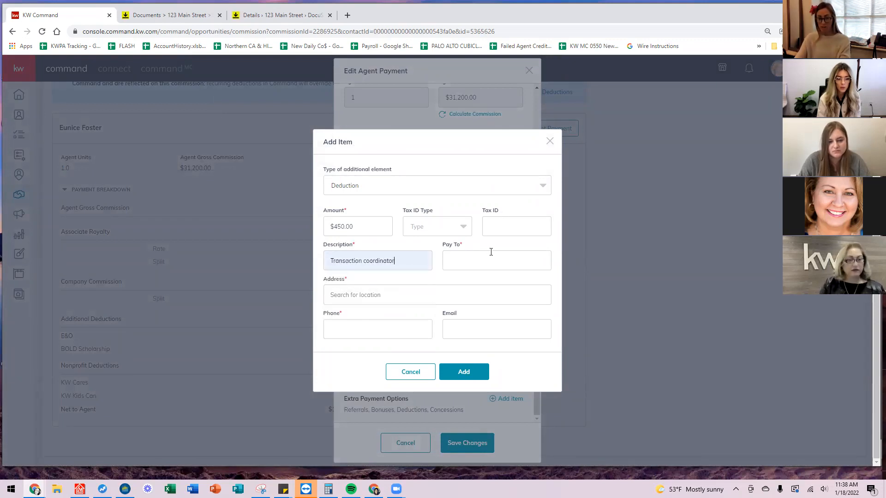
Fill in the coordinator company's saved payee, address and phone, then add the $450.00 deduction.
left_click(494, 253)
left_click(477, 283)
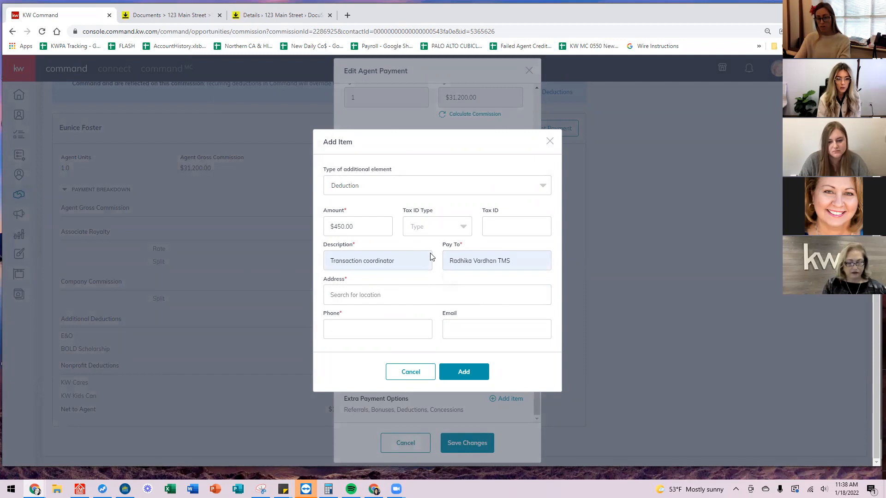
left_click(388, 289)
left_click(391, 329)
left_click(381, 323)
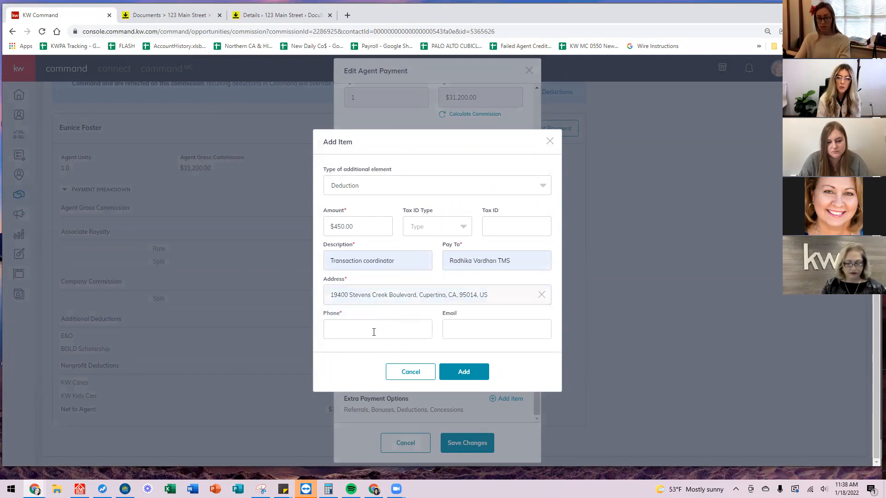
left_click(374, 333)
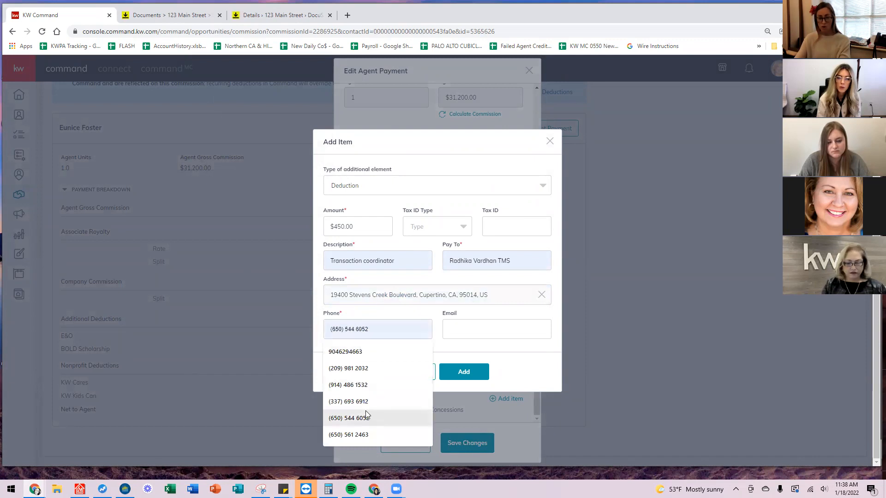
left_click(360, 418)
left_click(470, 332)
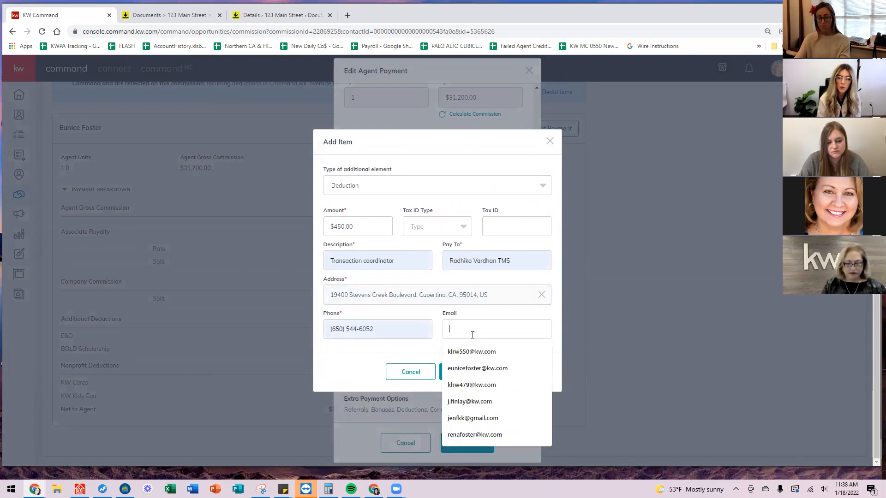
left_click(484, 155)
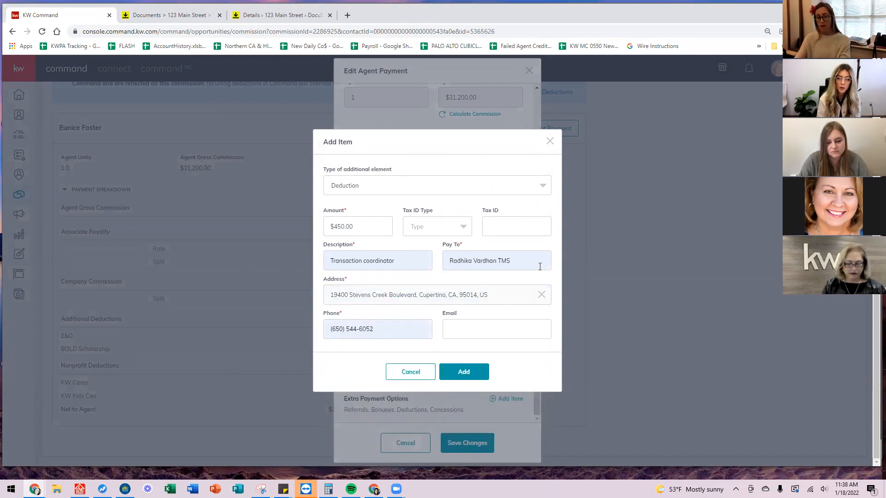
left_click(463, 372)
scroll(459, 242, "down", 1)
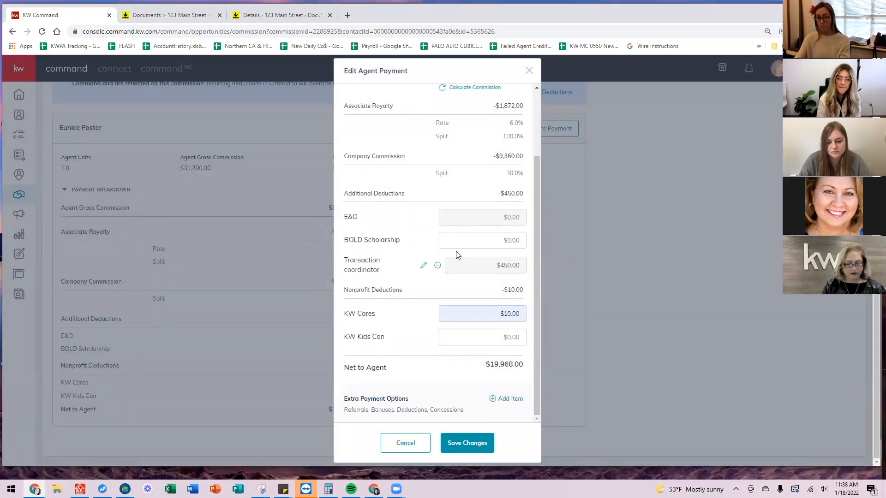
left_click(497, 399)
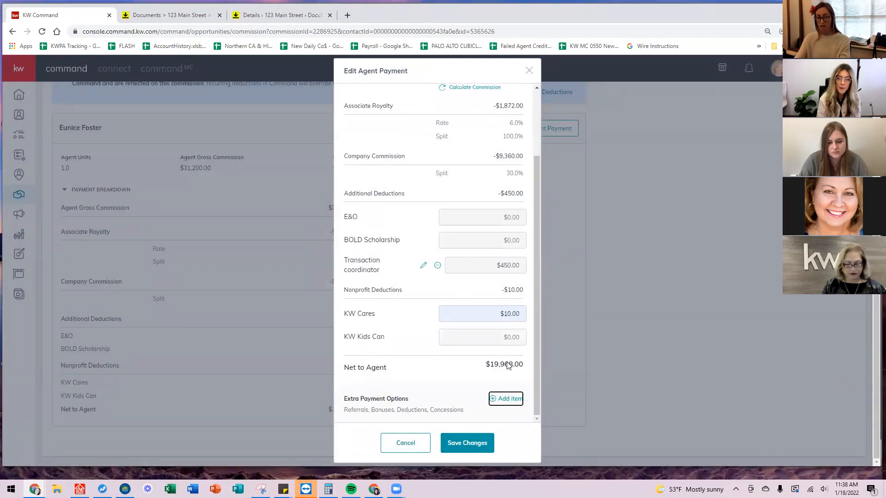
Make a new $5,000 Deduction item described as Credit to Buyer.
left_click(406, 220)
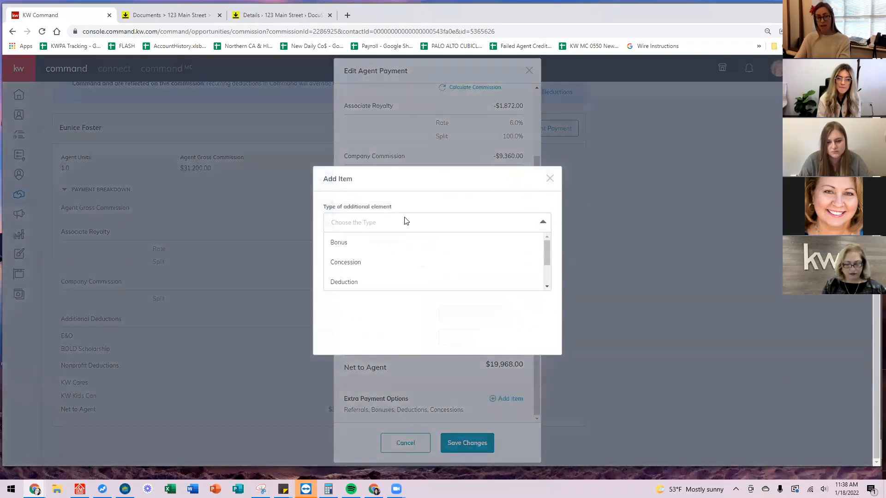
left_click(345, 283)
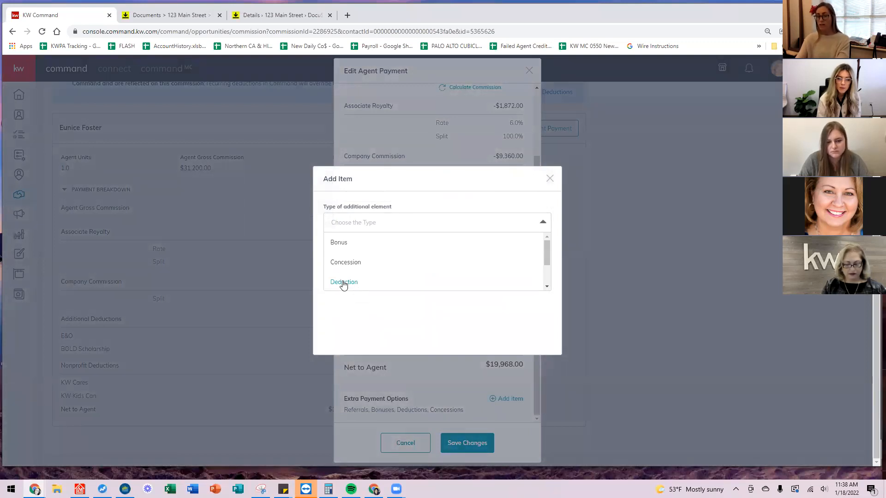
left_click(344, 283)
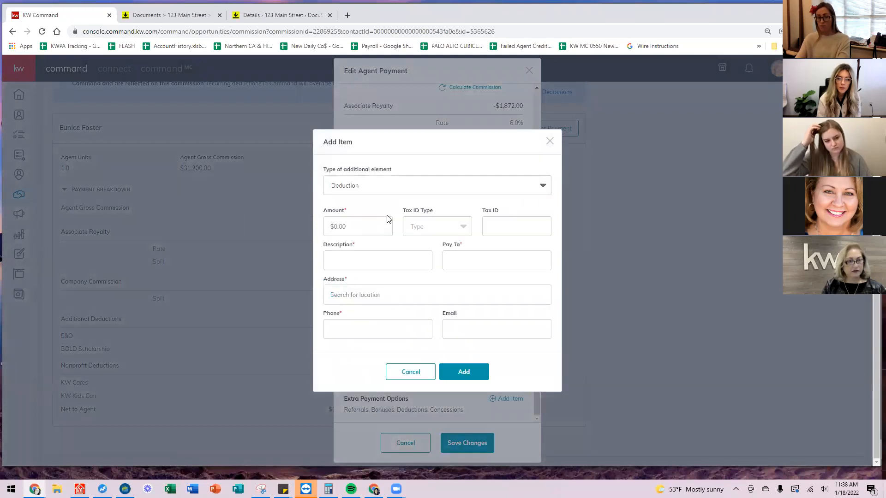
left_click(363, 224)
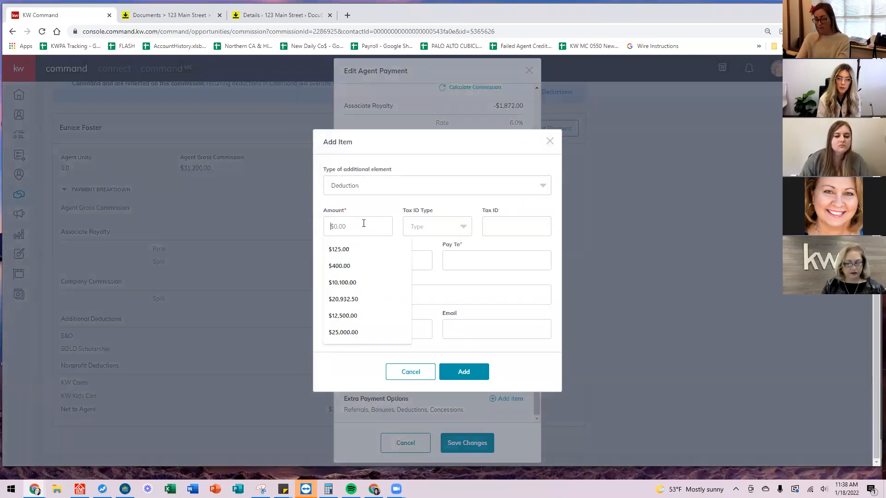
type("5000")
left_click(381, 260)
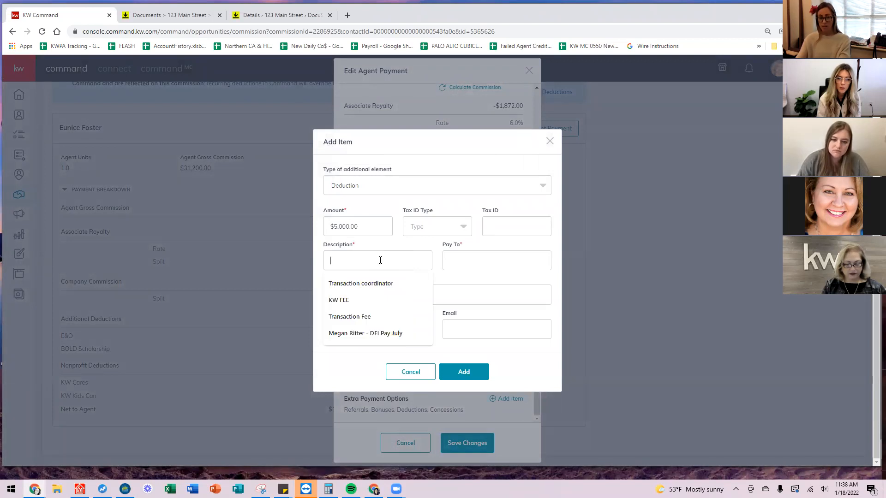
type("Credit to Buyer")
key("Tab")
Fill the pay-to, address and phone from suggestions and add the Credit to Buyer deduction.
type("Credit to Bu")
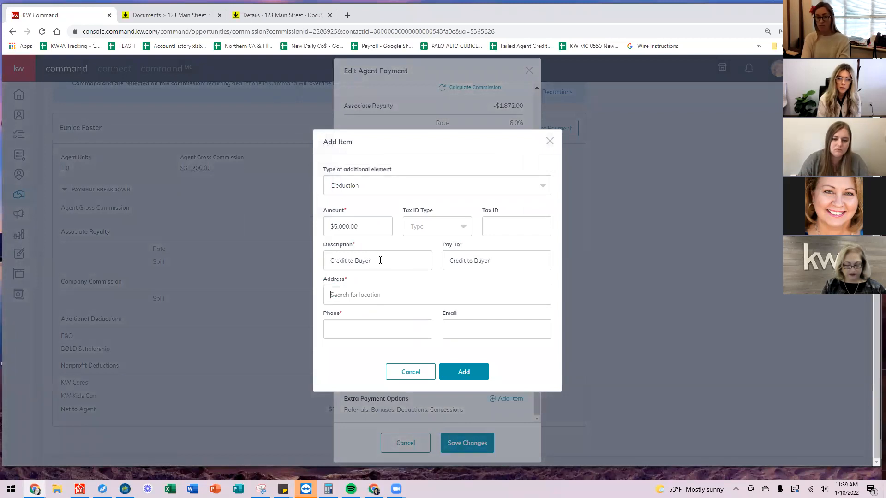
key("Tab")
type("505")
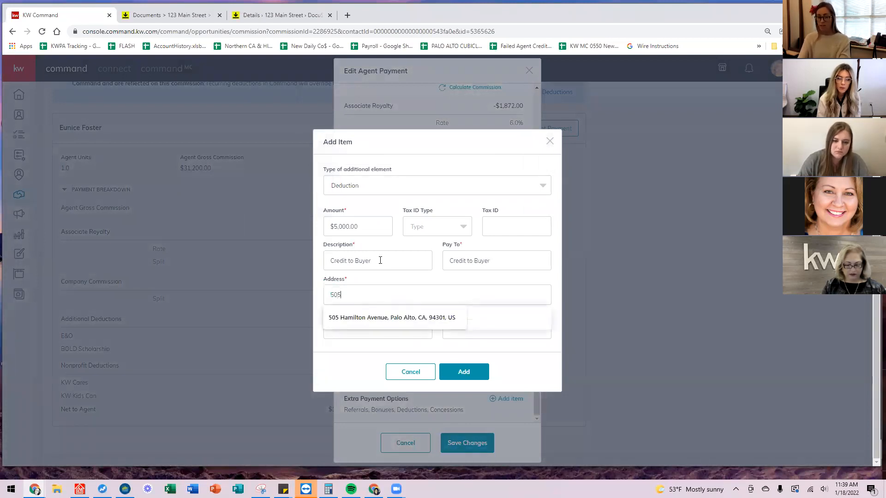
left_click(398, 318)
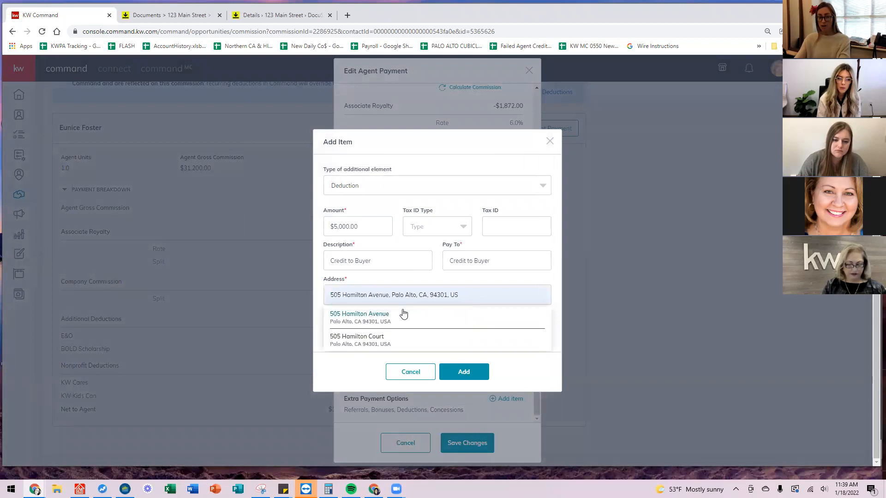
left_click(386, 319)
left_click(365, 321)
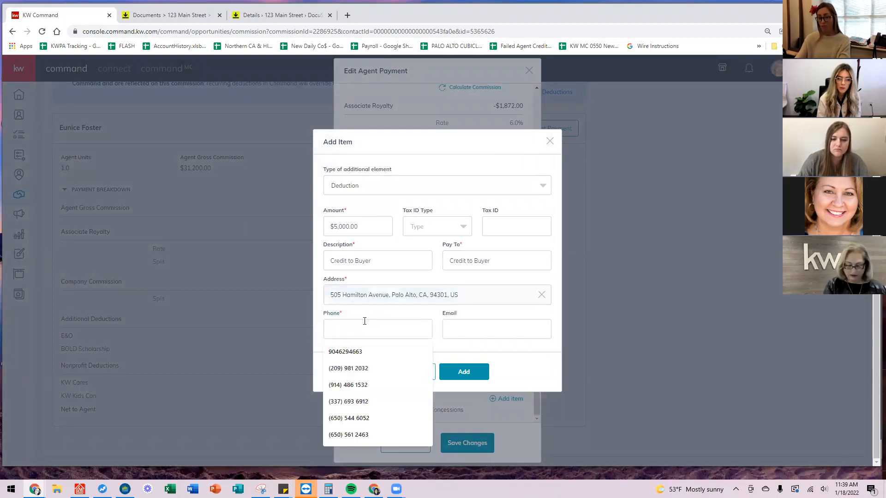
left_click(375, 417)
left_click(467, 375)
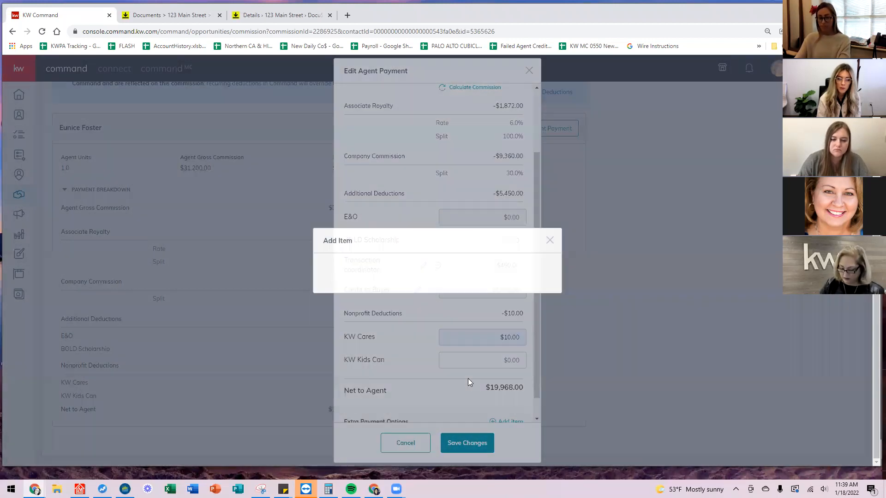
scroll(471, 272, "down", 2)
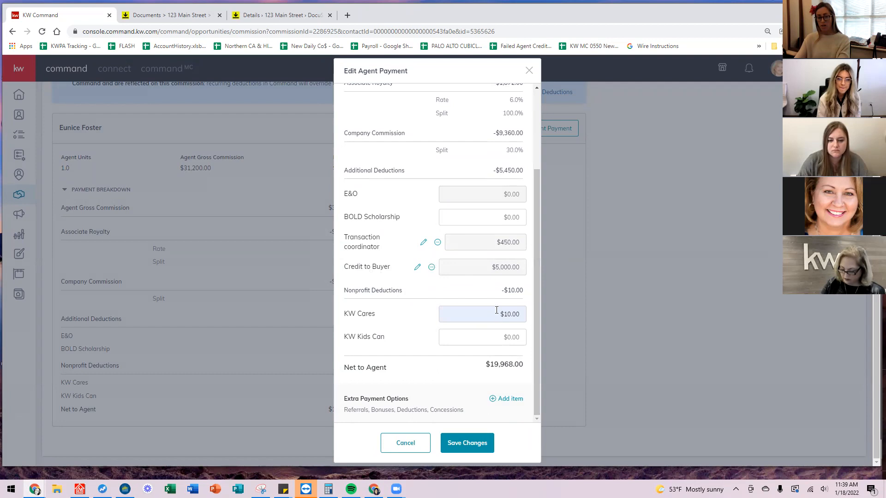
Add a new $125 Deduction item described as Transaction Fee.
left_click(506, 399)
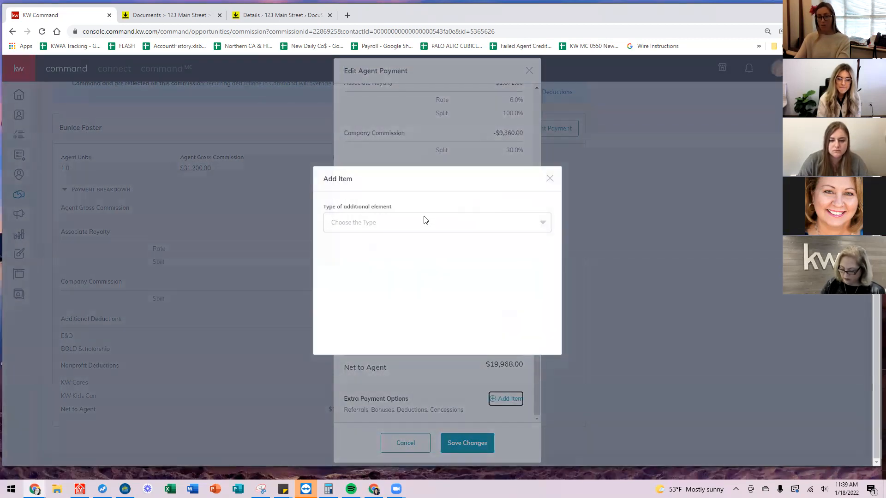
left_click(426, 222)
left_click(382, 278)
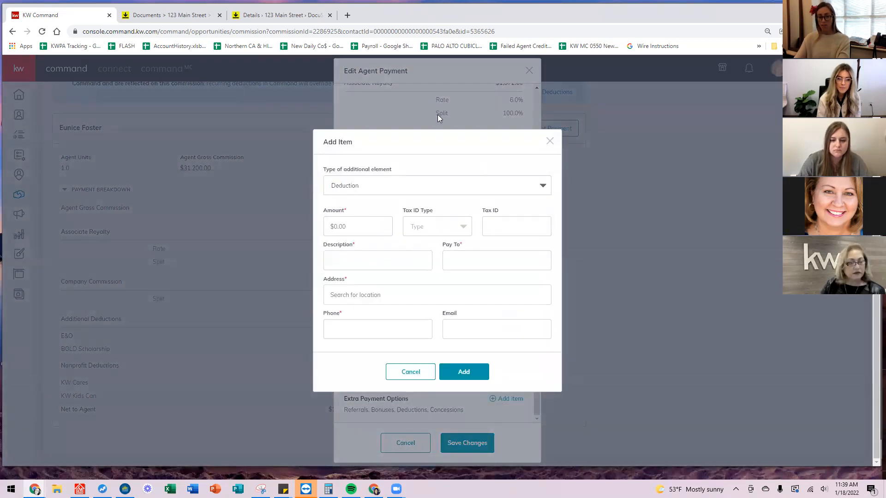
left_click(356, 226)
type("125")
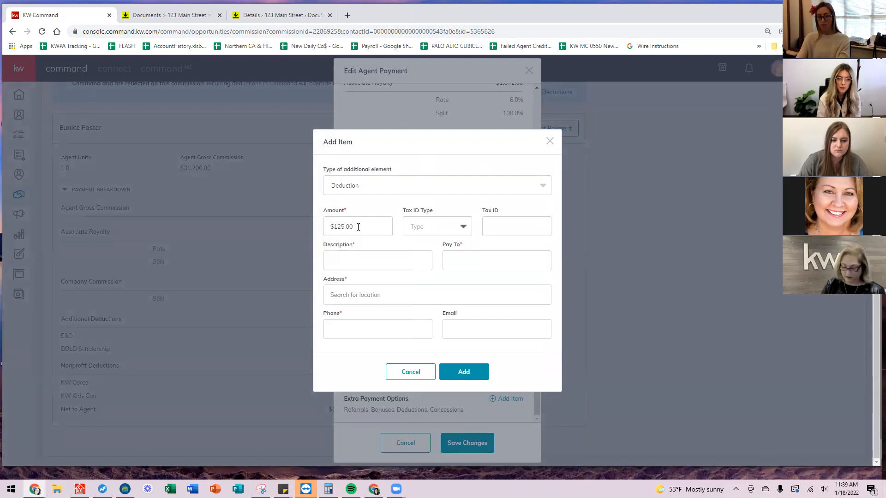
type("Transaction Fee")
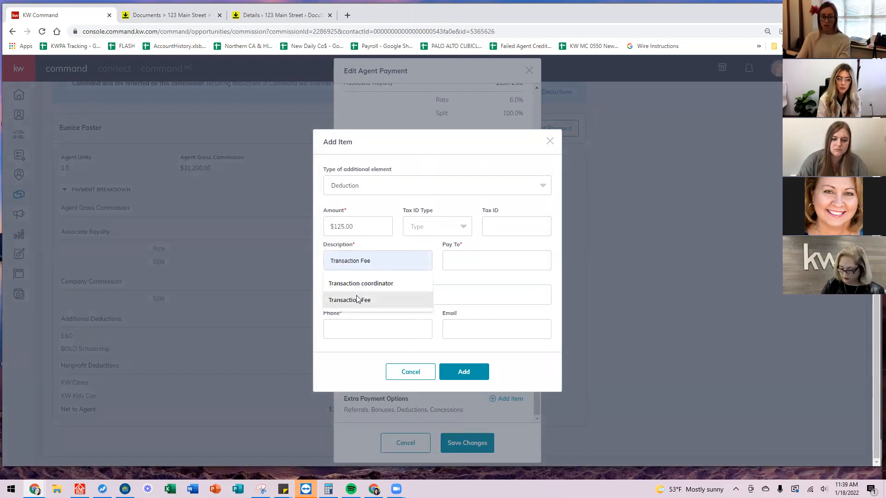
left_click(364, 301)
Pay it to Keller Williams Realty Palo Alto at the office address, add it, and save the payment.
left_click(467, 261)
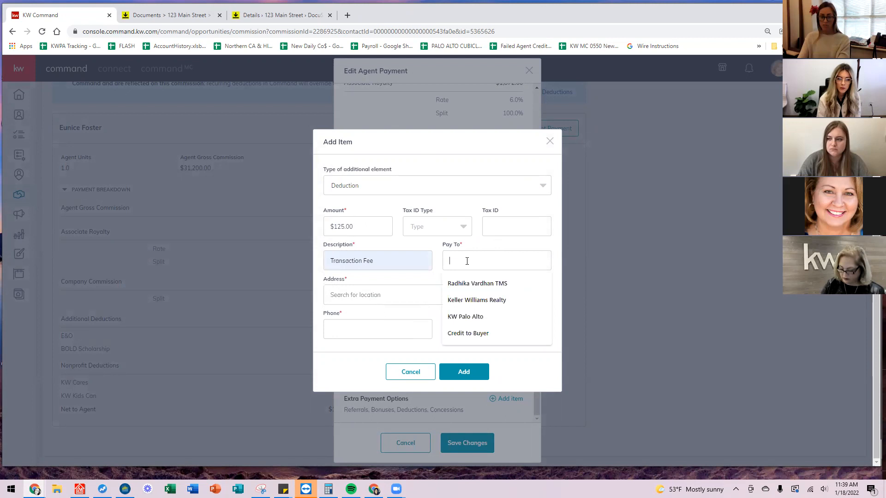
type("Keller W")
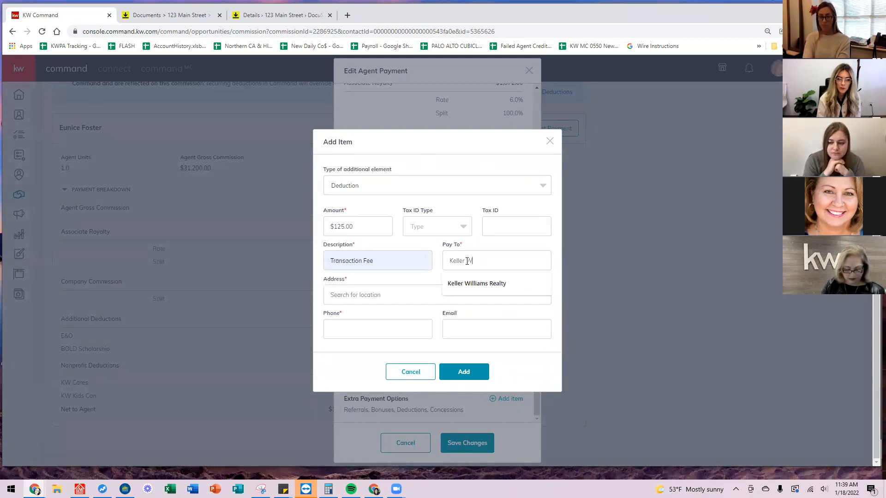
type("illiams Realty Palo Alto")
key("Tab")
type("505")
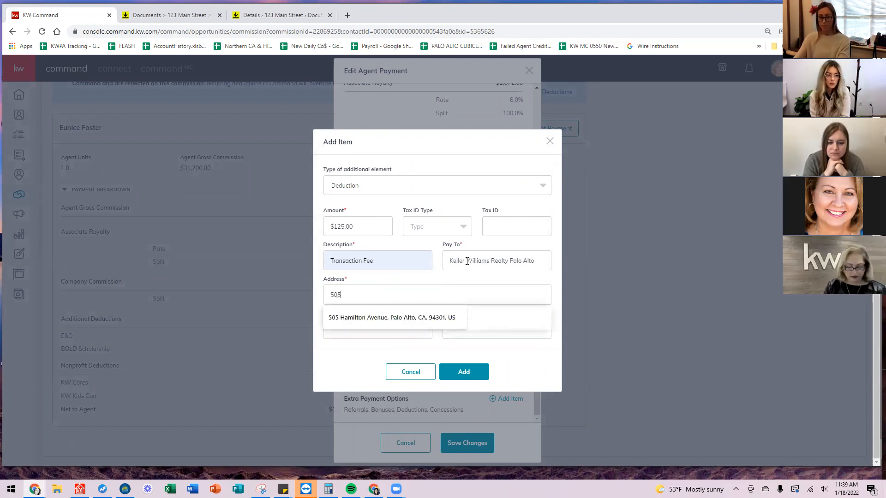
left_click(406, 318)
left_click(377, 327)
left_click(465, 373)
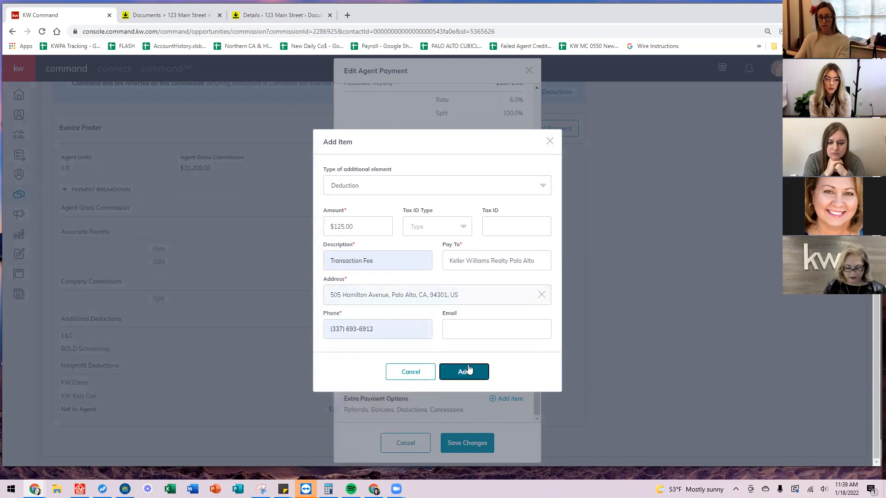
scroll(493, 254, "down", 1)
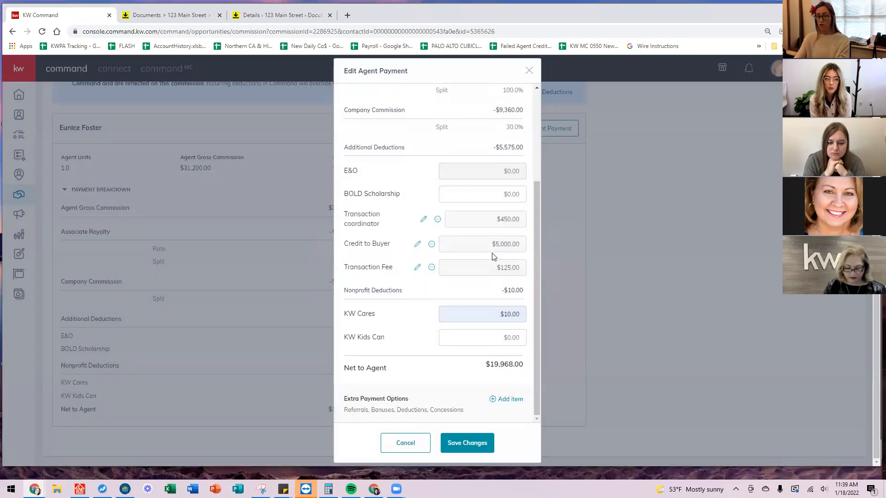
left_click(451, 447)
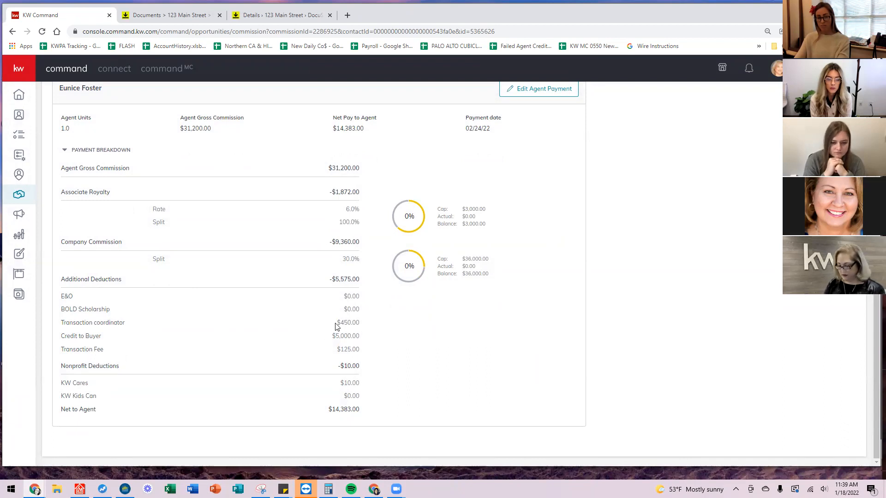
left_click_drag(321, 412, 377, 411)
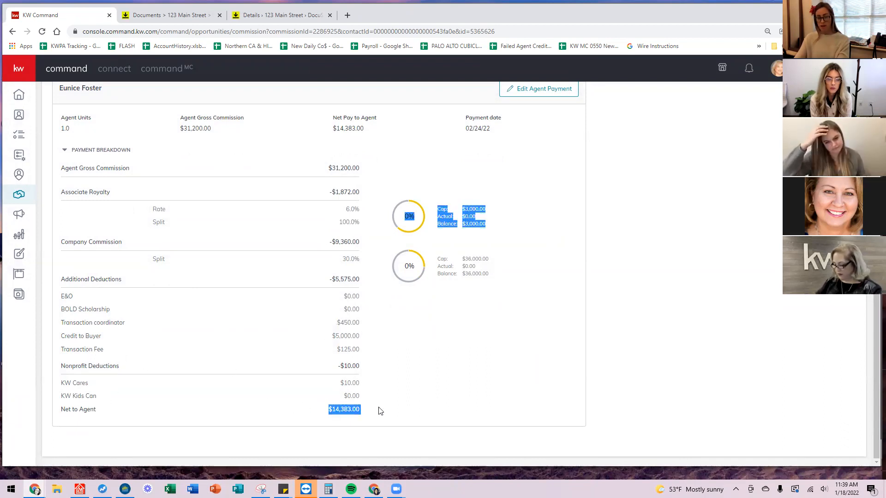
scroll(577, 352, "up", 7)
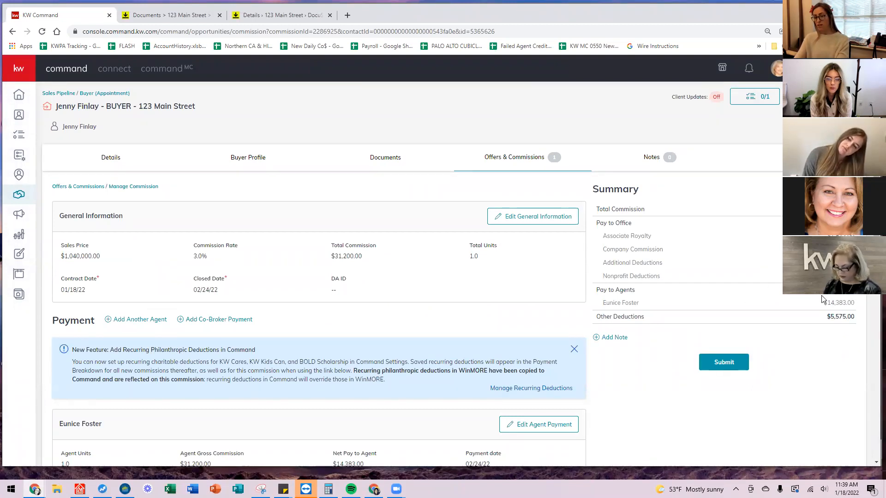
Start a commission note listing Escrow Officer Name Email, Phone Number and Esc. No lines.
left_click(612, 337)
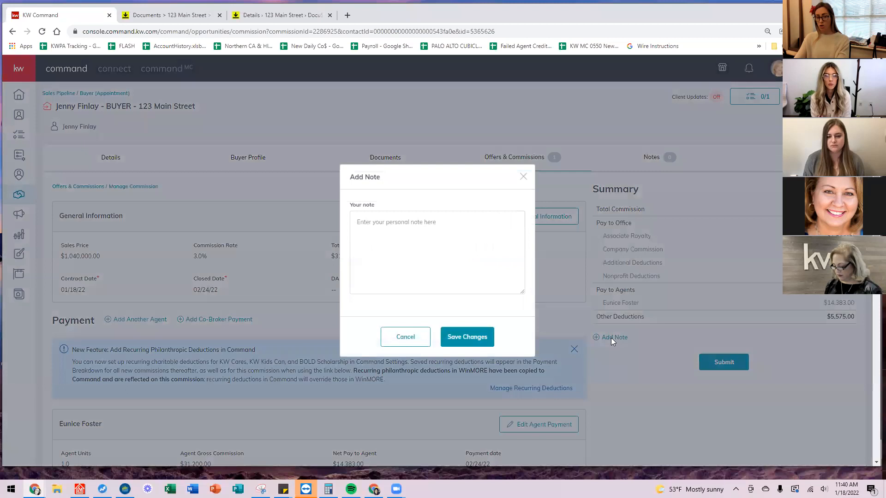
left_click(380, 233)
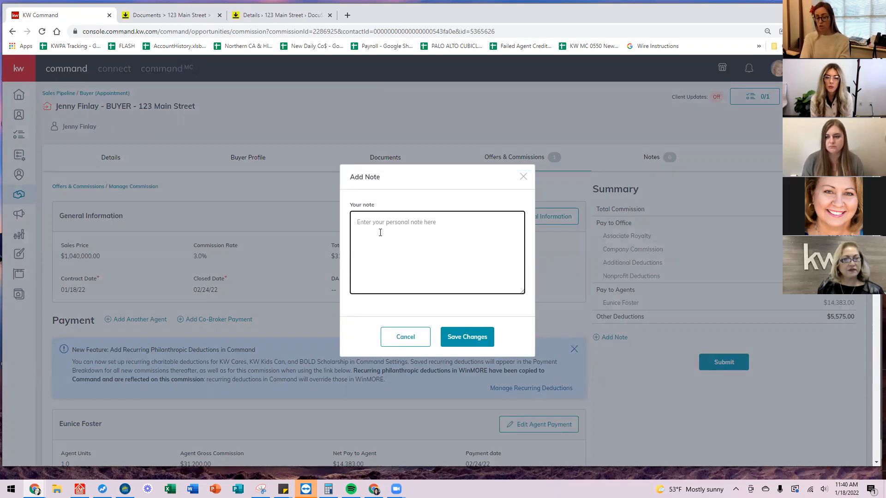
type("Escrow ")
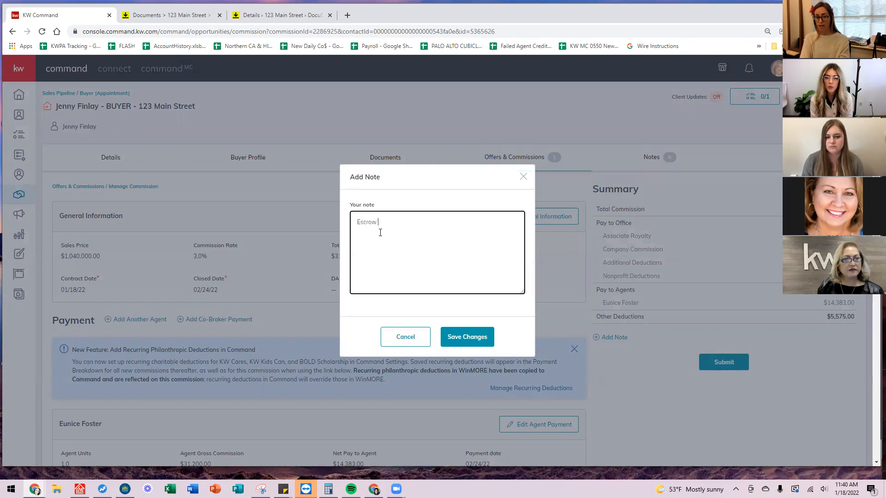
type("Officer Name ")
type("Email")
key("Return")
type("Oho")
key("BackSpace")
key("BackSpace")
type("hone Number")
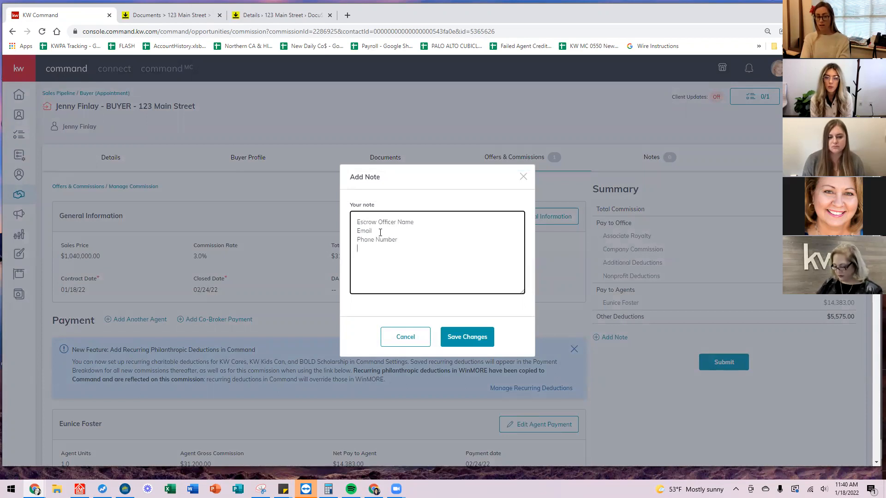
key("Return")
type("Esc. No")
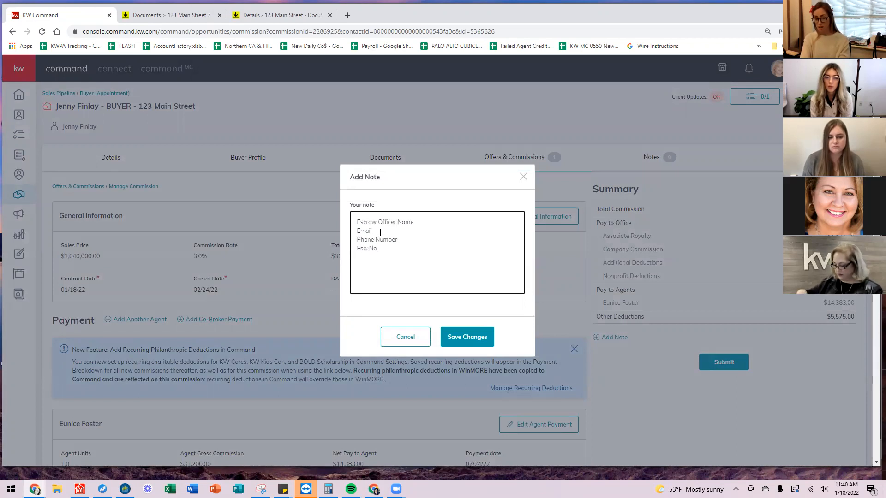
key("Return")
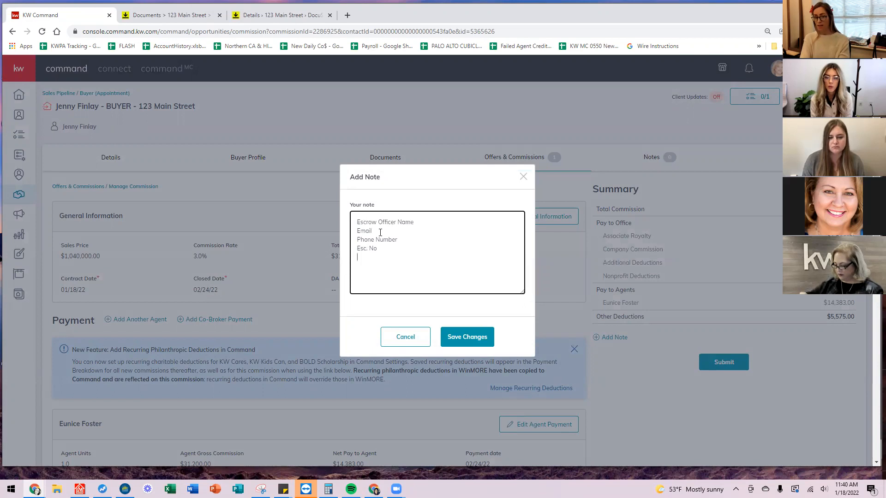
key("Return")
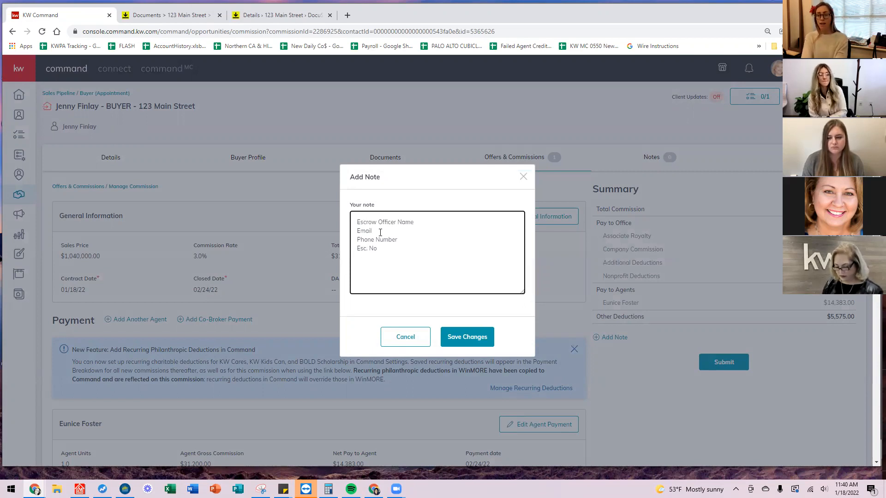
Add the PC Coaching Transaction #2 split, 10% to each of two agents, and save the note.
type("PC ")
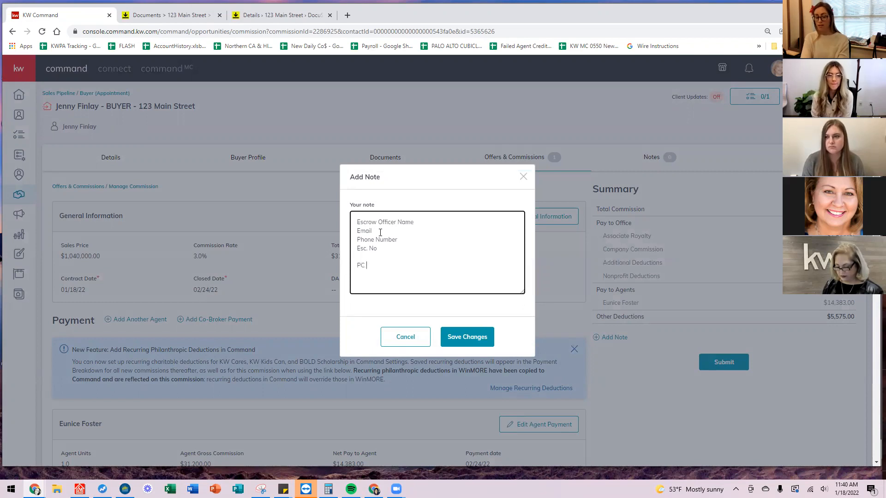
type("Coaching Transaction #2")
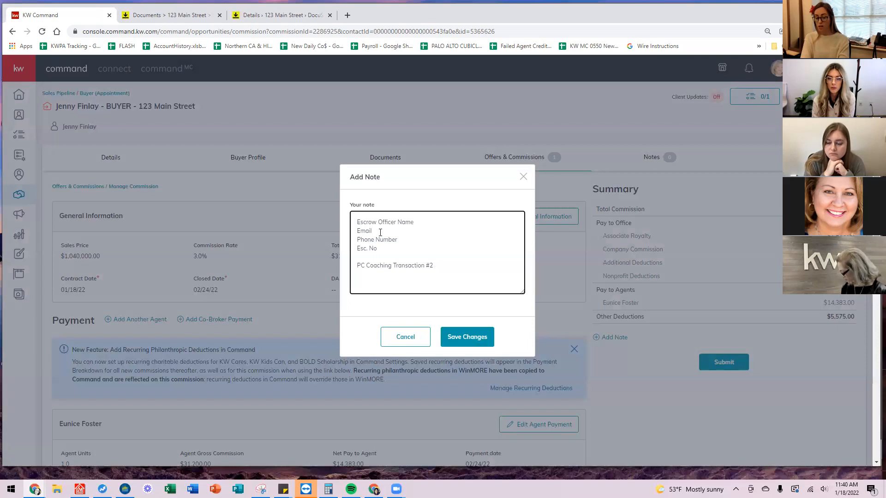
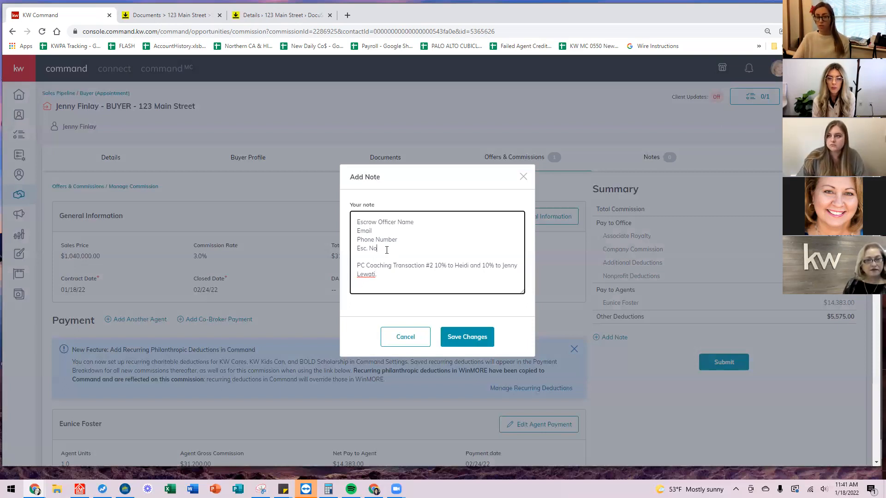
left_click(471, 337)
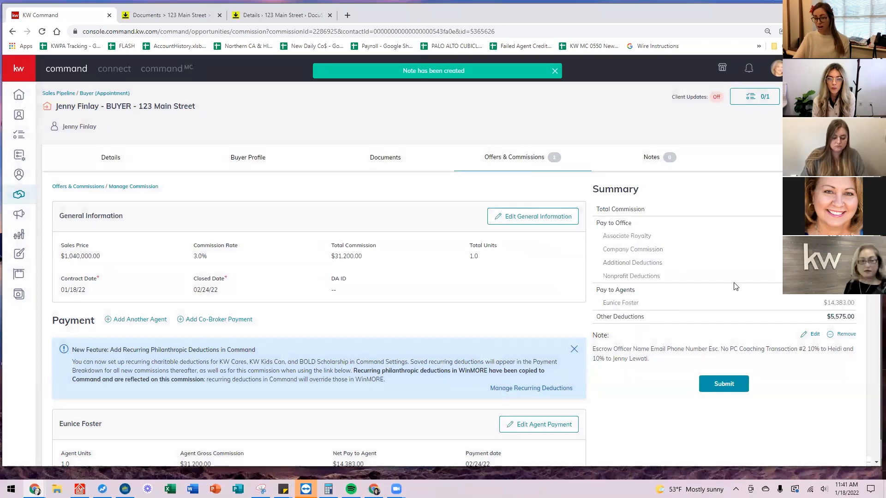
scroll(534, 172, "down", 3)
scroll(549, 289, "up", 3)
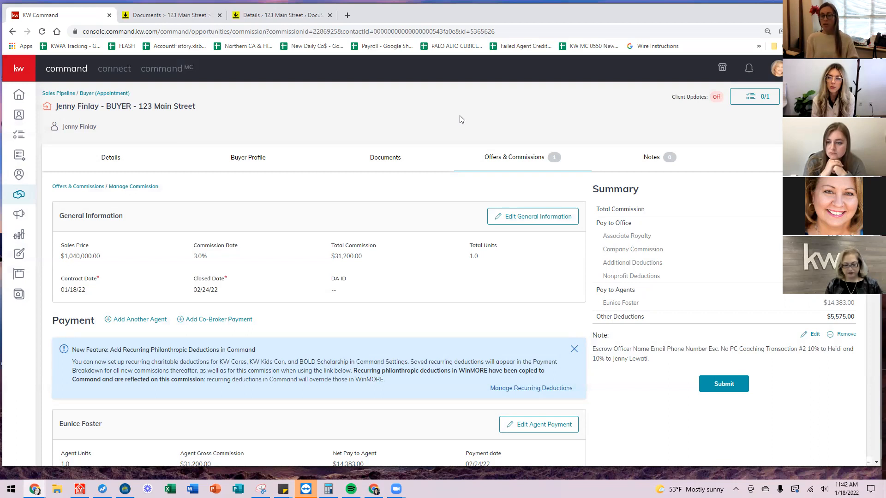
scroll(510, 145, "down", 3)
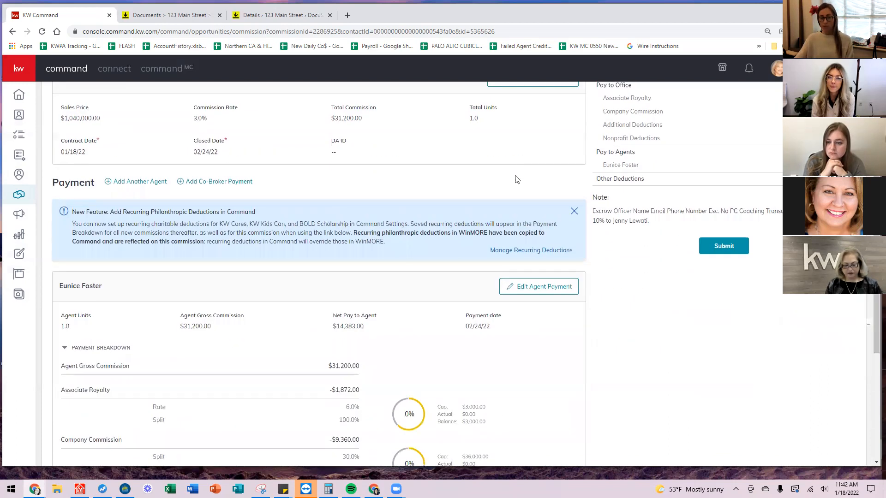
scroll(517, 178, "up", 3)
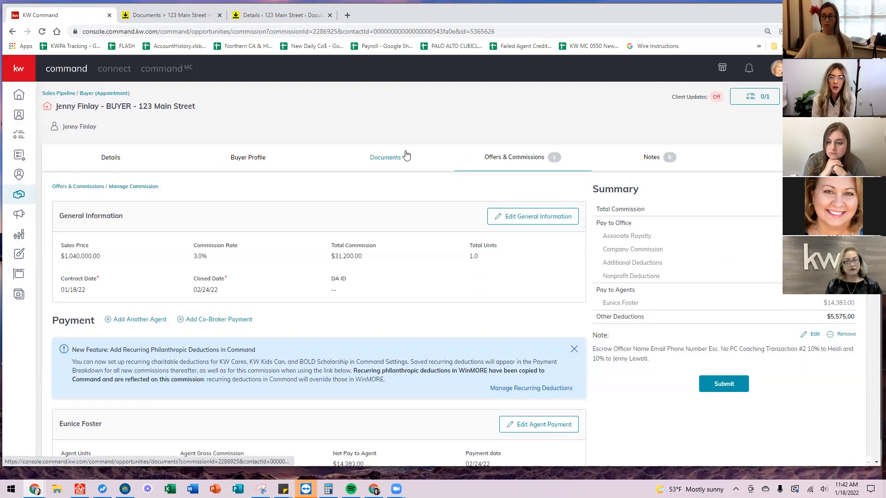
Browse the opportunity's documents, view the Closed checklist requirements, then open the Timeline.
left_click(386, 167)
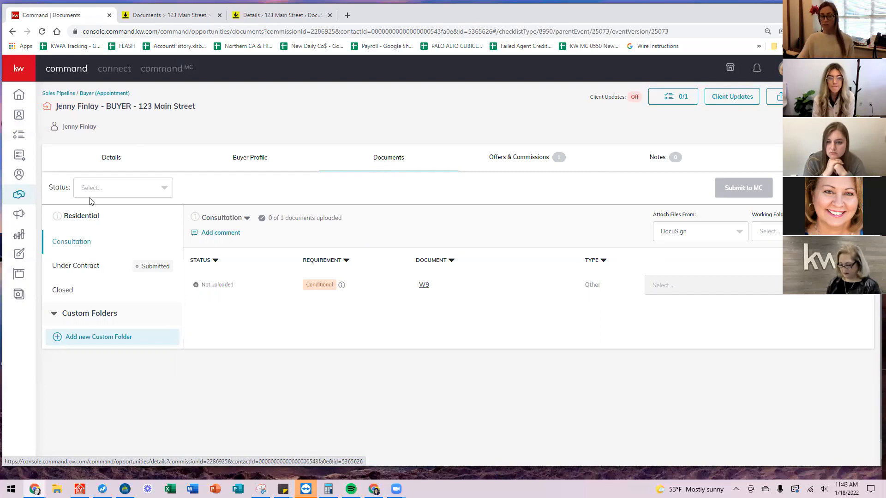
left_click(64, 289)
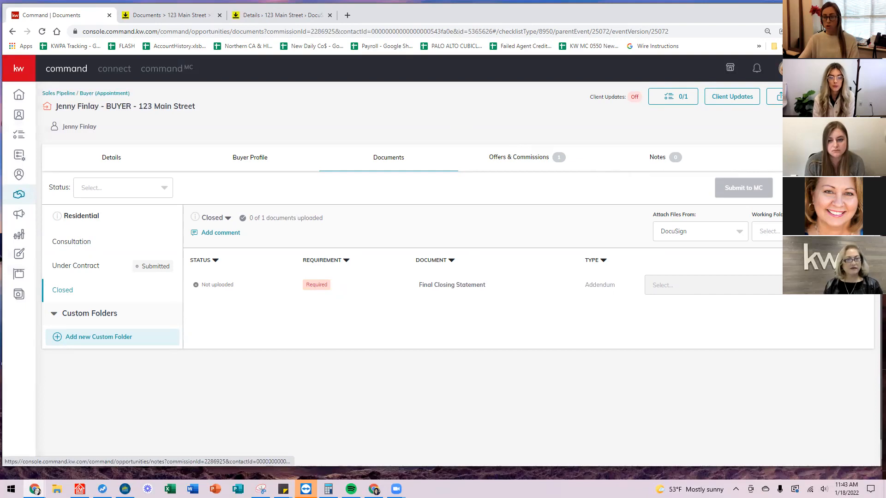
left_click(805, 158)
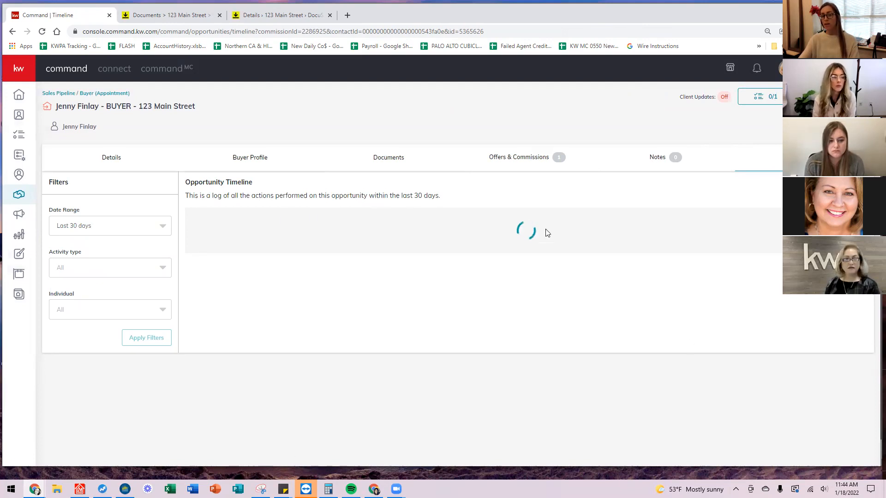
Scroll the Opportunity Timeline, then return to the Opportunities dashboard with Listings, Buyers and Leases pipelines.
scroll(452, 279, "down", 3)
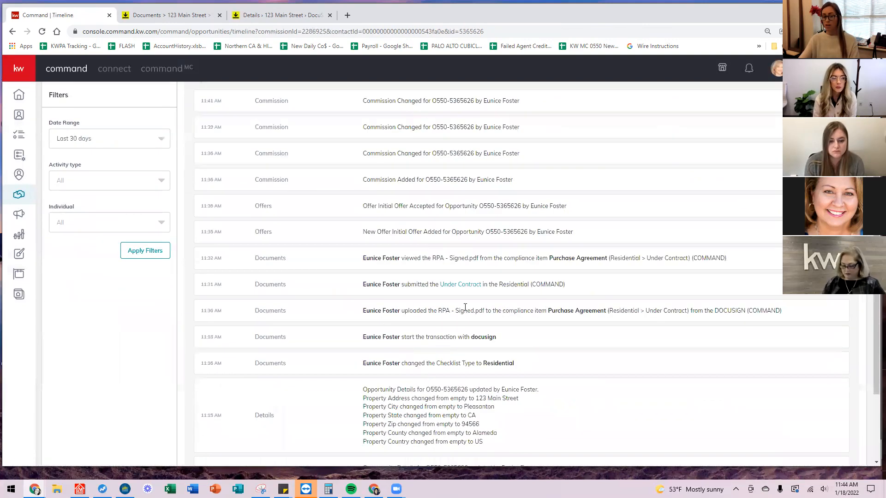
scroll(465, 307, "down", 2)
scroll(446, 356, "up", 5)
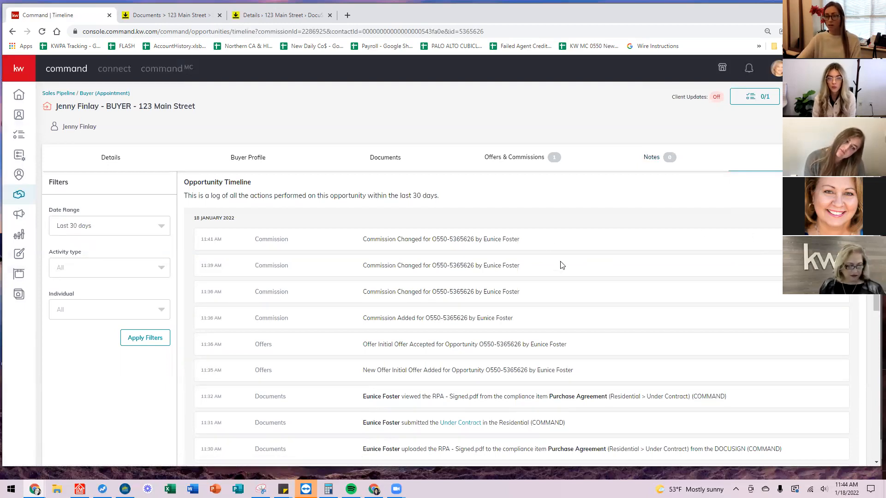
left_click(46, 94)
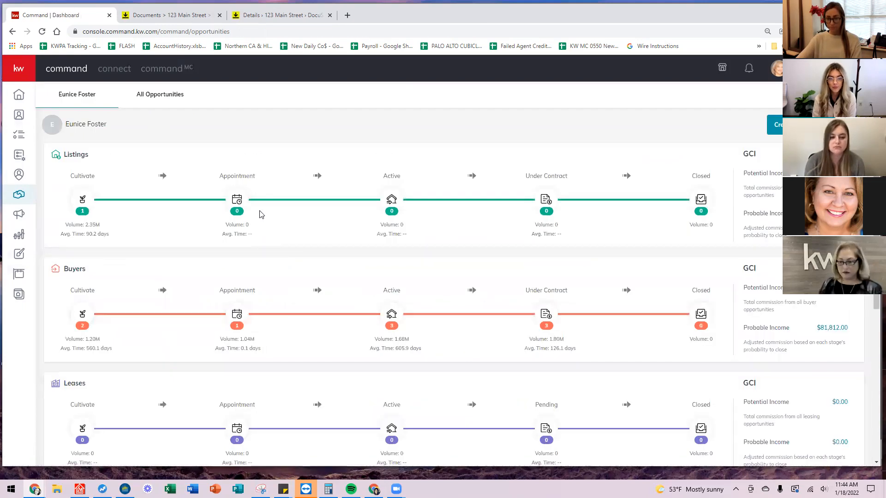
Go from Listings Cultivate to Buyers Appointment, showing the 123 Main Street deal in Scheduling.
left_click(84, 199)
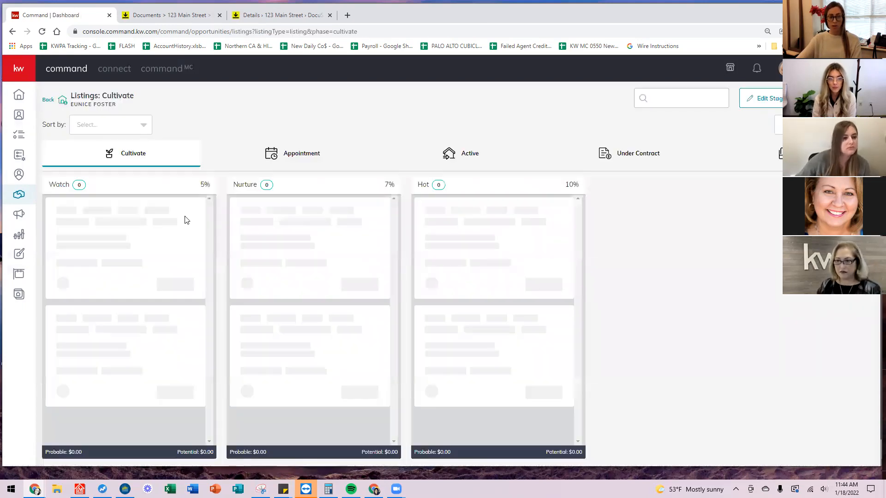
left_click(50, 101)
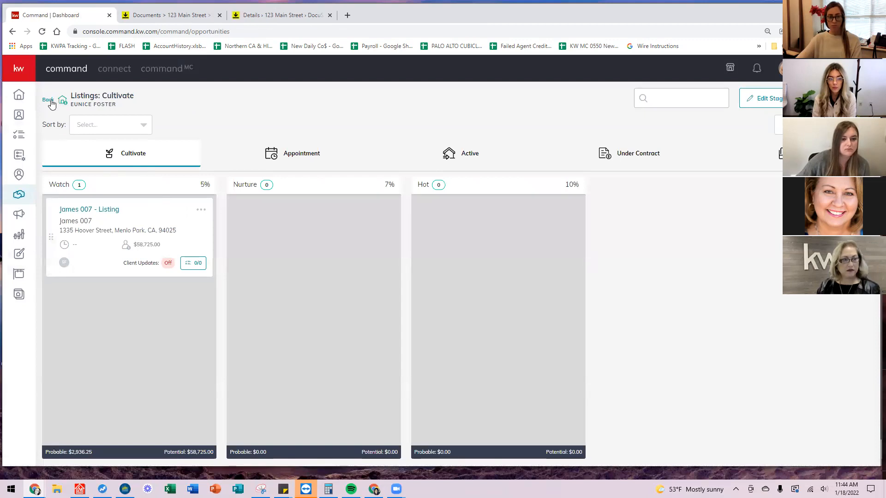
scroll(87, 207, "down", 2)
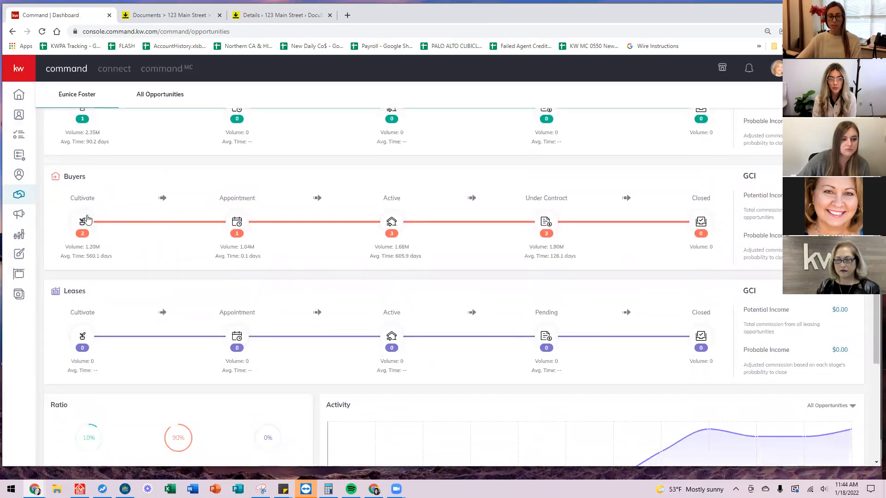
left_click(83, 220)
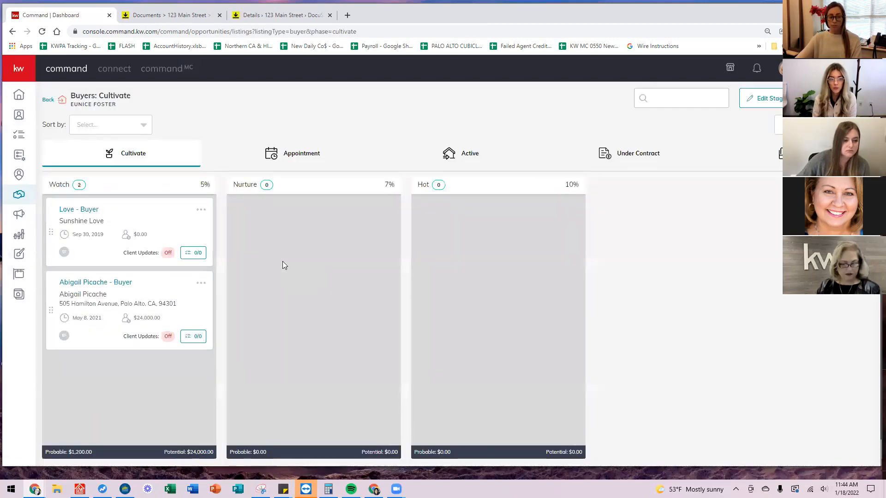
left_click(312, 150)
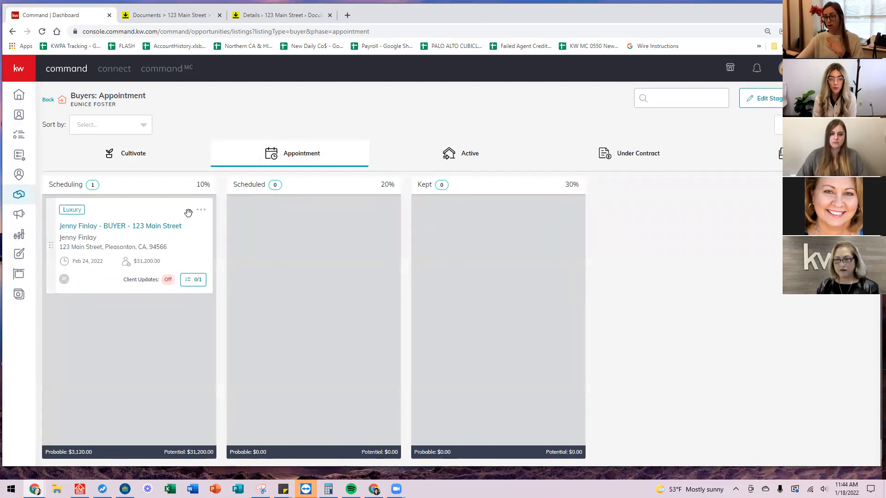
Drag the 123 Main Street buyer deal into Under Contract, then into Financing.
mouse_move(144, 212)
left_mouse_down()
mouse_move(451, 223)
mouse_move(156, 214)
left_mouse_up()
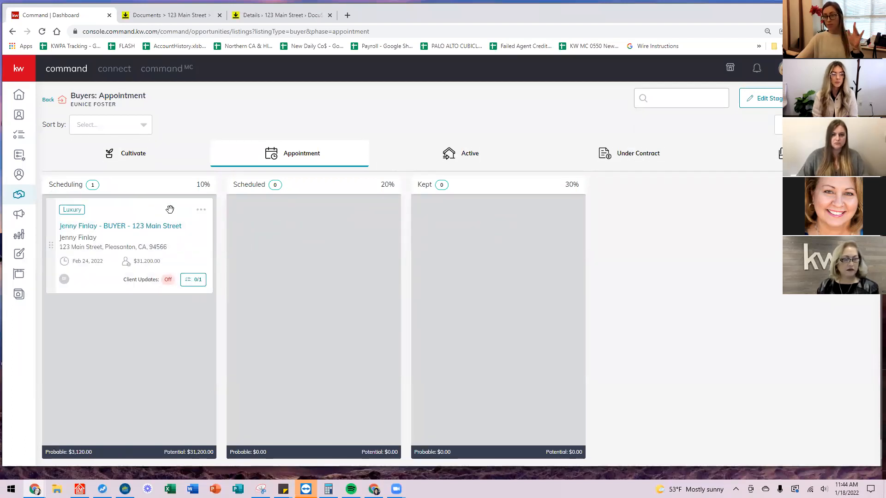
left_click_drag(166, 208, 118, 231)
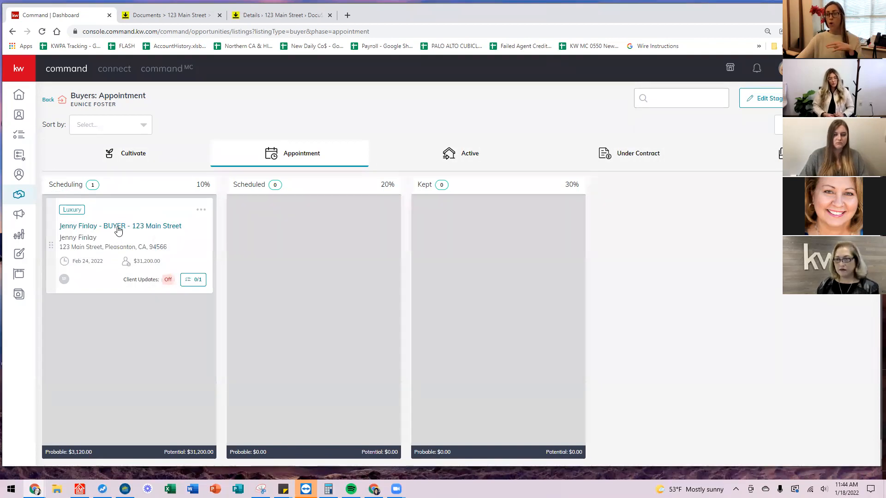
left_click_drag(121, 209, 649, 138)
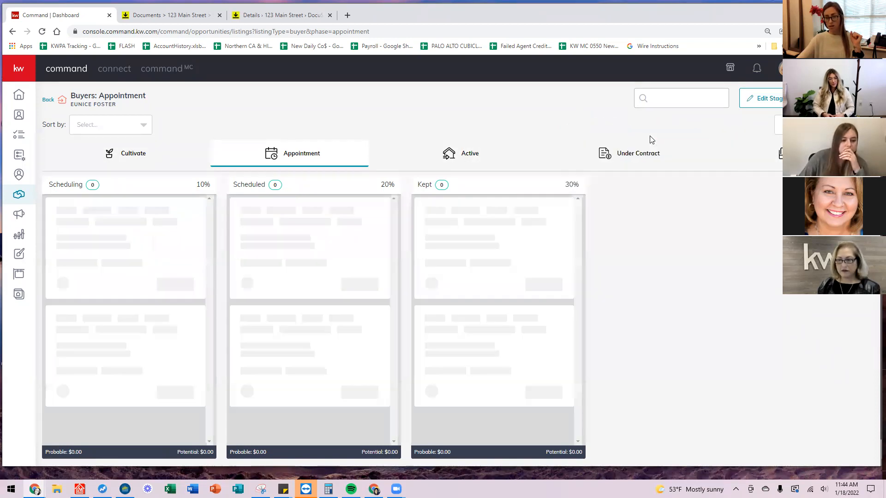
left_click(643, 158)
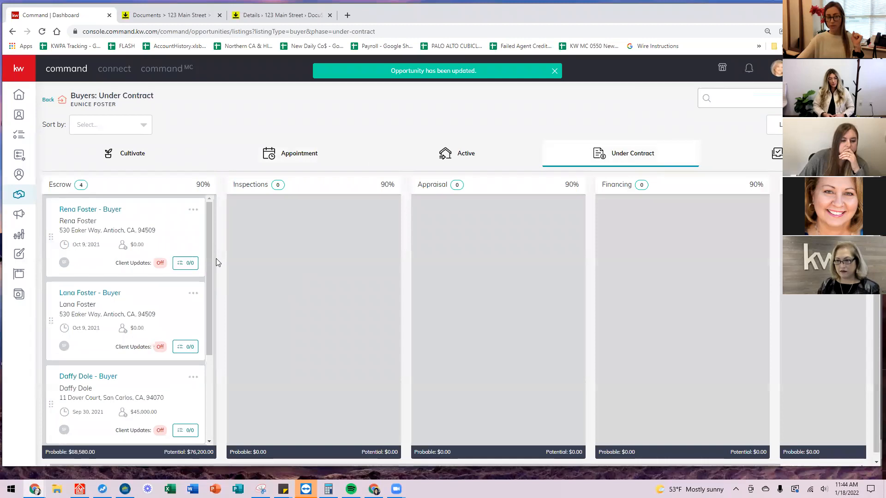
scroll(118, 306, "down", 5)
left_click_drag(129, 319, 472, 291)
left_click(475, 273)
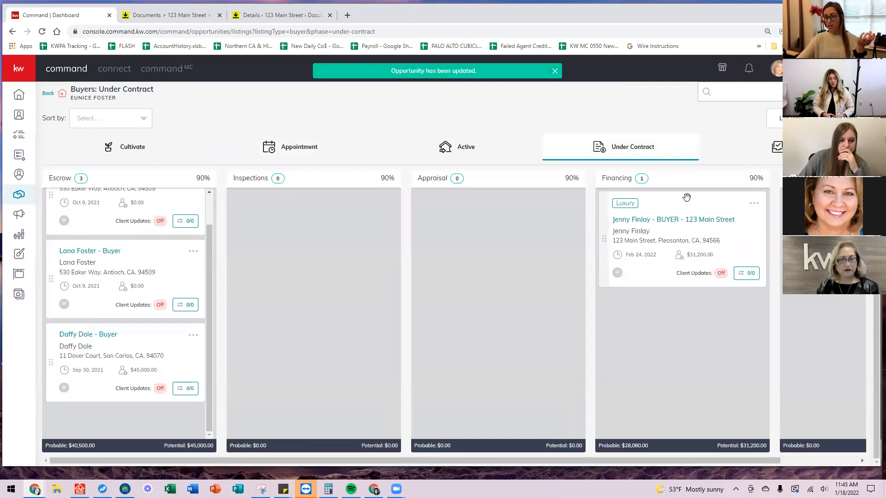
Move the deal to Closed with a 1/18/2022 closing date and view the Closed stage.
left_click_drag(687, 198, 812, 148)
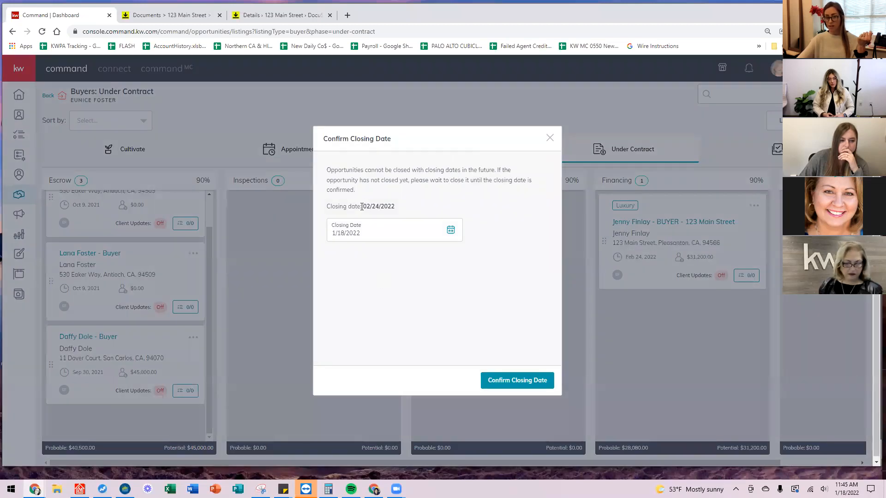
left_click(405, 232)
left_click(378, 333)
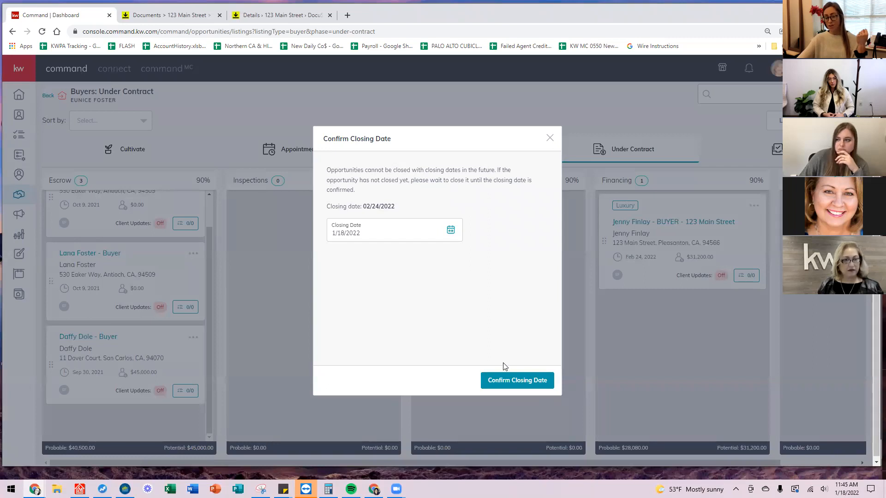
left_click(514, 382)
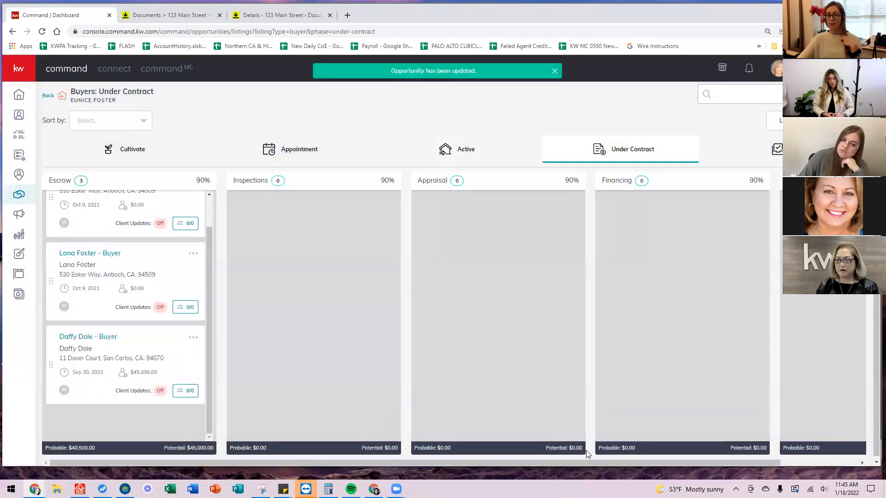
left_click(770, 159)
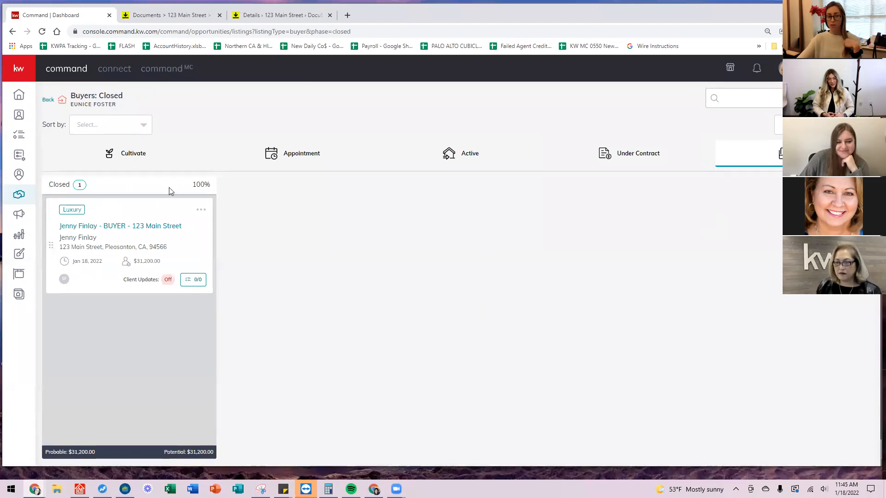
Return to the Opportunities dashboard and highlight the Buyers Closed volume of 1.04M.
left_click(48, 99)
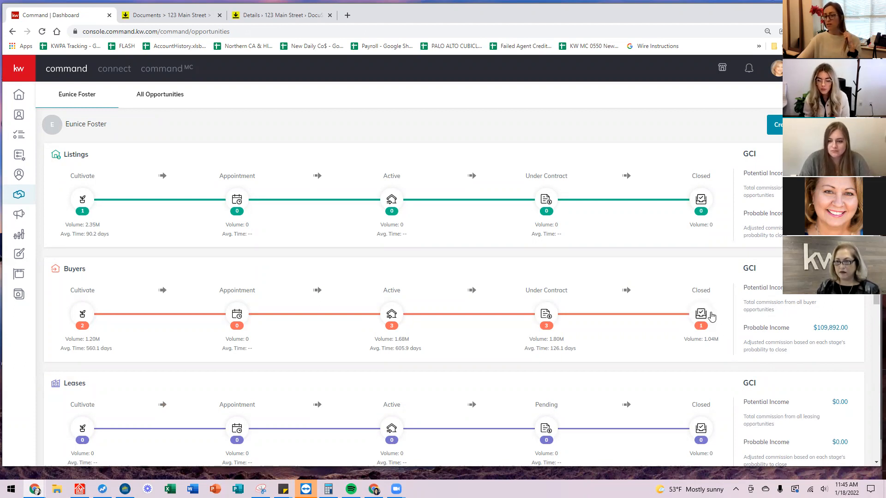
left_click_drag(685, 340, 724, 345)
left_click(704, 353)
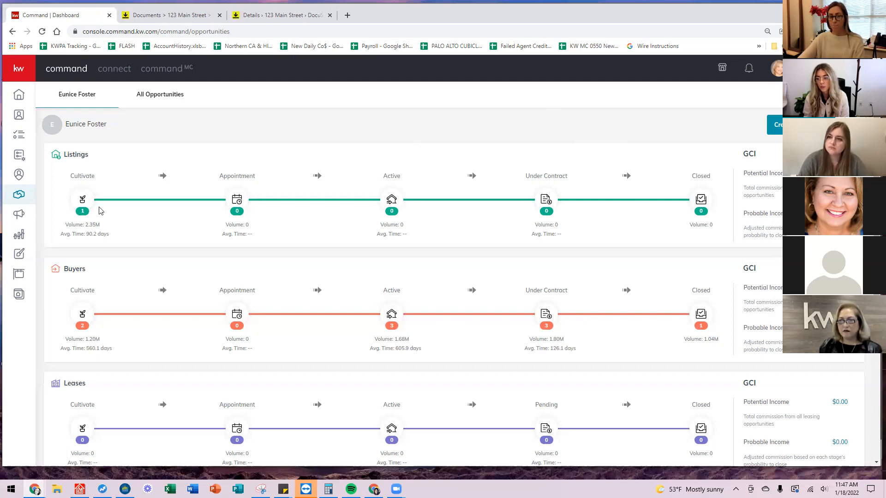
left_click(77, 203)
Set the Cultivate listing's document checklist to Residential Condominium / Townhome and view Under Contract items.
left_click(151, 216)
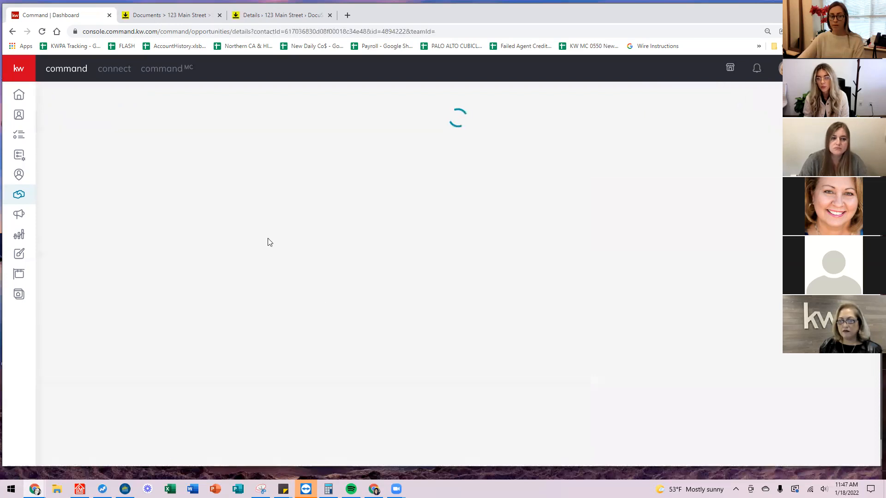
left_click(381, 157)
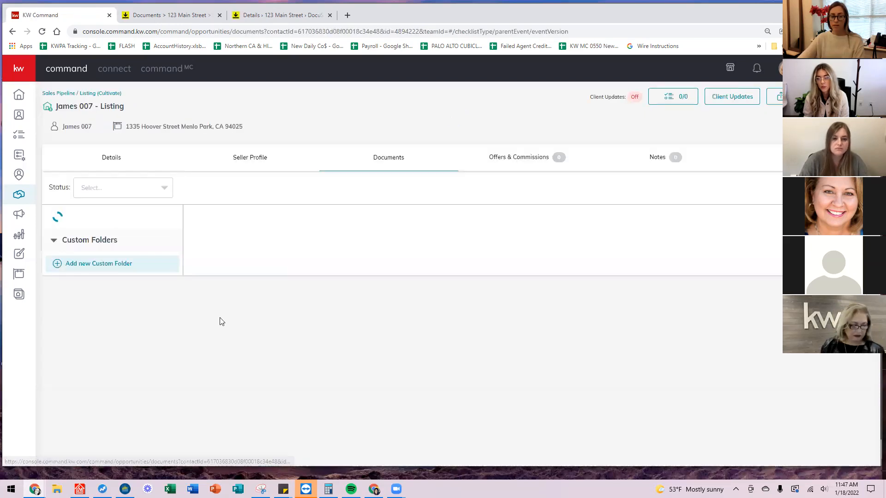
left_click(88, 216)
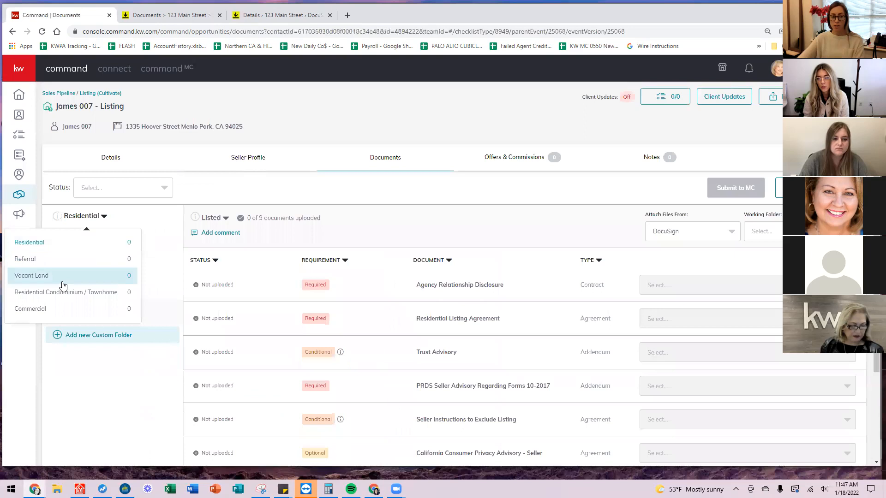
left_click(60, 300)
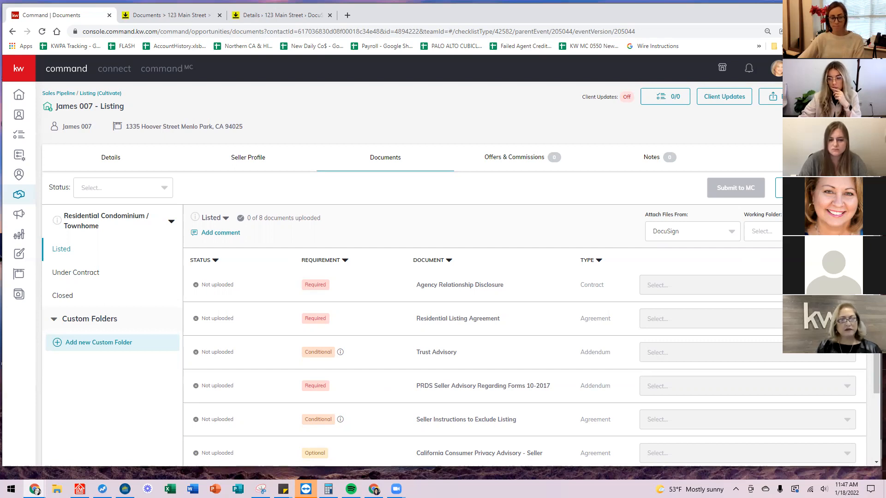
left_click(84, 276)
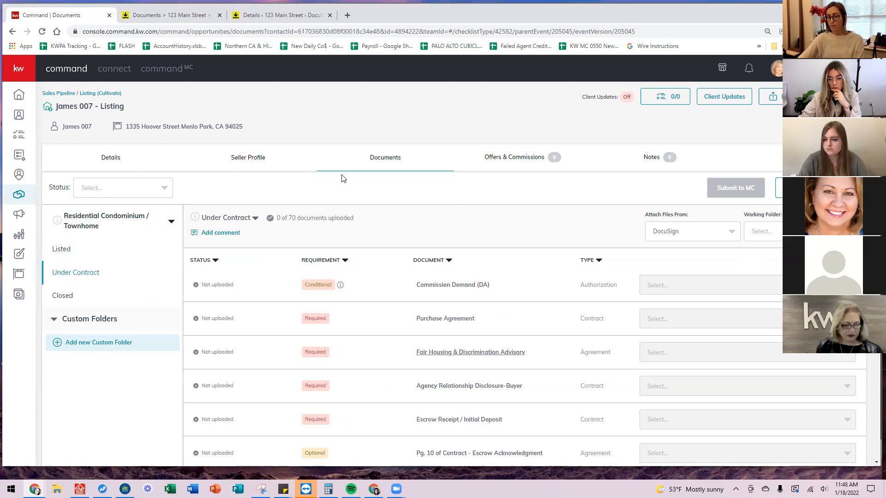
Show the Listed stage of the condo checklist with its 8 required documents.
left_click(58, 250)
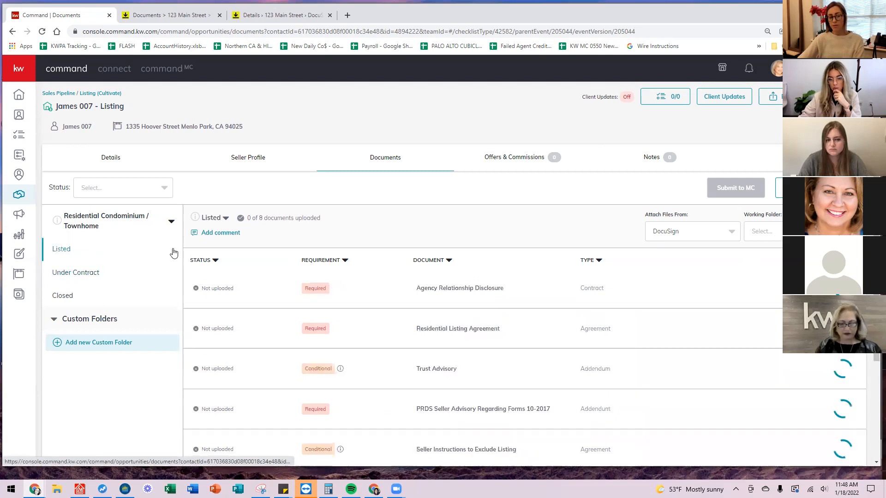
scroll(471, 296, "down", 2)
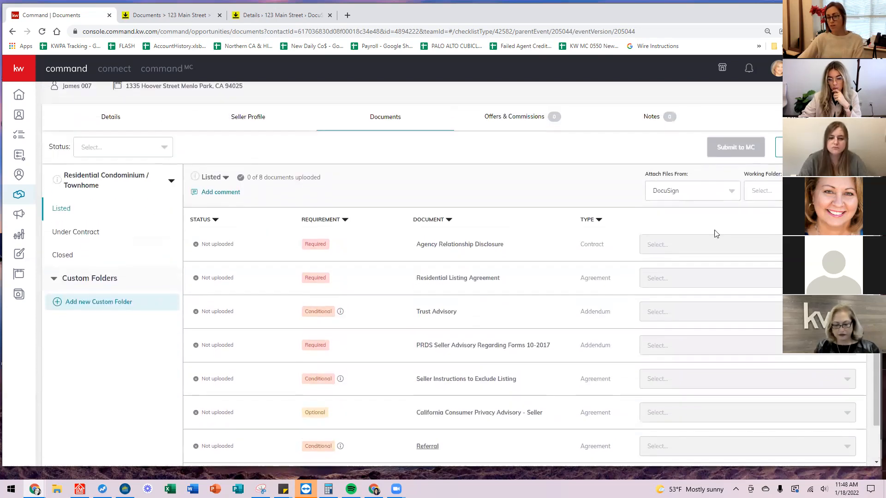
scroll(470, 258, "up", 1)
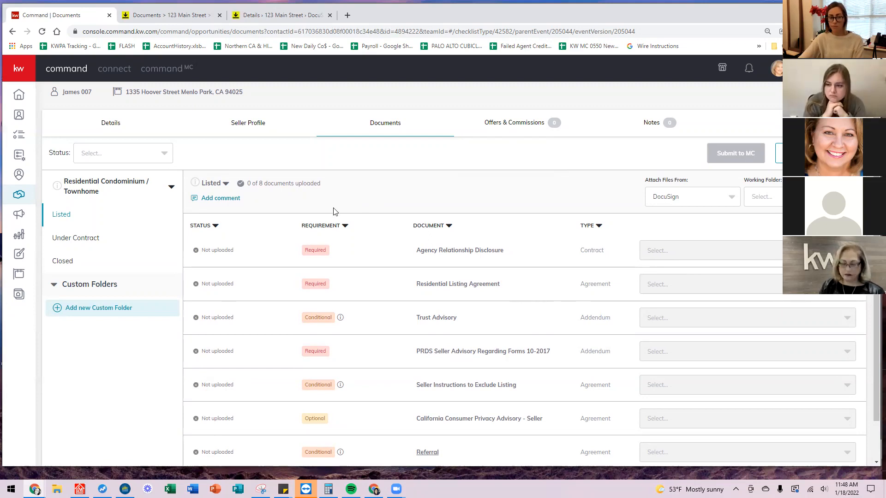
left_click(732, 198)
left_click(692, 218)
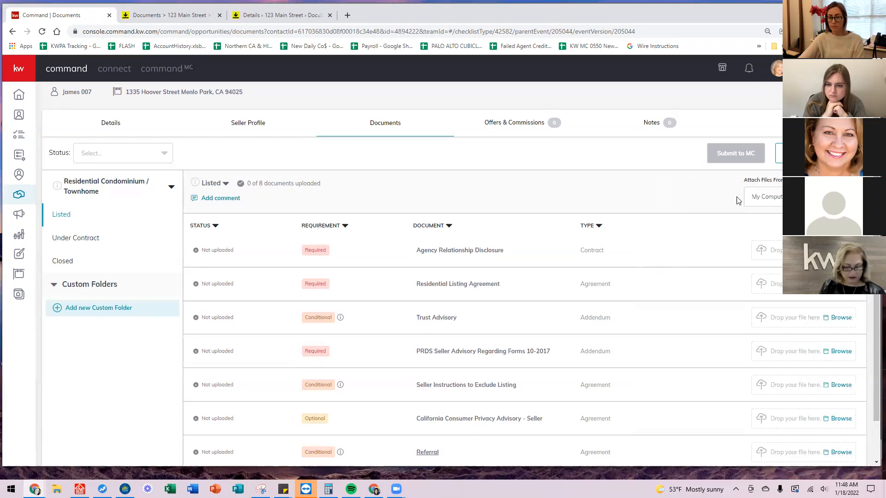
left_click(841, 250)
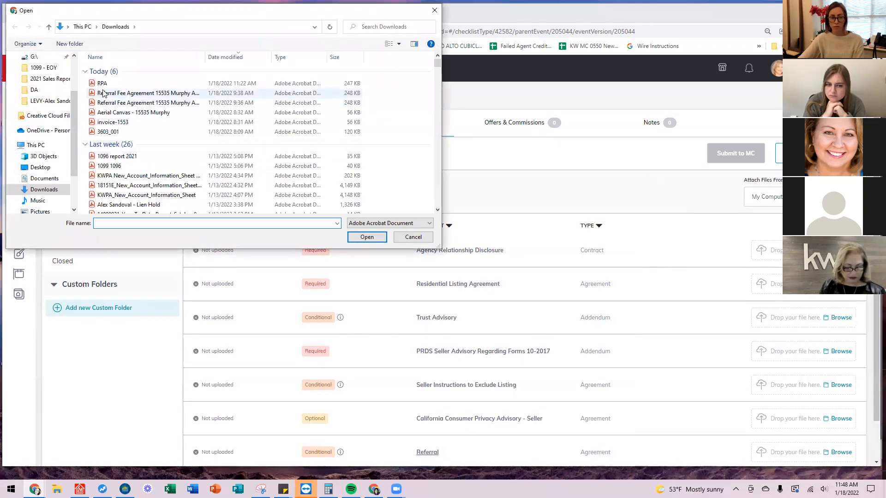
left_click(103, 94)
left_click(367, 237)
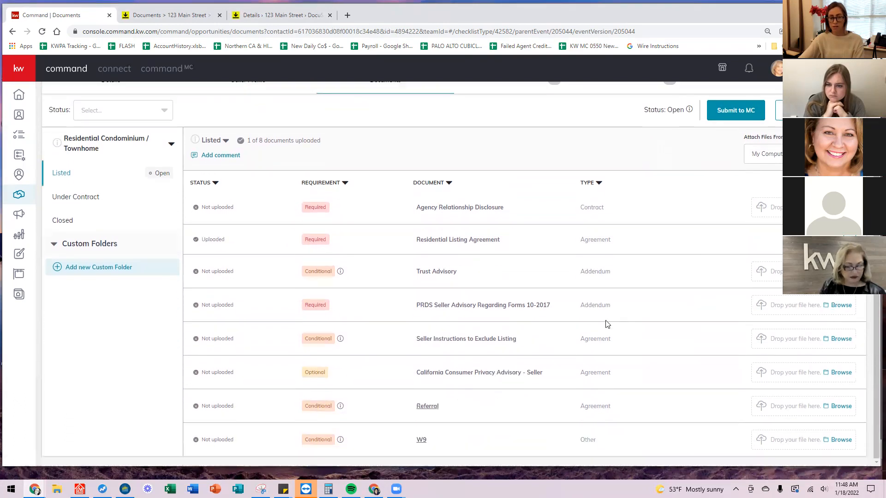
left_click(737, 188)
left_click(498, 299)
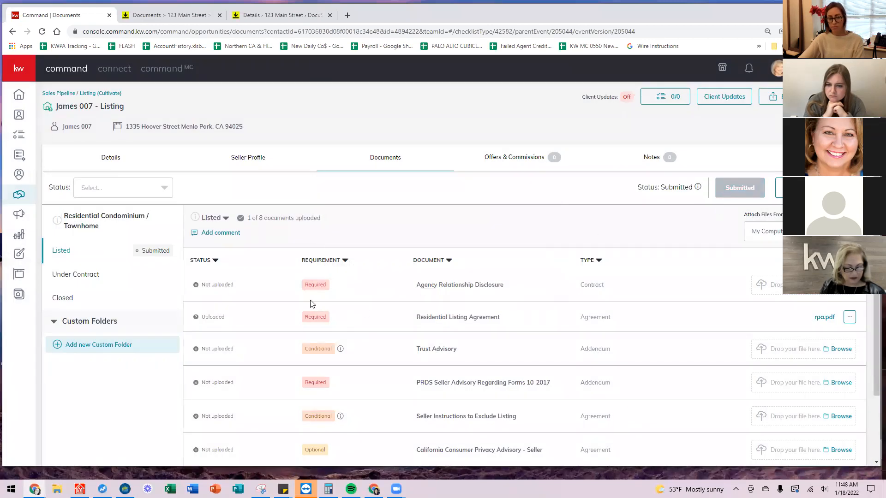
left_click(127, 187)
left_click(138, 192)
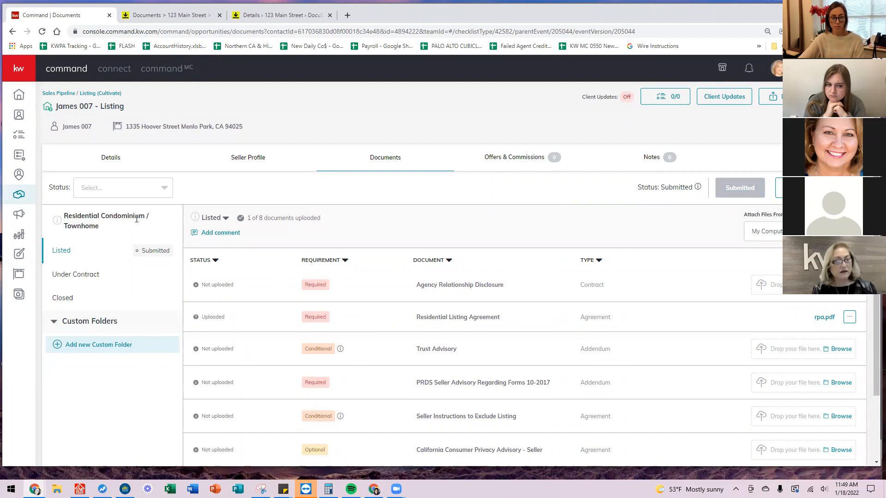
left_click(142, 186)
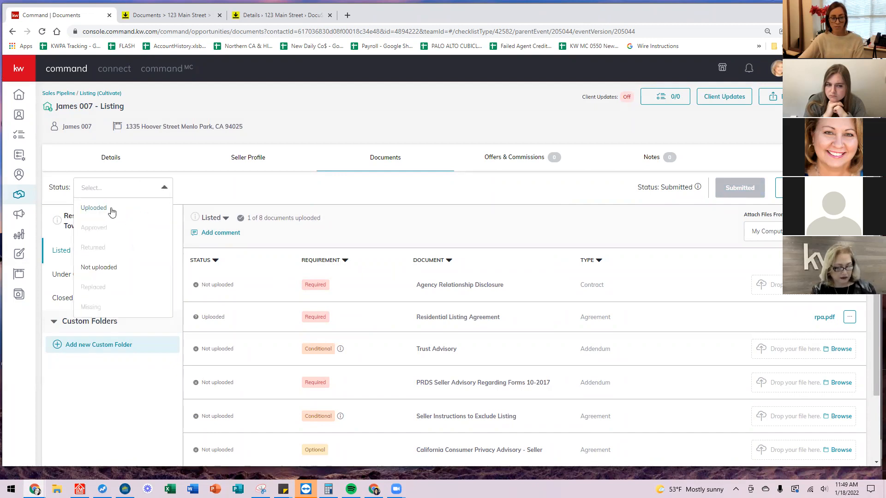
left_click(219, 200)
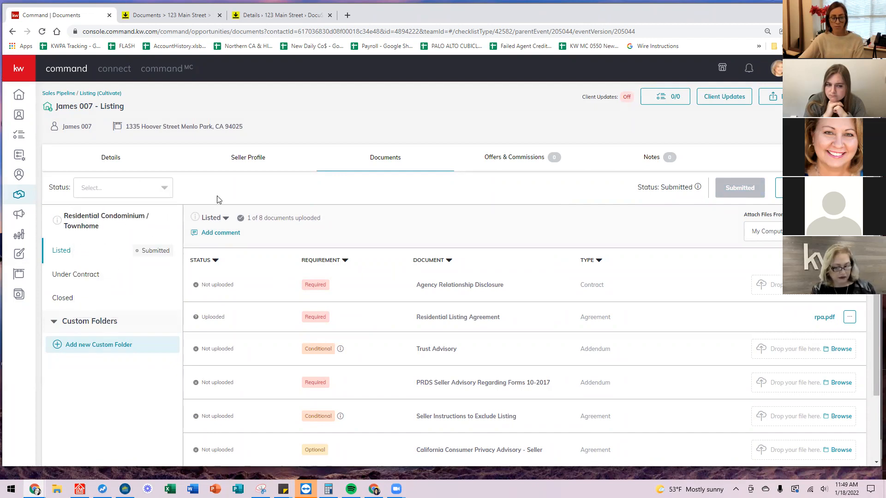
left_click(124, 199)
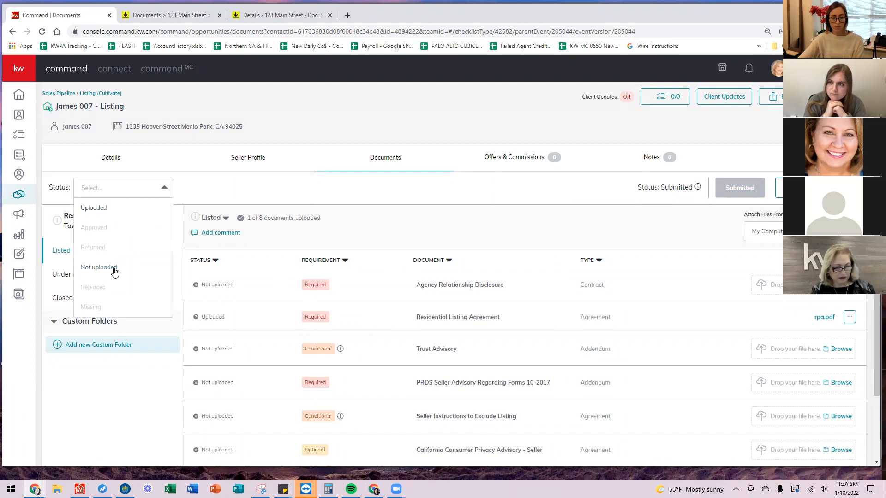
left_click(114, 268)
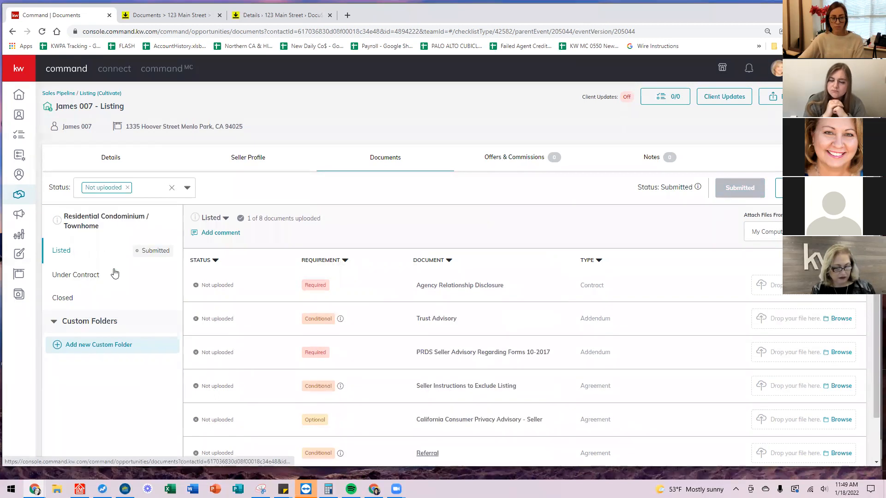
left_click(172, 189)
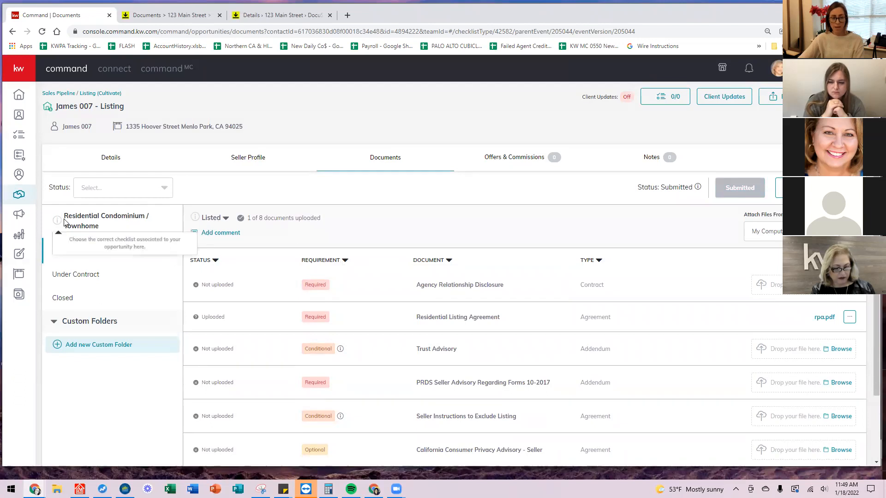
mouse_move(57, 225)
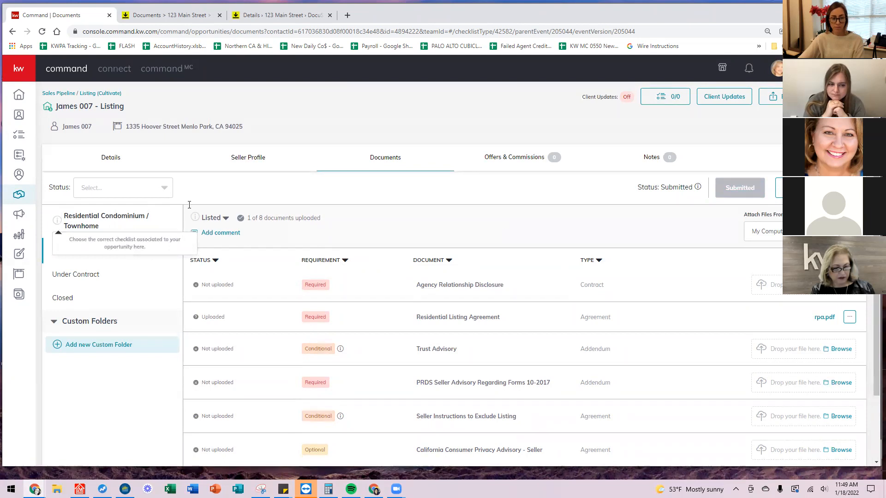
scroll(207, 207, "down", 3)
scroll(265, 191, "up", 3)
Create a new Listed v2 version of the condo checklist.
left_click(225, 220)
left_click(316, 205)
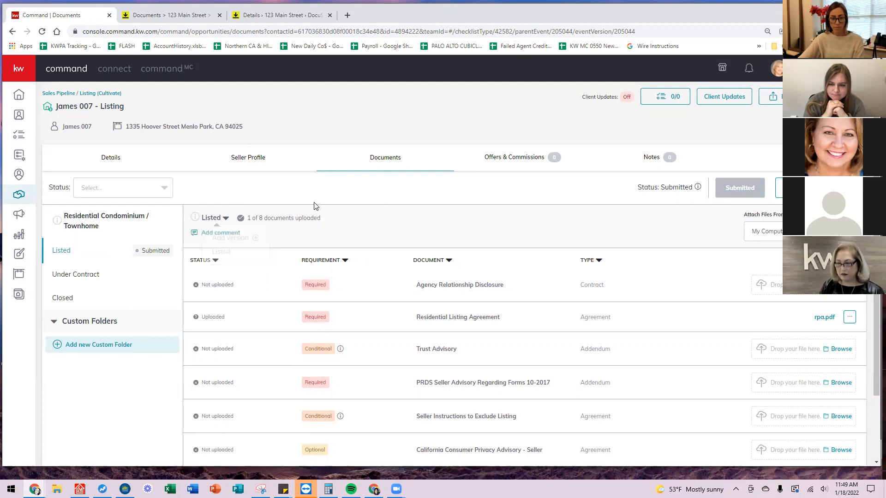
left_click(225, 221)
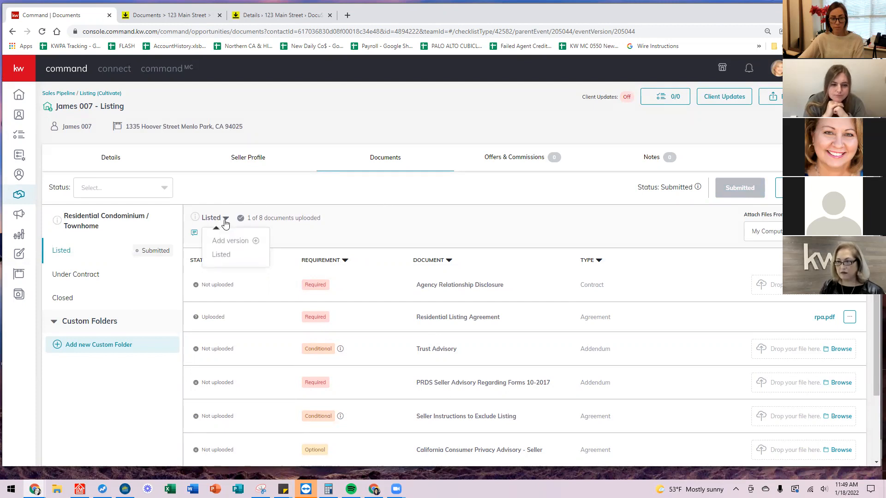
left_click(243, 239)
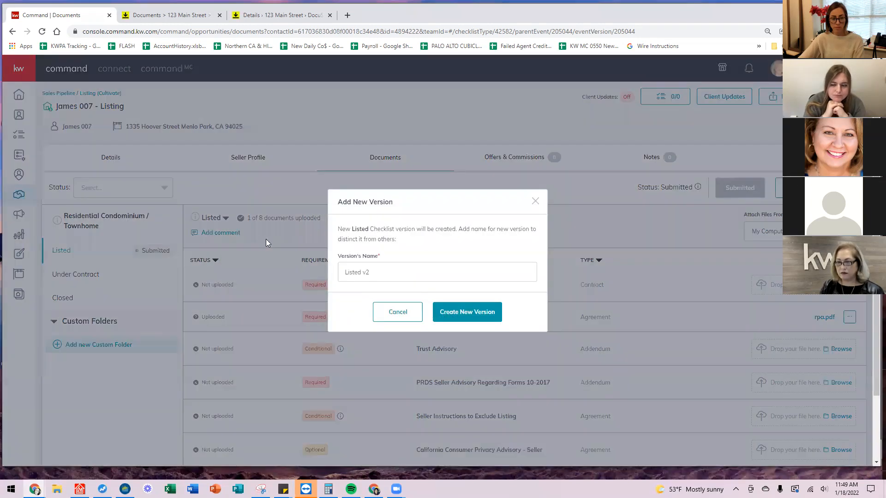
left_click(467, 313)
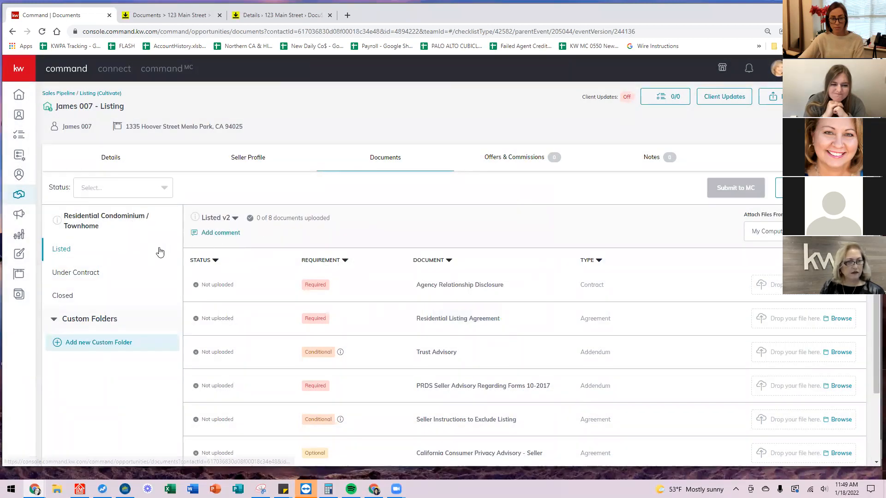
Switch between the original Listed checklist and Listed v2.
left_click(234, 218)
left_click(236, 254)
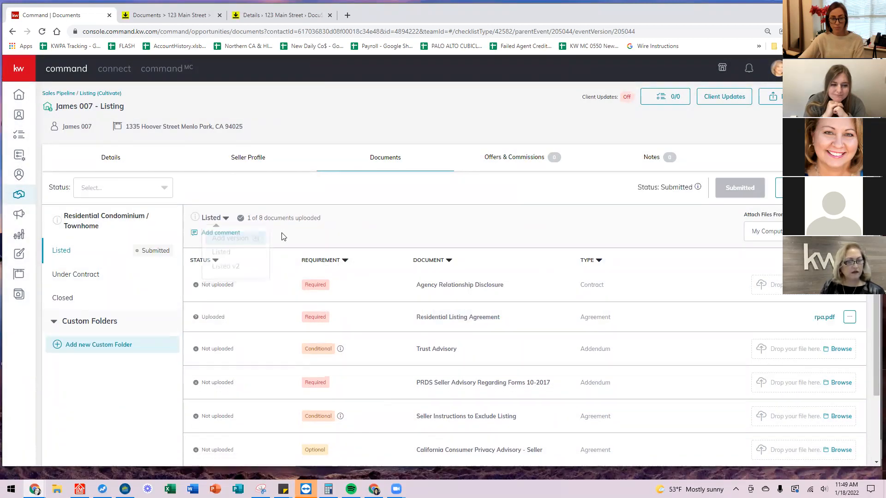
left_click(214, 225)
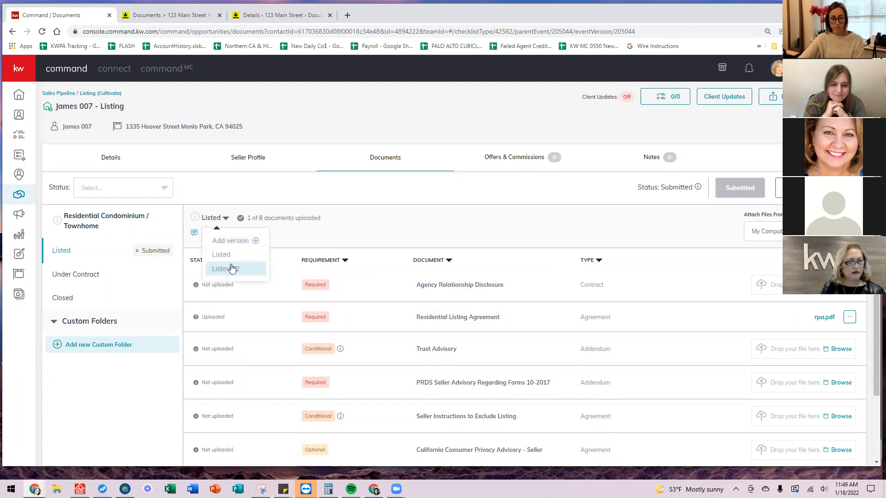
left_click(233, 268)
scroll(530, 370, "down", 2)
scroll(182, 250, "up", 2)
double_click(110, 217)
Open the listing's Details page with its Menlo Park property information.
left_click(234, 220)
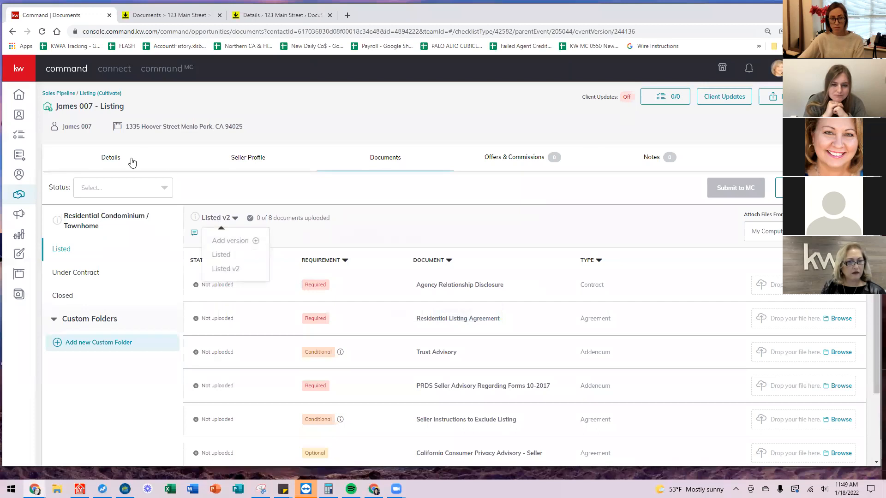
left_click(130, 159)
scroll(272, 286, "up", 3)
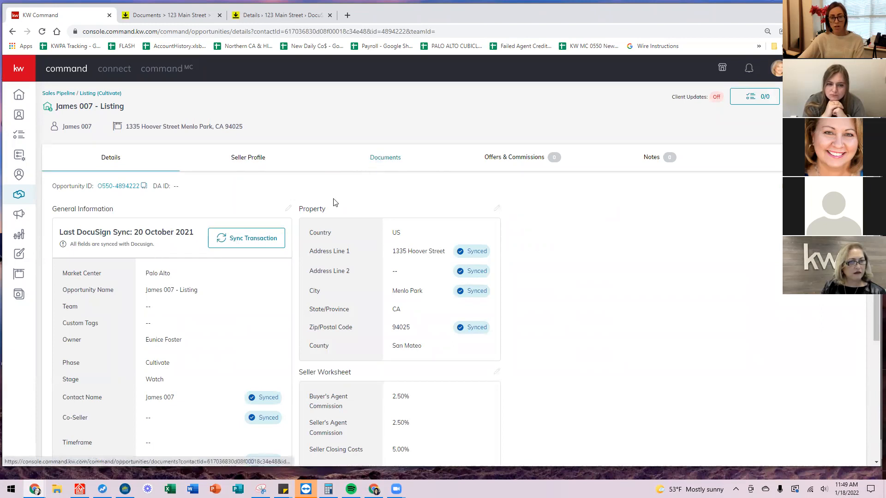
Back in Documents, start updating rpa.pdf and cancel, leaving the Residential Listing Agreement unchanged.
left_click(375, 160)
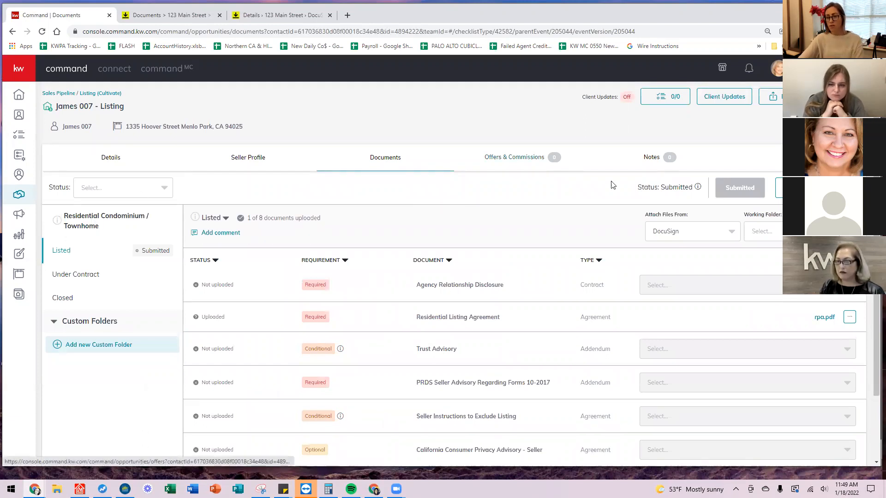
left_click(849, 317)
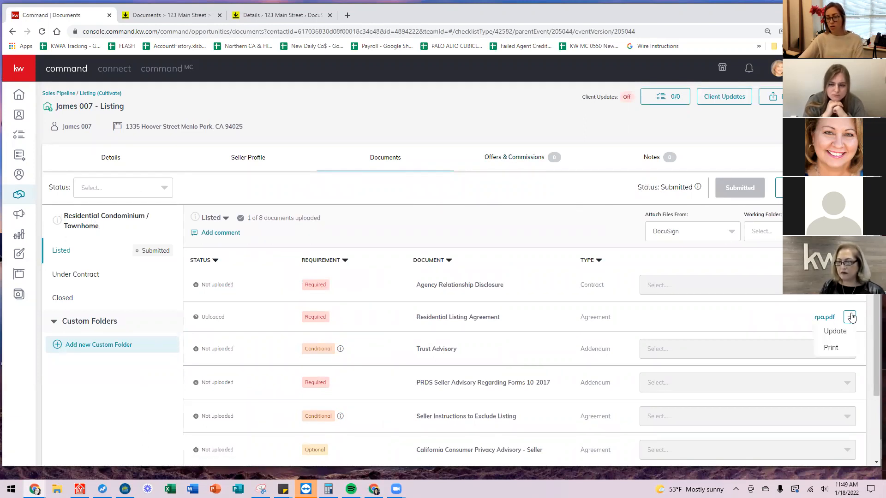
left_click(828, 332)
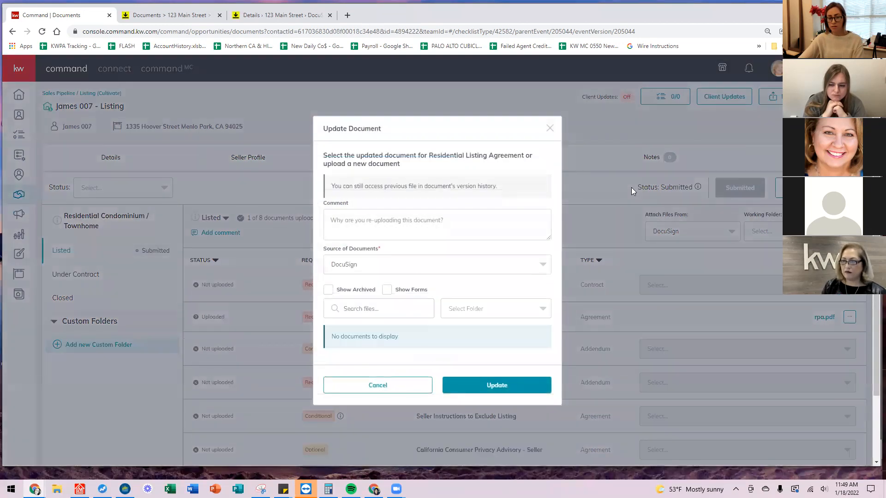
left_click(387, 386)
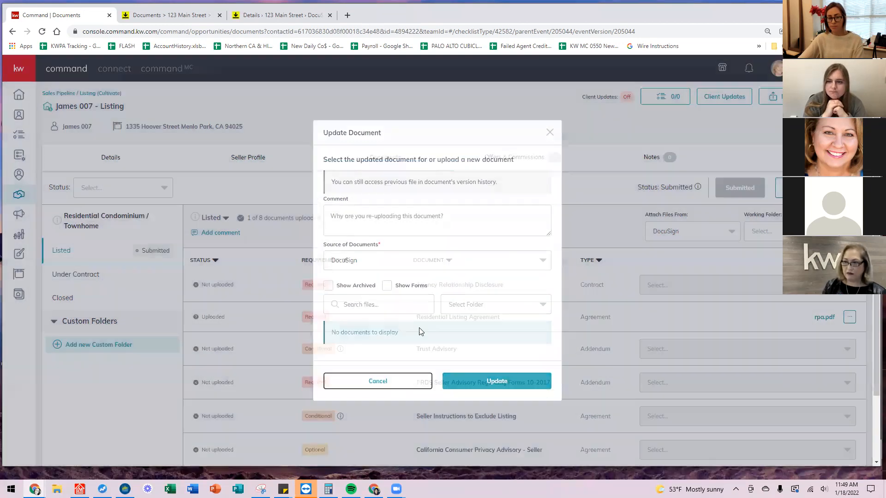
scroll(725, 288, "down", 2)
scroll(726, 288, "up", 2)
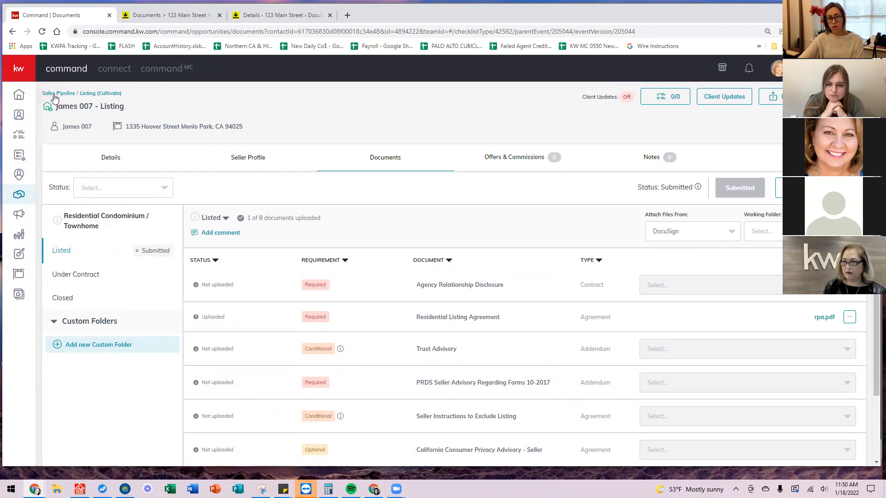
left_click(54, 95)
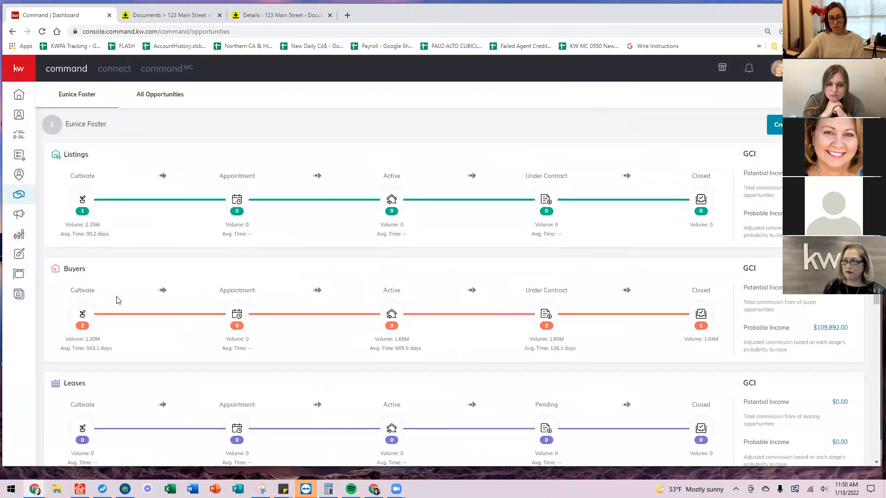
left_click(82, 314)
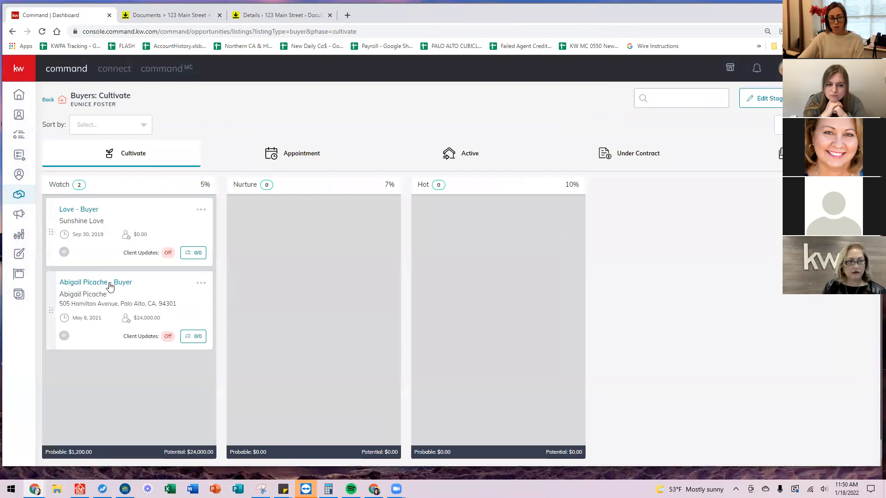
left_click(110, 286)
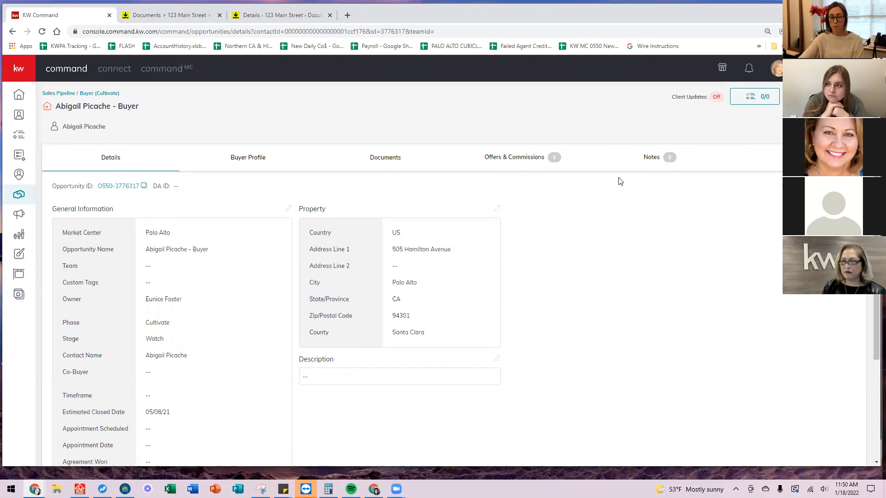
left_click(54, 94)
left_click(85, 193)
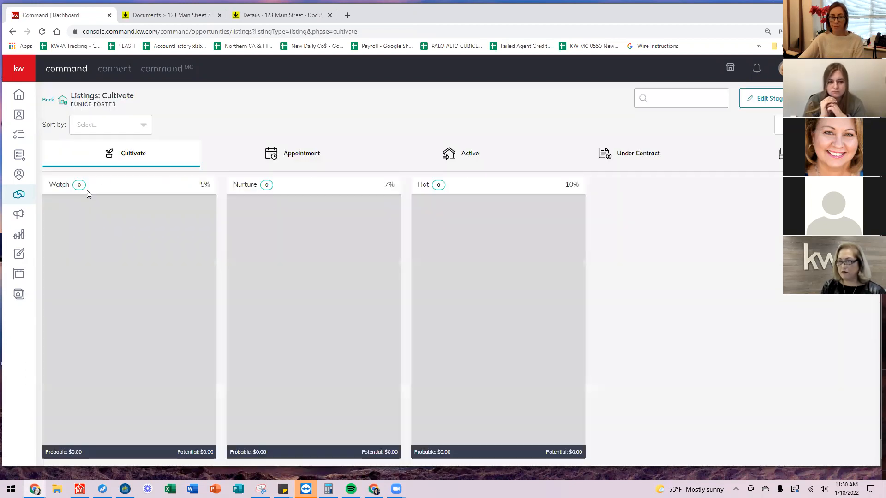
left_click(108, 216)
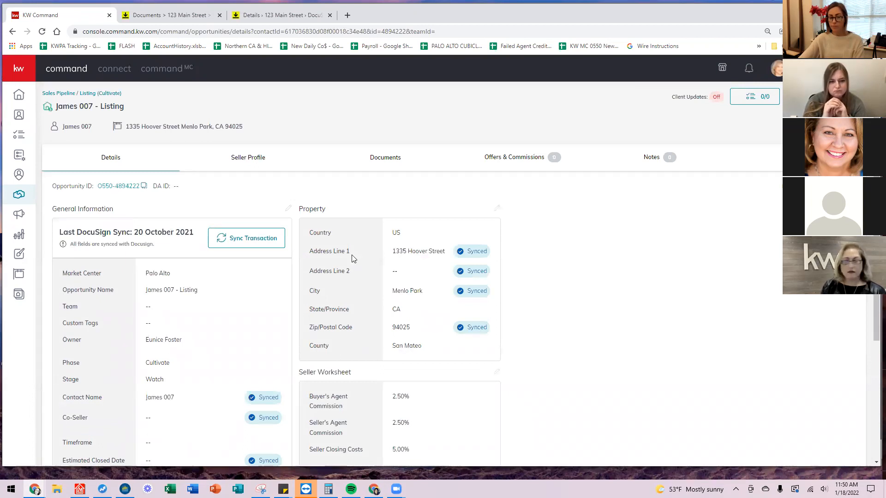
left_click(386, 158)
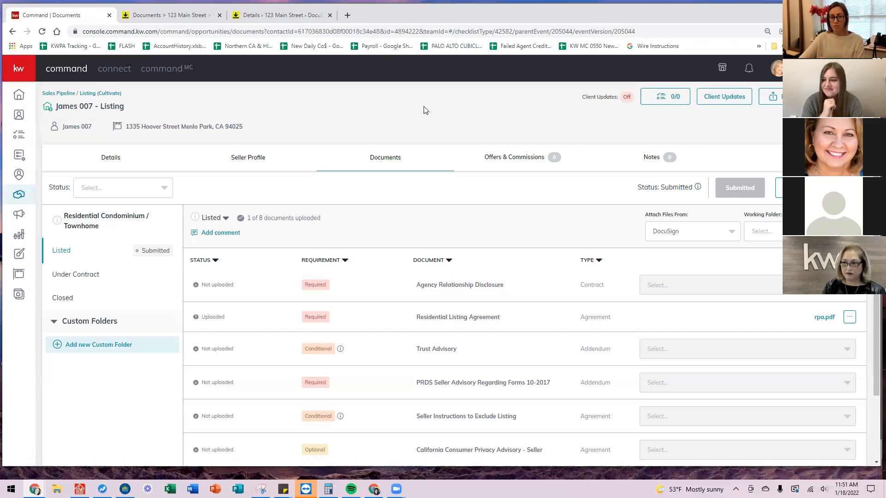
Return to the Opportunities dashboard and review the Buyers pipeline's $109,892.00 probable income.
left_click(52, 95)
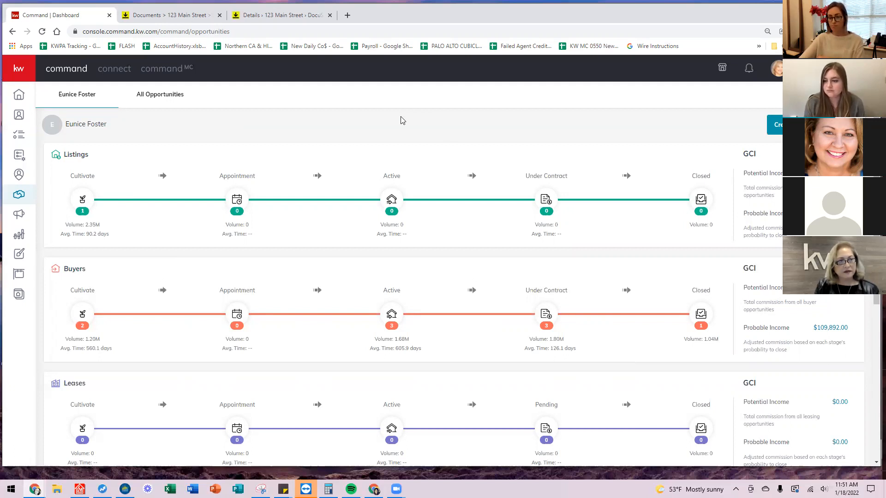
scroll(453, 175, "down", 2)
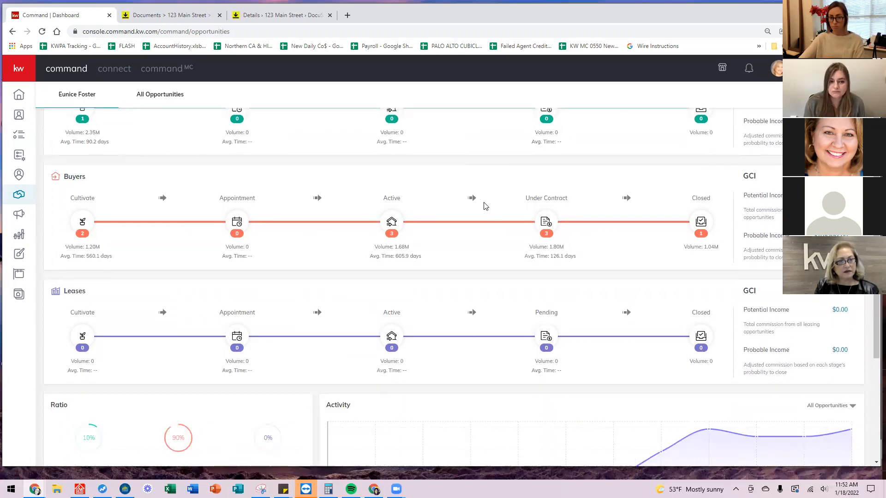
scroll(538, 219, "up", 2)
scroll(532, 221, "down", 2)
scroll(533, 221, "up", 3)
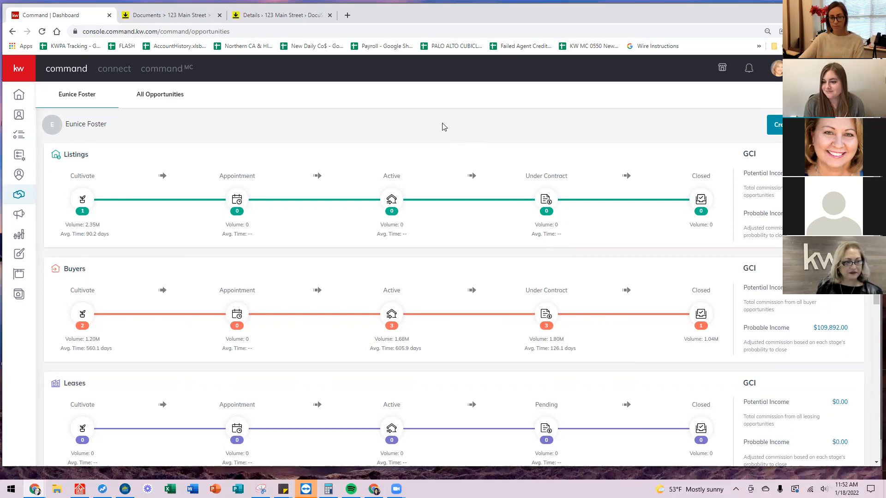